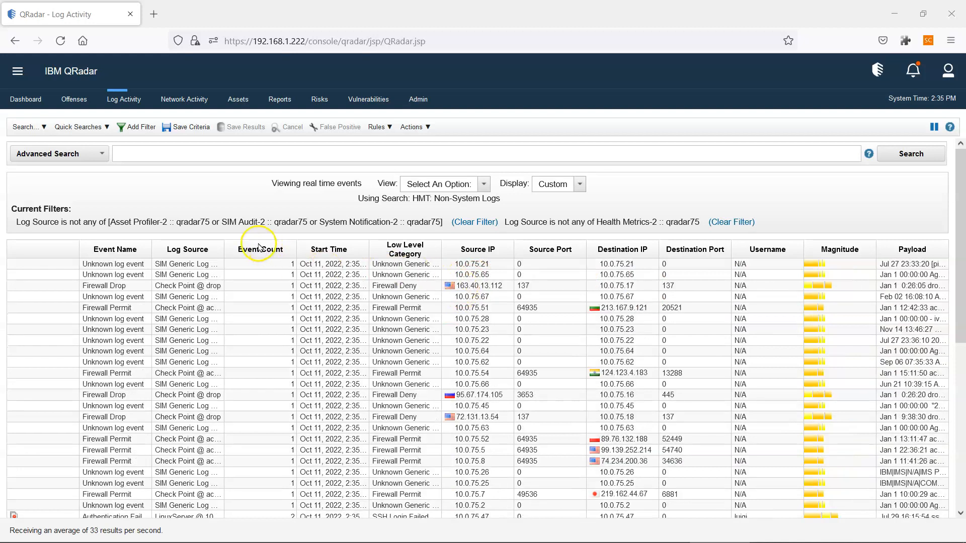
Open the current HMT: Non-System Logs search for editing and go to its column definitions.
{"action": "left_click", "coordinate": [27, 126]}
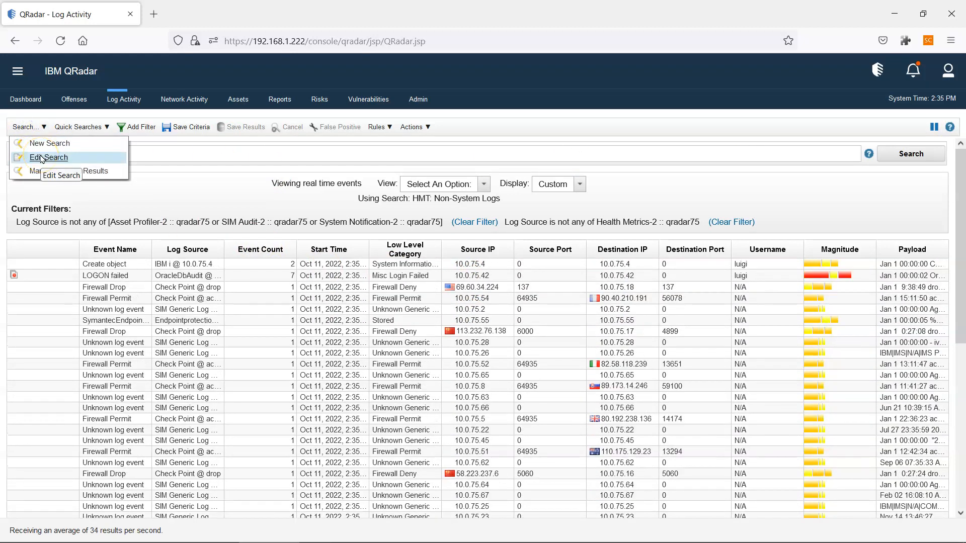
{"action": "left_click", "coordinate": [42, 158]}
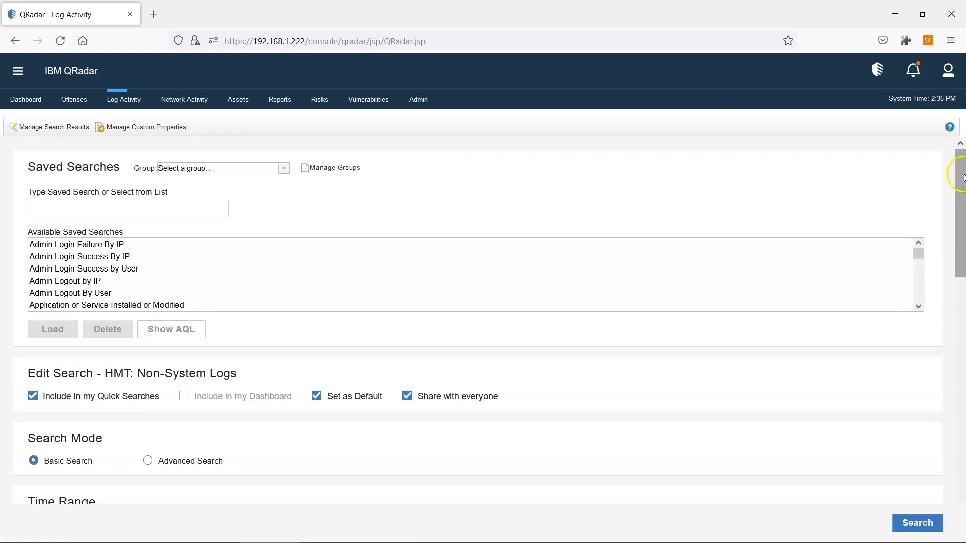
{"action": "left_click_drag", "start_coordinate": [962, 172], "coordinate": [962, 363]}
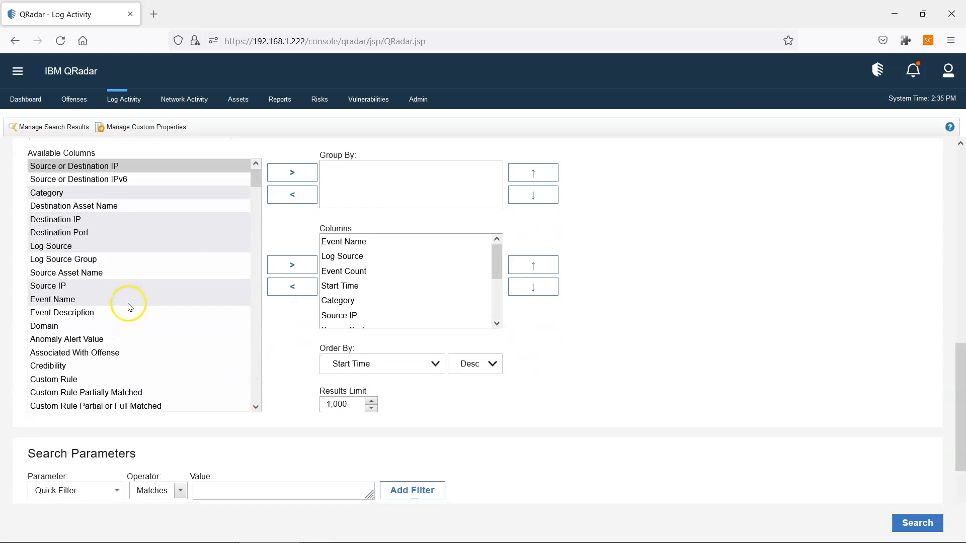
Examine the available columns of the search, including the standard event fields and the custom properties.
{"action": "scroll", "coordinate": [125, 282], "scroll_direction": "up", "scroll_amount": 1}
{"action": "scroll", "coordinate": [122, 260], "scroll_direction": "down", "scroll_amount": 5}
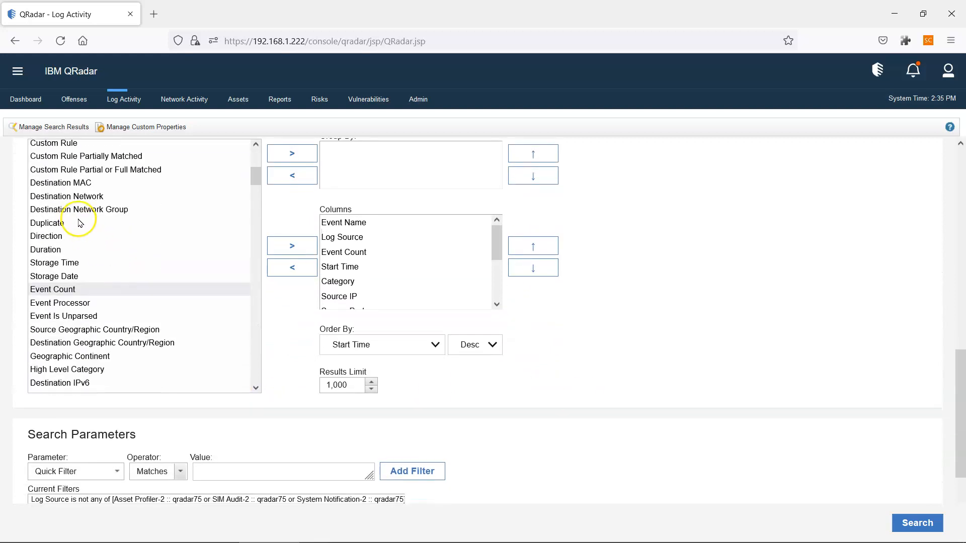
{"action": "scroll", "coordinate": [85, 223], "scroll_direction": "down", "scroll_amount": 8}
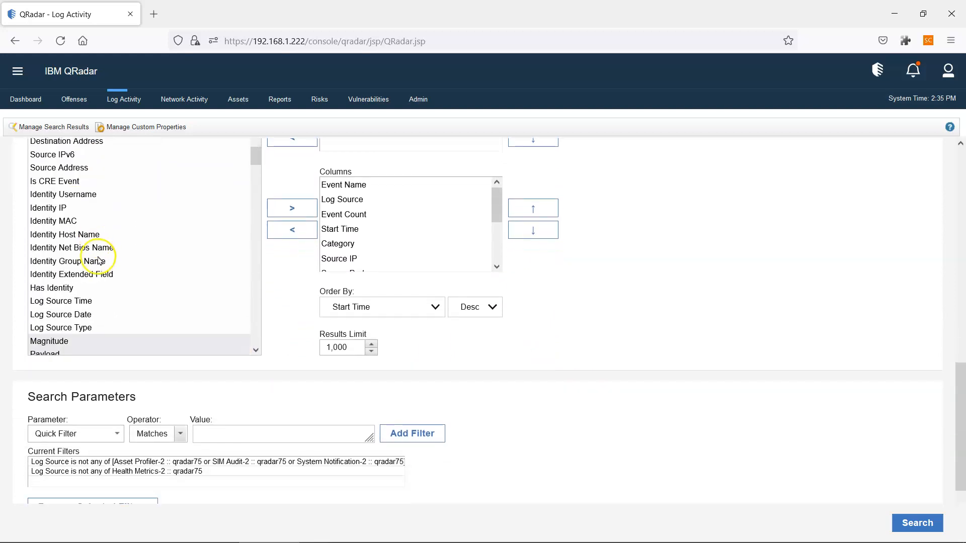
{"action": "scroll", "coordinate": [100, 261], "scroll_direction": "down", "scroll_amount": 3}
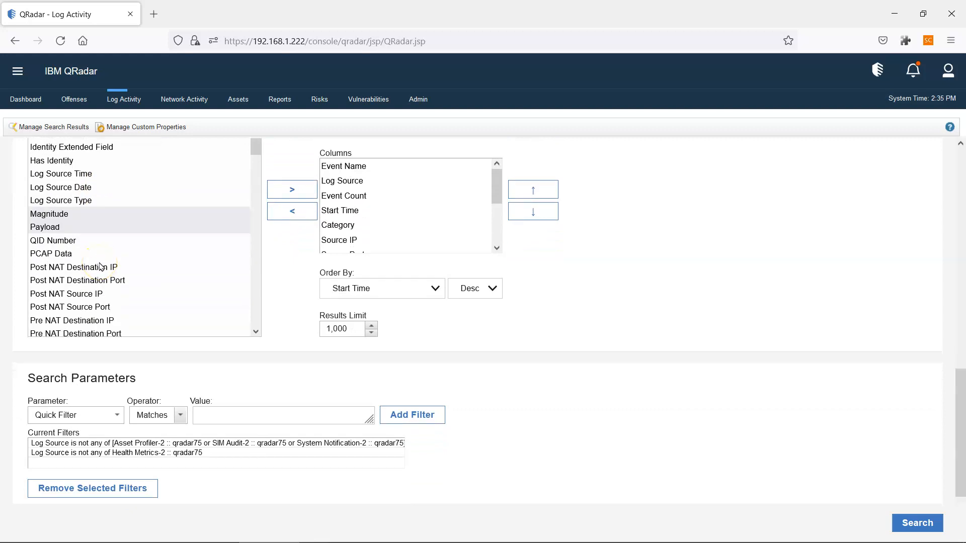
{"action": "scroll", "coordinate": [99, 267], "scroll_direction": "down", "scroll_amount": 10}
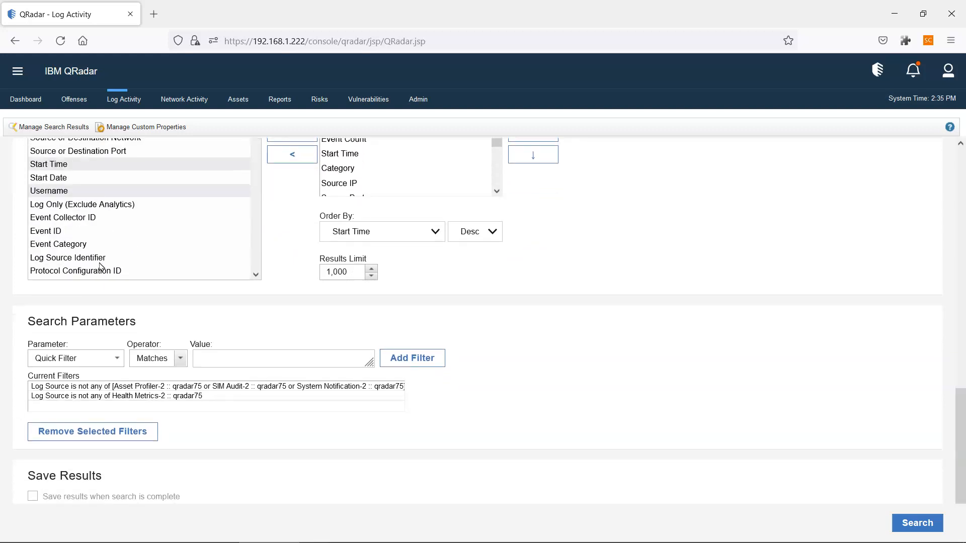
{"action": "scroll", "coordinate": [99, 267], "scroll_direction": "down", "scroll_amount": 5}
{"action": "scroll", "coordinate": [286, 243], "scroll_direction": "up", "scroll_amount": 3}
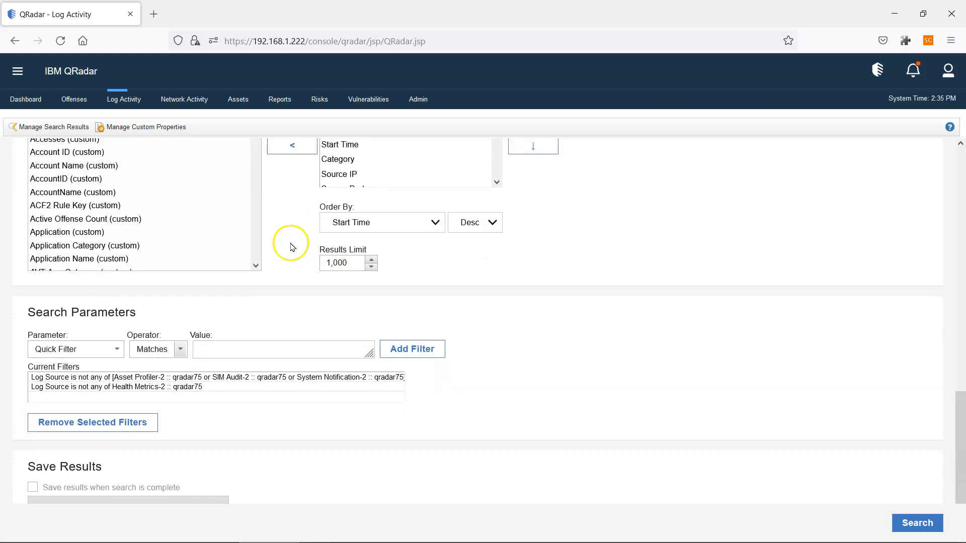
{"action": "scroll", "coordinate": [292, 246], "scroll_direction": "up", "scroll_amount": 1}
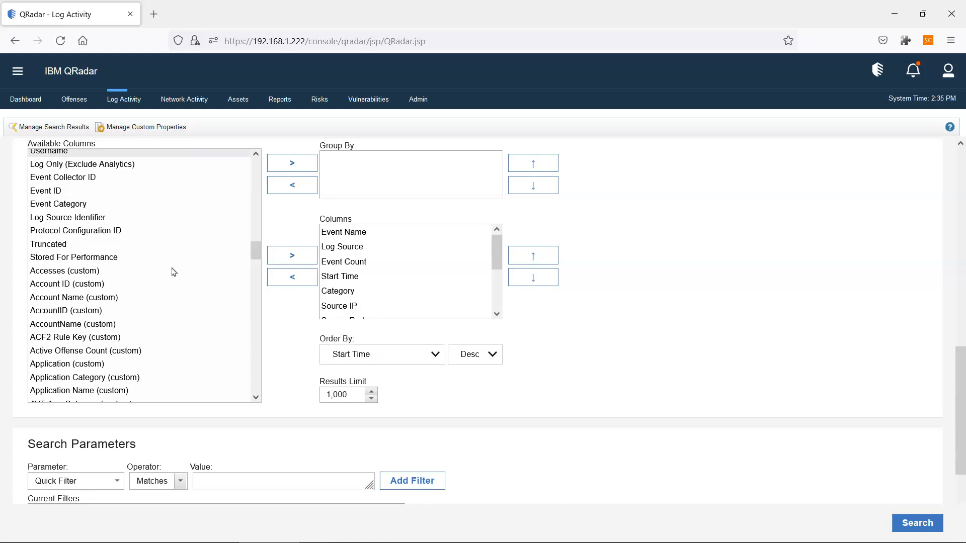
{"action": "left_click", "coordinate": [185, 268]}
{"action": "left_click_drag", "start_coordinate": [249, 250], "coordinate": [274, 126]}
{"action": "left_click", "coordinate": [251, 214]}
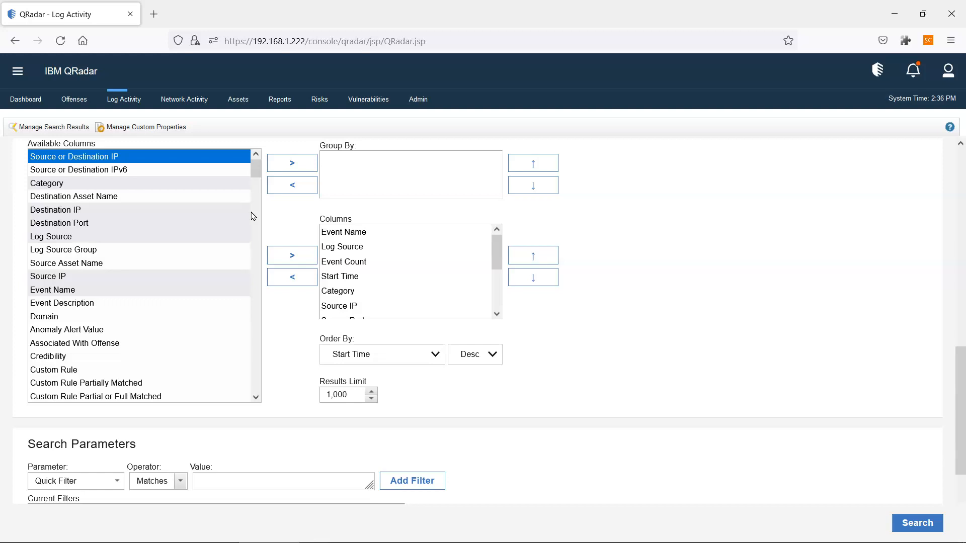
Run the search with its existing settings and pause the real-time event stream.
{"action": "left_click", "coordinate": [921, 527]}
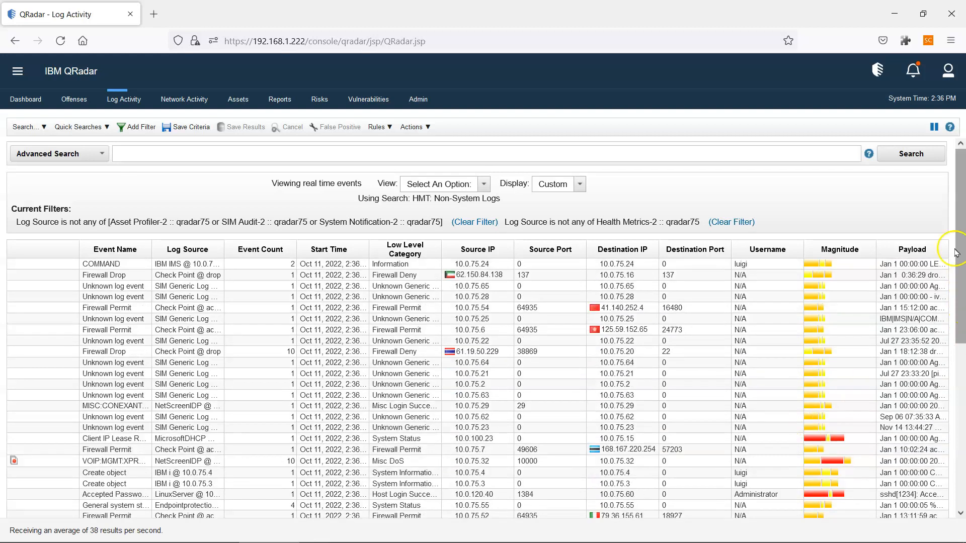
{"action": "left_click", "coordinate": [935, 127]}
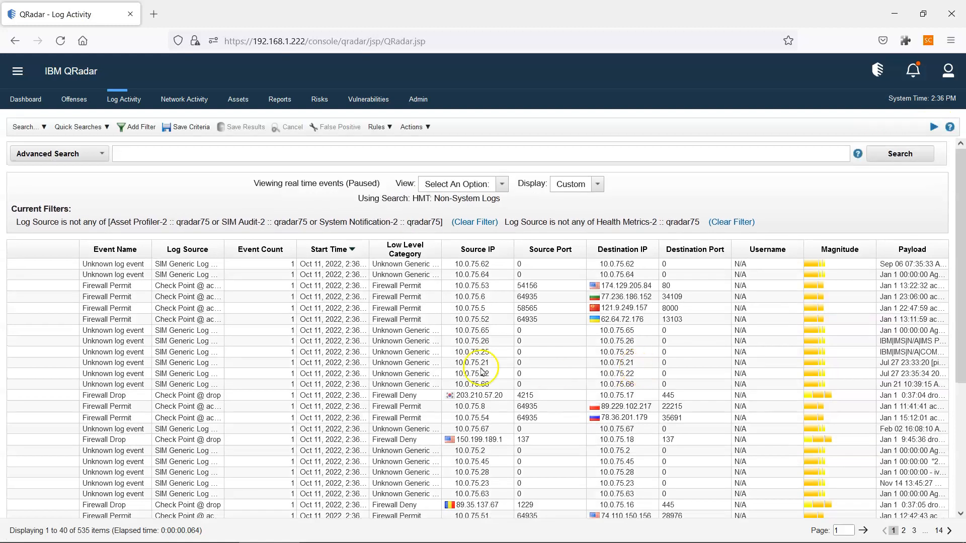
Open the Firewall Permit event destined for 121.9.249.157 and highlight its source and destination IP and port details.
{"action": "left_click", "coordinate": [164, 308]}
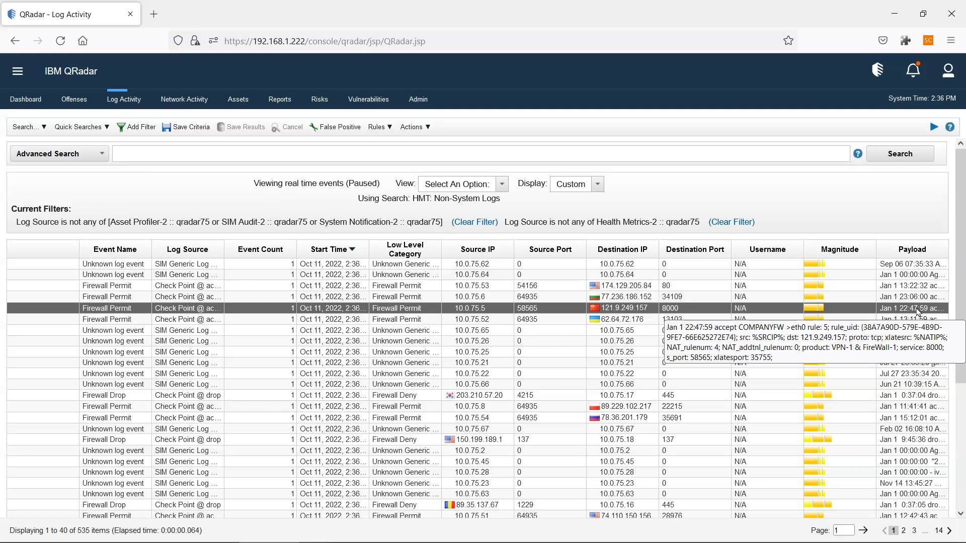
{"action": "double_click", "coordinate": [919, 308]}
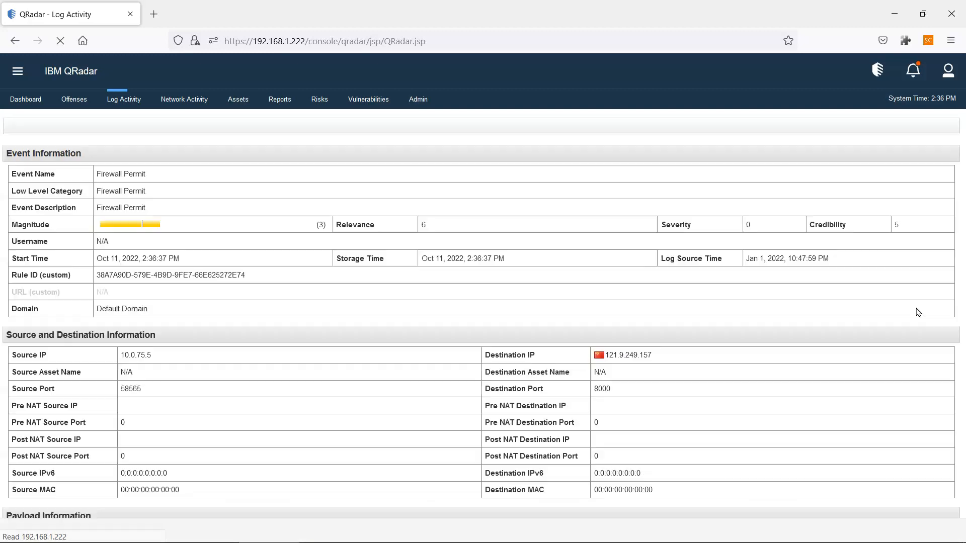
{"action": "scroll", "coordinate": [319, 385], "scroll_direction": "down", "scroll_amount": 3}
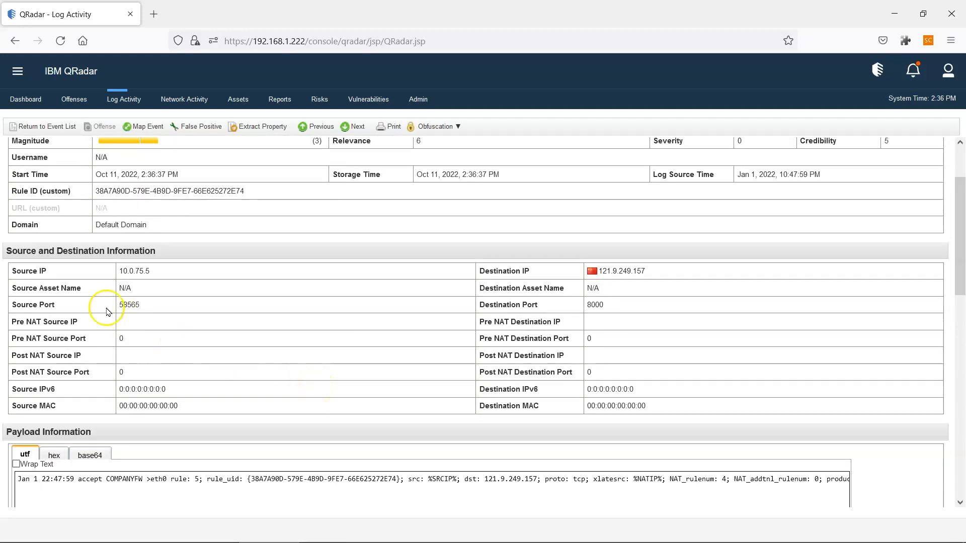
{"action": "left_click_drag", "start_coordinate": [112, 271], "coordinate": [645, 307]}
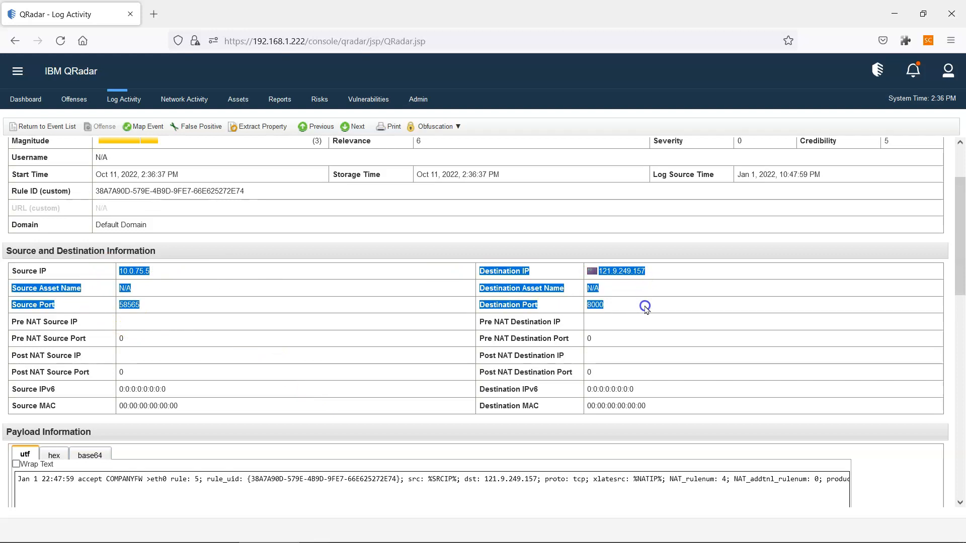
Examine the end of the event's UTF payload, highlight the xlatesport value and compare it with the parsed event fields.
{"action": "left_click_drag", "start_coordinate": [719, 479], "coordinate": [846, 481]}
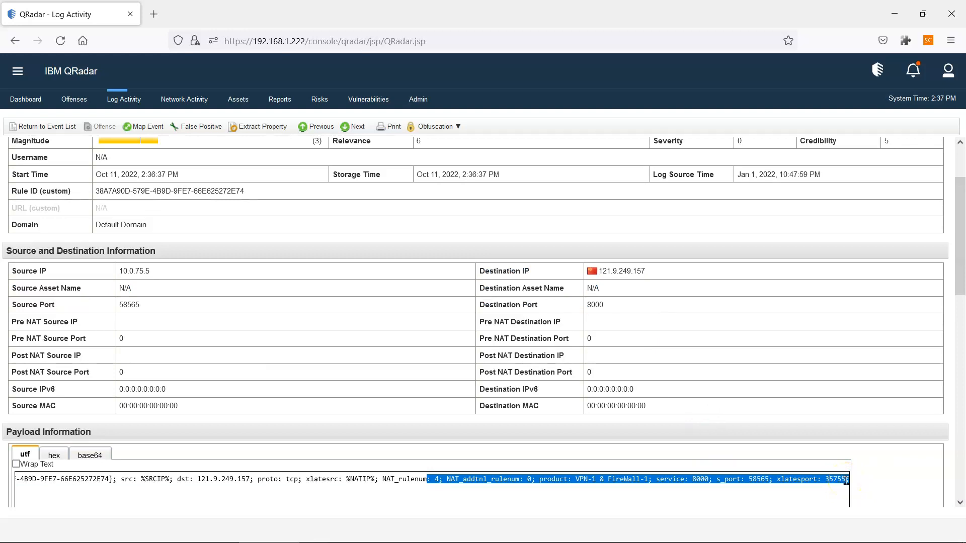
{"action": "left_click", "coordinate": [813, 485]}
{"action": "left_click", "coordinate": [825, 484]}
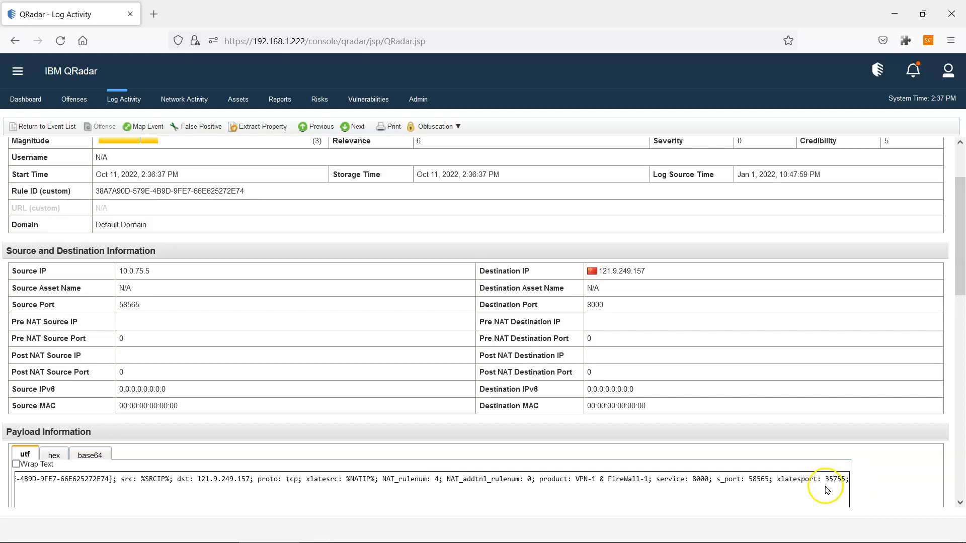
{"action": "left_click_drag", "start_coordinate": [822, 485], "coordinate": [847, 483]}
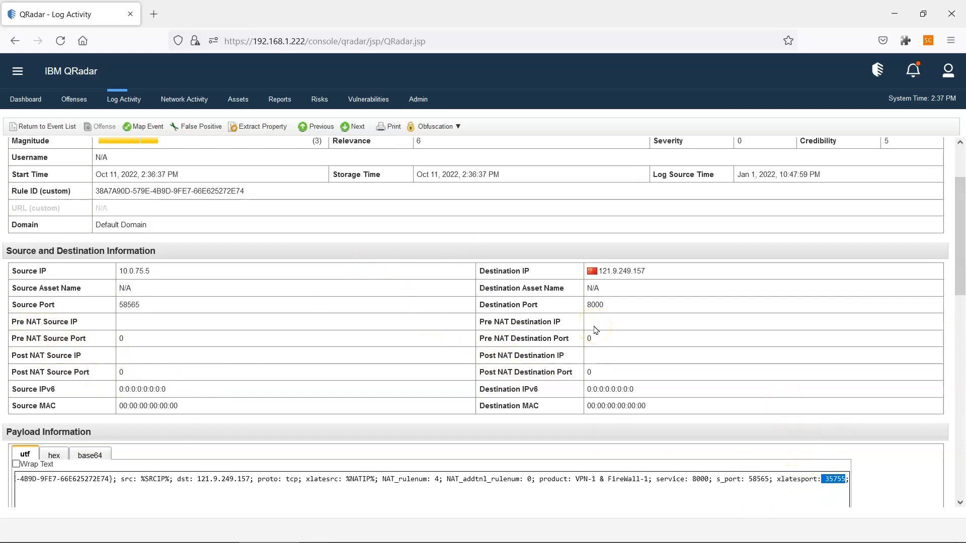
{"action": "scroll", "coordinate": [596, 330], "scroll_direction": "up", "scroll_amount": 2}
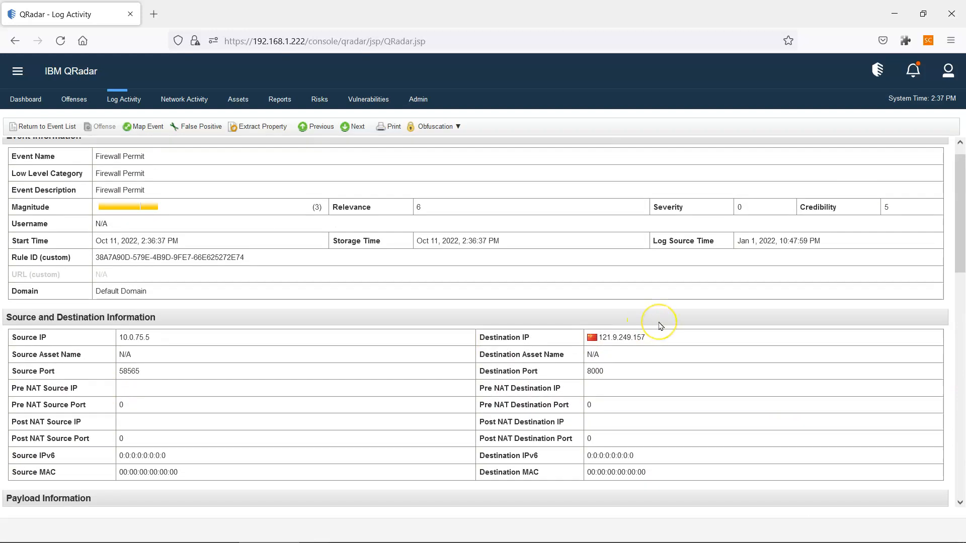
{"action": "scroll", "coordinate": [661, 332], "scroll_direction": "down", "scroll_amount": 3}
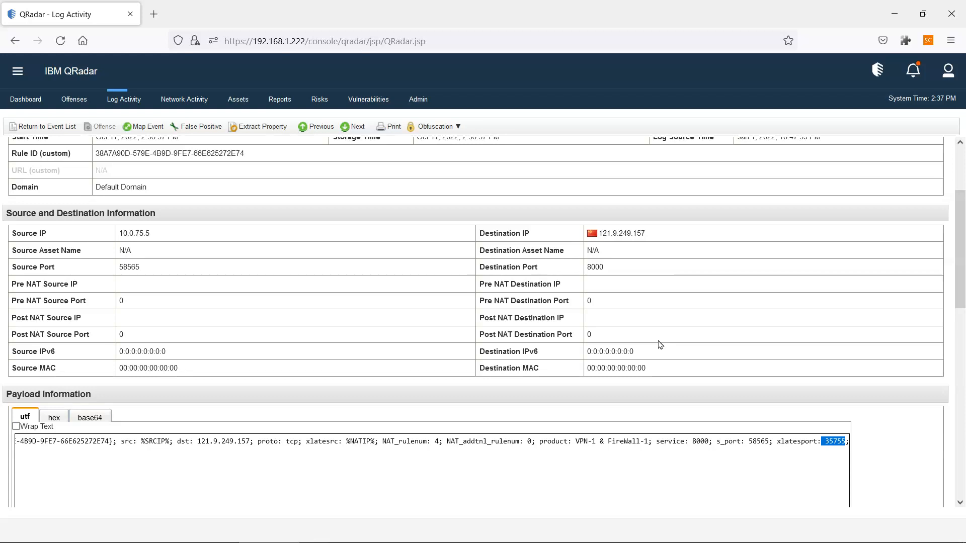
Open the same QRadar console address in a second browser tab and acknowledge the temporary license warning.
{"action": "left_click", "coordinate": [274, 42]}
{"action": "key", "text": "ctrl+c"}
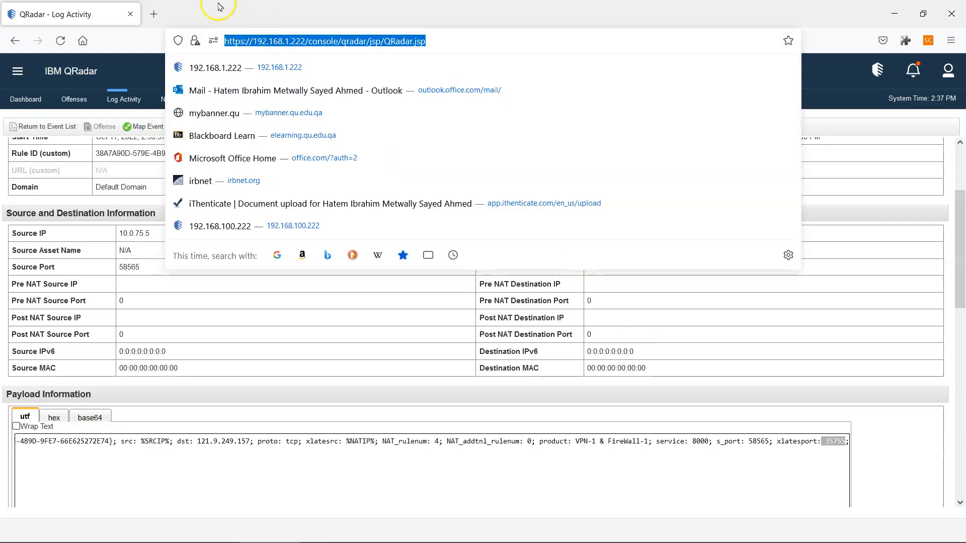
{"action": "left_click", "coordinate": [153, 14]}
{"action": "key", "text": "ctrl+v"}
{"action": "key", "text": "Return"}
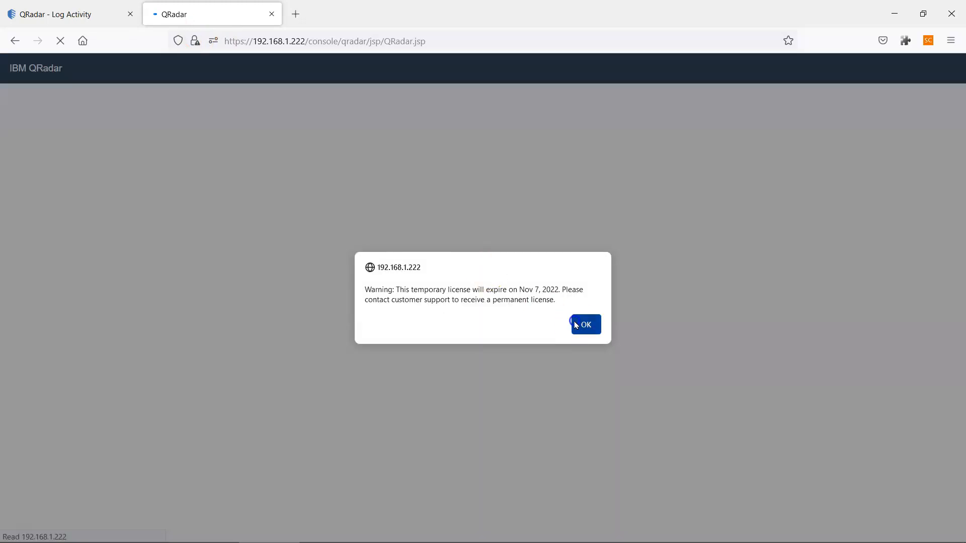
{"action": "left_click", "coordinate": [580, 324]}
Open the Custom Event Properties list from the Admin console.
{"action": "left_click", "coordinate": [417, 100]}
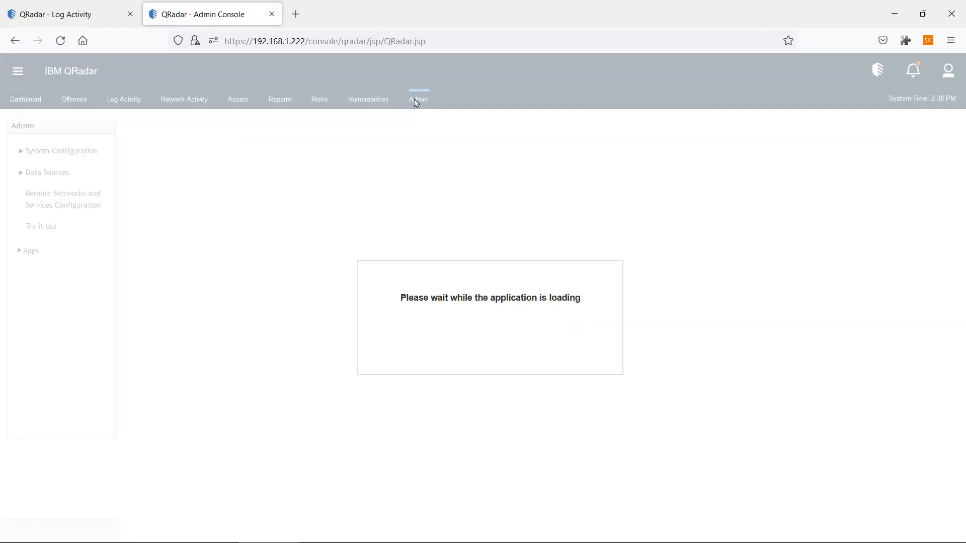
{"action": "left_click", "coordinate": [494, 317]}
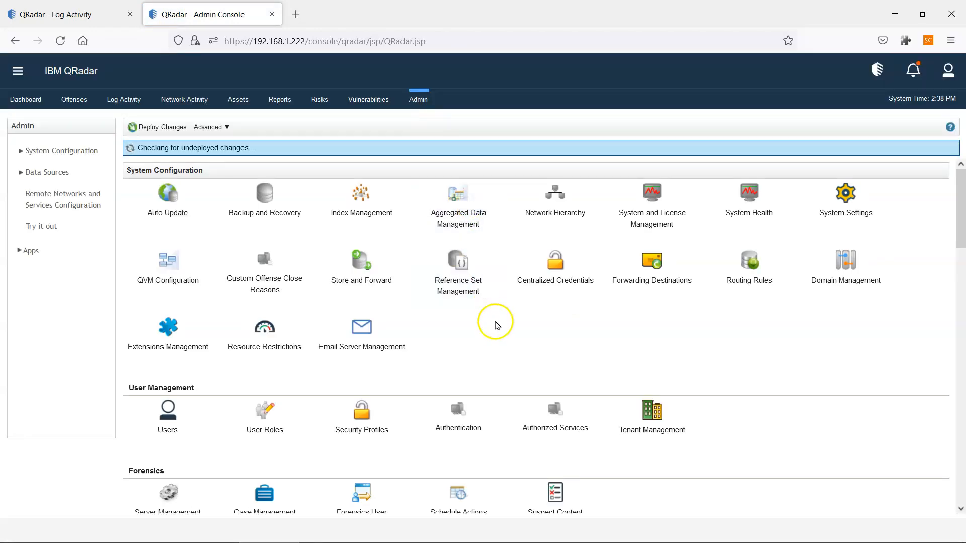
{"action": "scroll", "coordinate": [575, 343], "scroll_direction": "down", "scroll_amount": 2}
{"action": "left_click_drag", "start_coordinate": [962, 245], "coordinate": [962, 302]}
{"action": "left_click", "coordinate": [765, 331]}
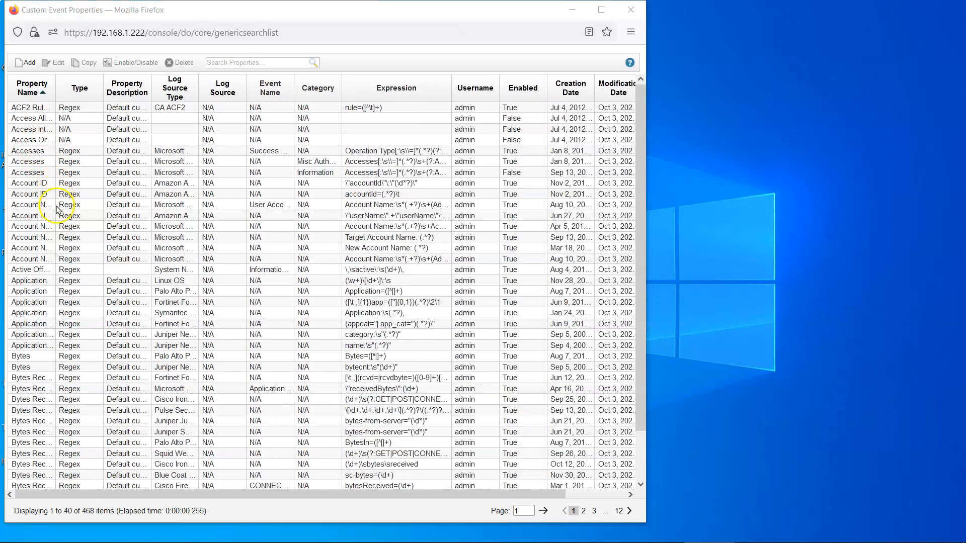
Examine the custom event property list, checking the Accesses, Bytes and Application entries with their types, log source types and expressions.
{"action": "left_click", "coordinate": [39, 161]}
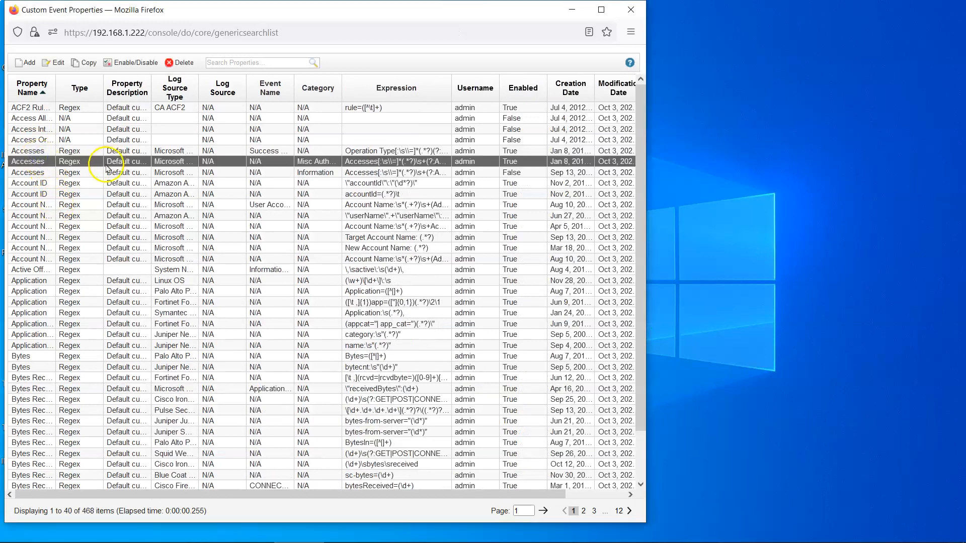
{"action": "scroll", "coordinate": [76, 312], "scroll_direction": "down", "scroll_amount": 1}
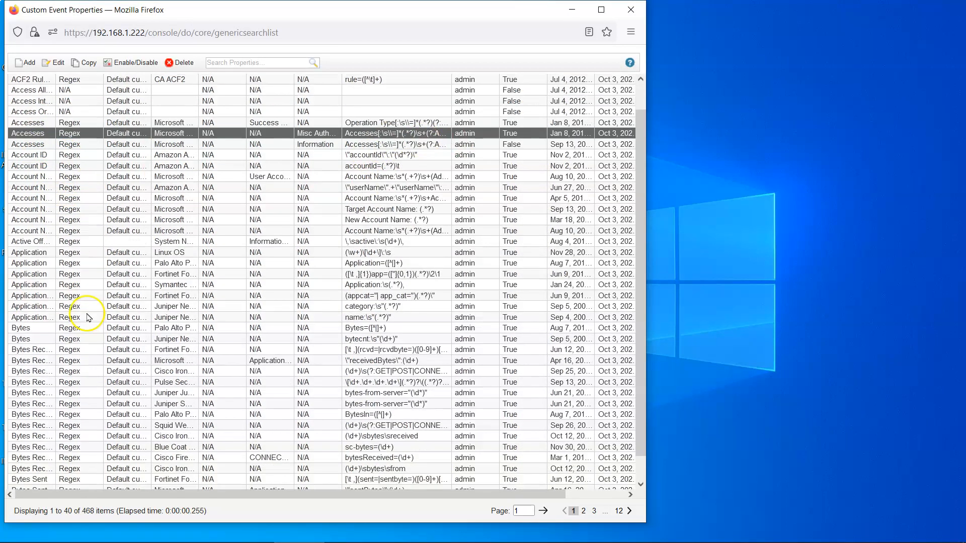
{"action": "scroll", "coordinate": [31, 333], "scroll_direction": "down", "scroll_amount": 1}
{"action": "left_click", "coordinate": [27, 308]}
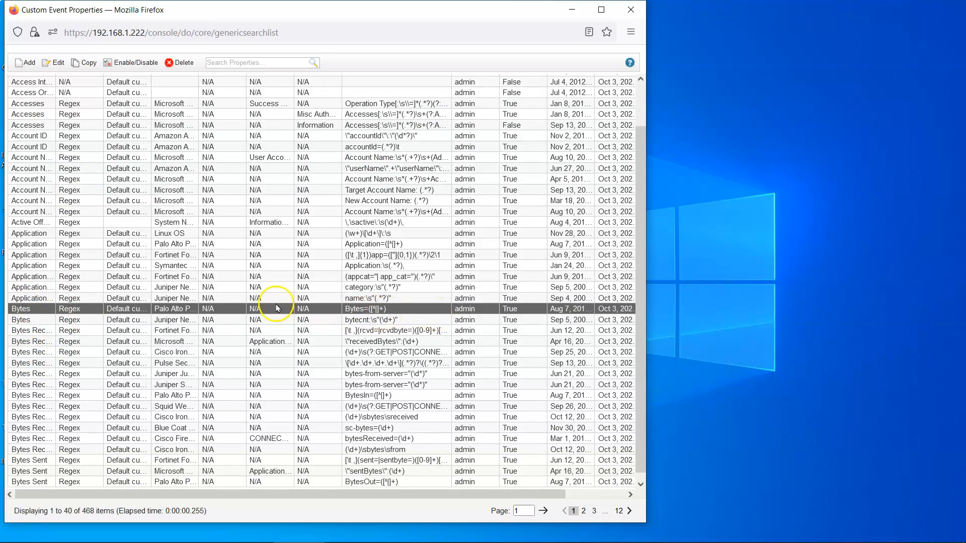
{"action": "left_click", "coordinate": [49, 300]}
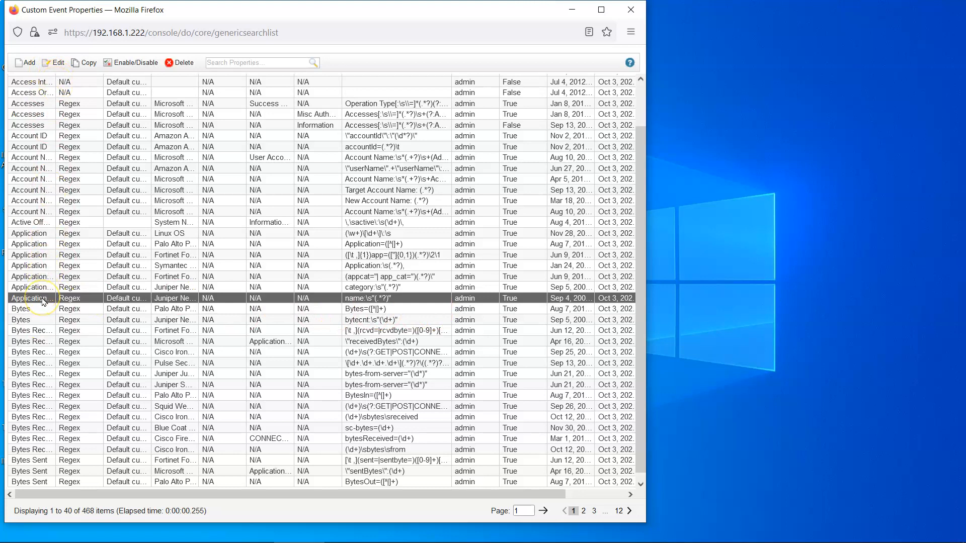
{"action": "scroll", "coordinate": [33, 332], "scroll_direction": "down", "scroll_amount": 1}
{"action": "scroll", "coordinate": [75, 302], "scroll_direction": "up", "scroll_amount": 3}
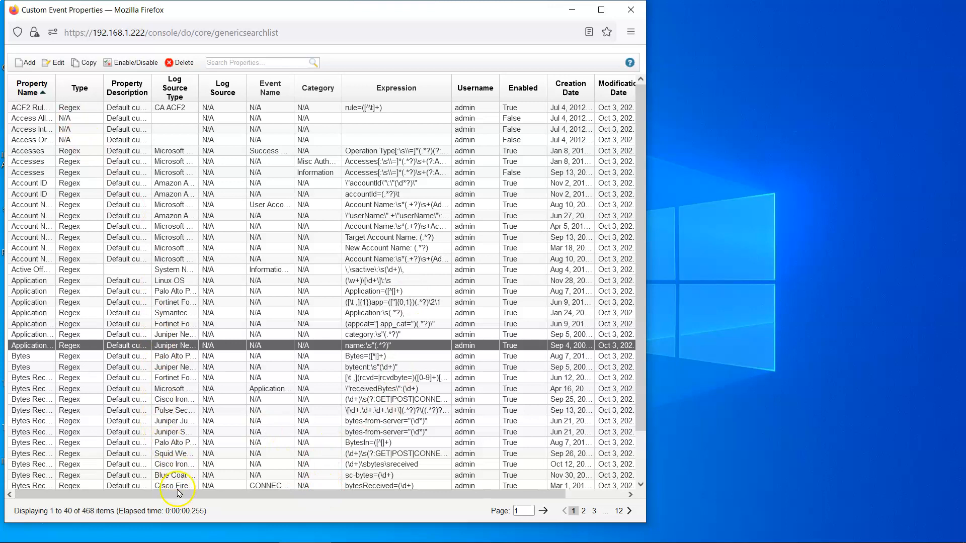
{"action": "left_click_drag", "start_coordinate": [178, 496], "coordinate": [87, 503]}
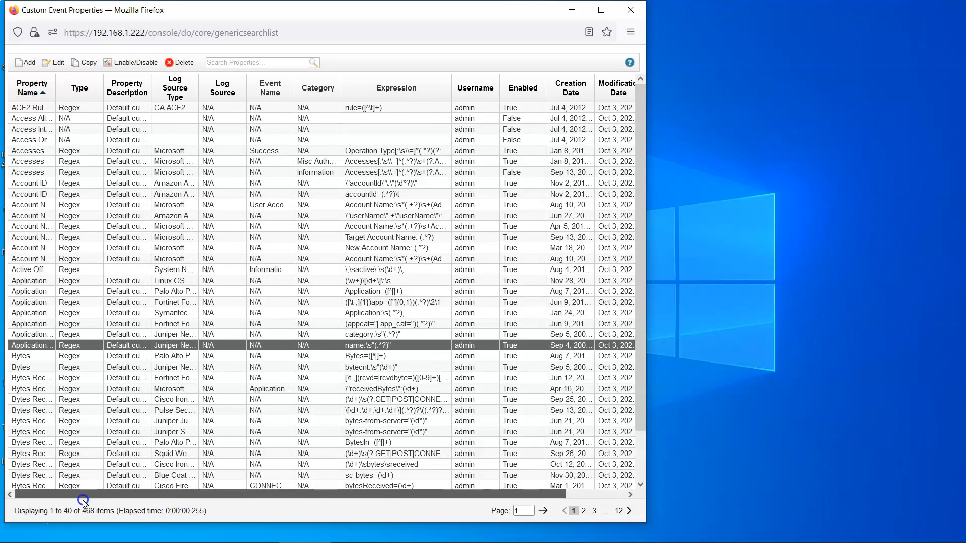
Highlight the three disabled Access properties near the start of the list and sort the list by enabled state.
{"action": "left_click", "coordinate": [513, 119]}
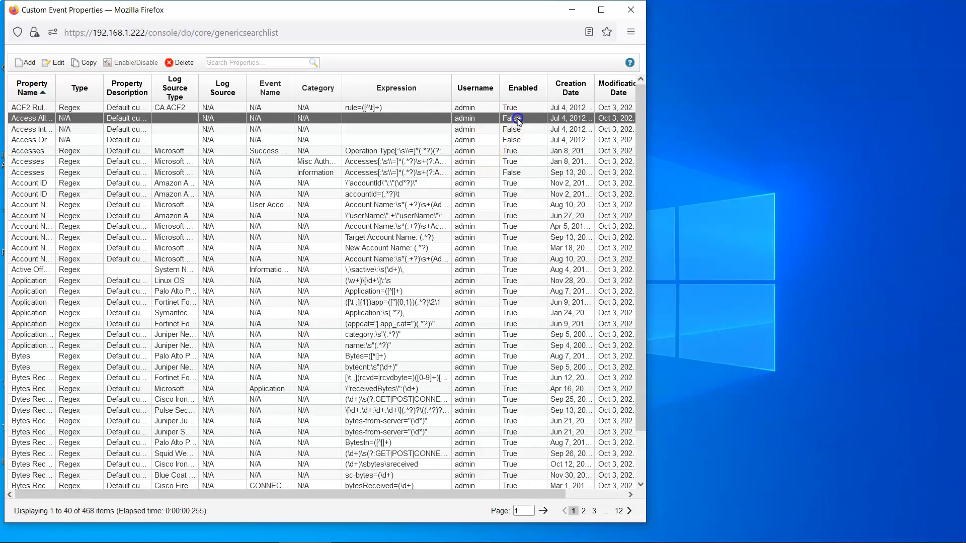
{"action": "left_click", "coordinate": [523, 140]}
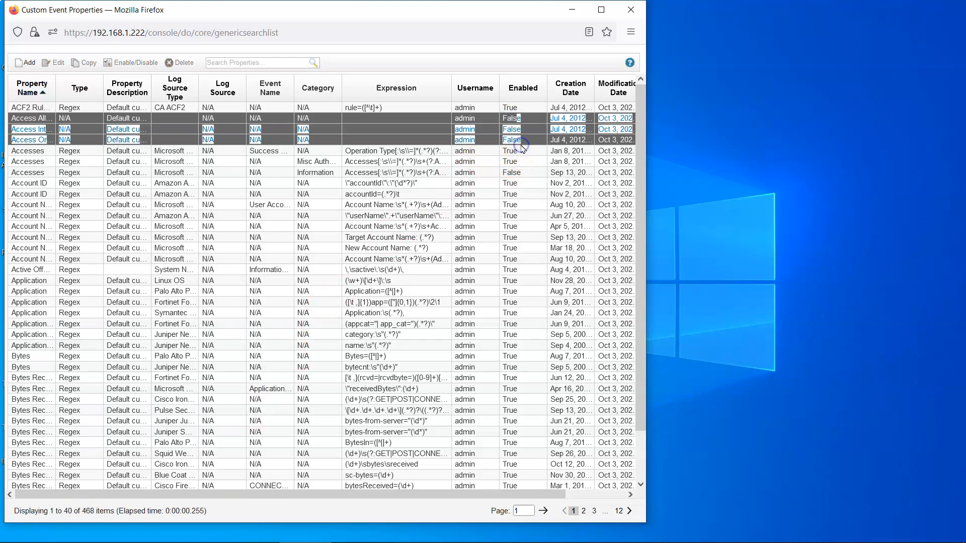
{"action": "left_click", "coordinate": [522, 89]}
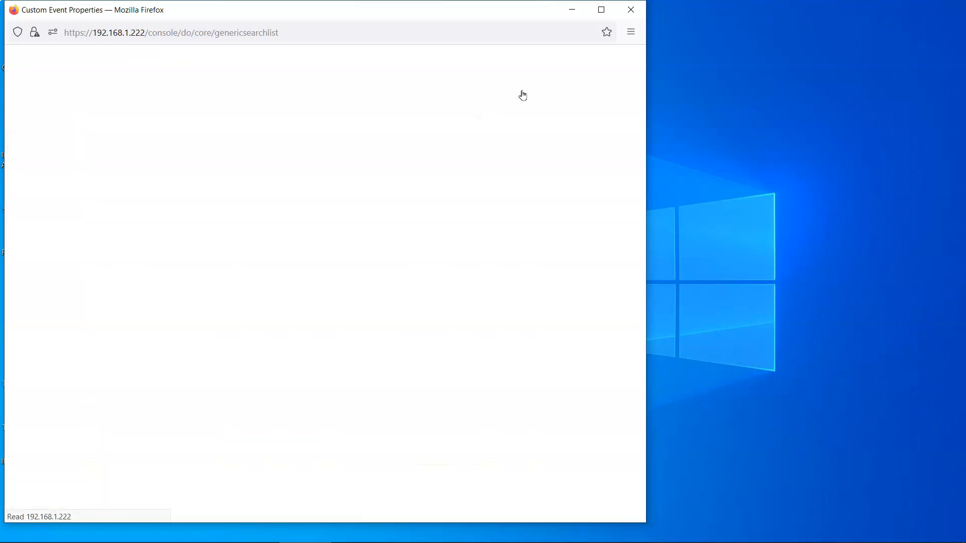
Examine the disabled custom event properties from Process Name to Object Name, plus the Linux OS Command property below them.
{"action": "left_click", "coordinate": [515, 108]}
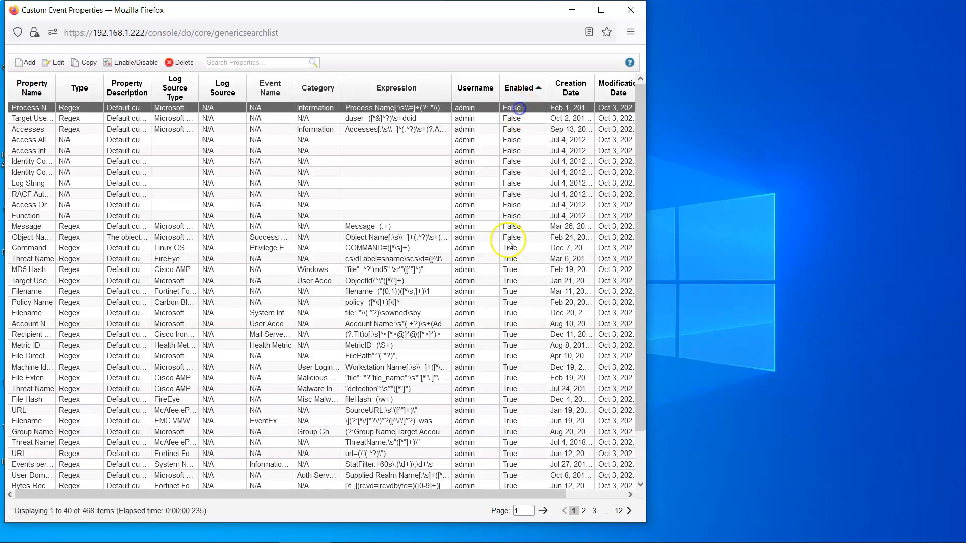
{"action": "left_click", "coordinate": [527, 237], "text": "shift"}
{"action": "left_click", "coordinate": [458, 238]}
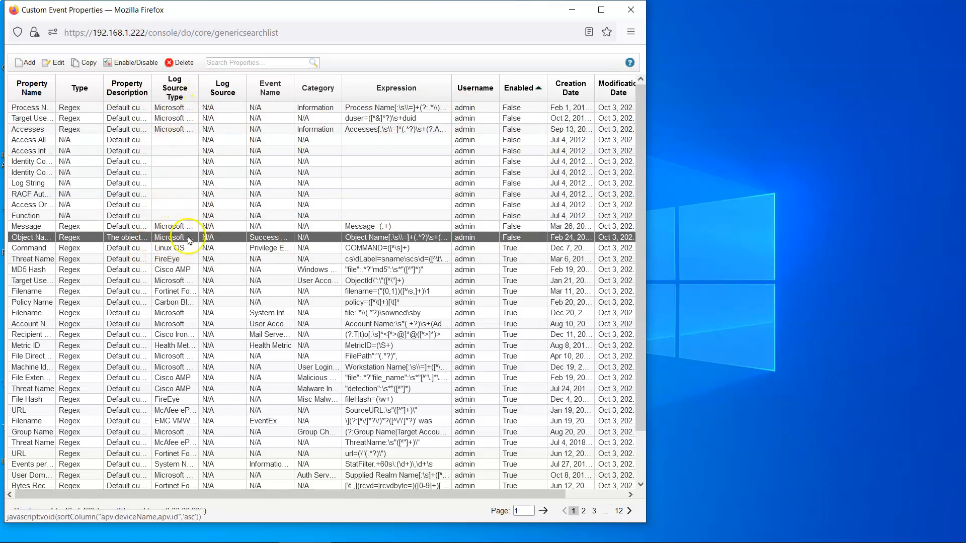
{"action": "left_click", "coordinate": [174, 248]}
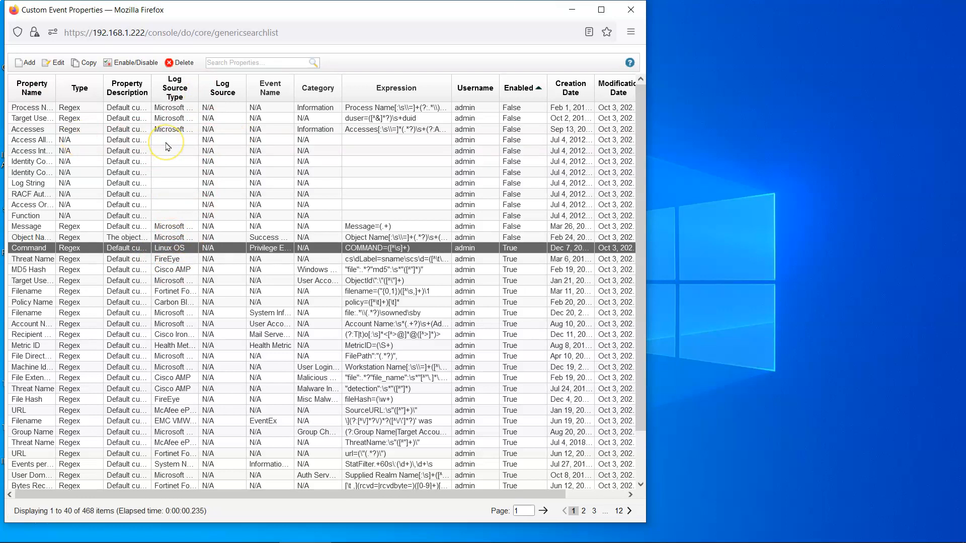
Sort the custom event properties by log source type in descending order and inspect the Host Status row and its neighbours.
{"action": "left_click", "coordinate": [174, 87]}
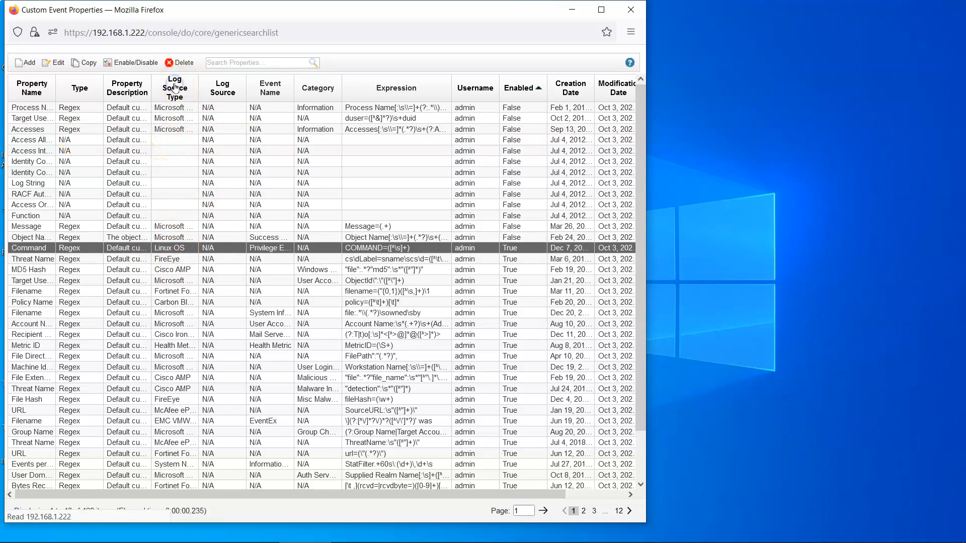
{"action": "left_click", "coordinate": [174, 86]}
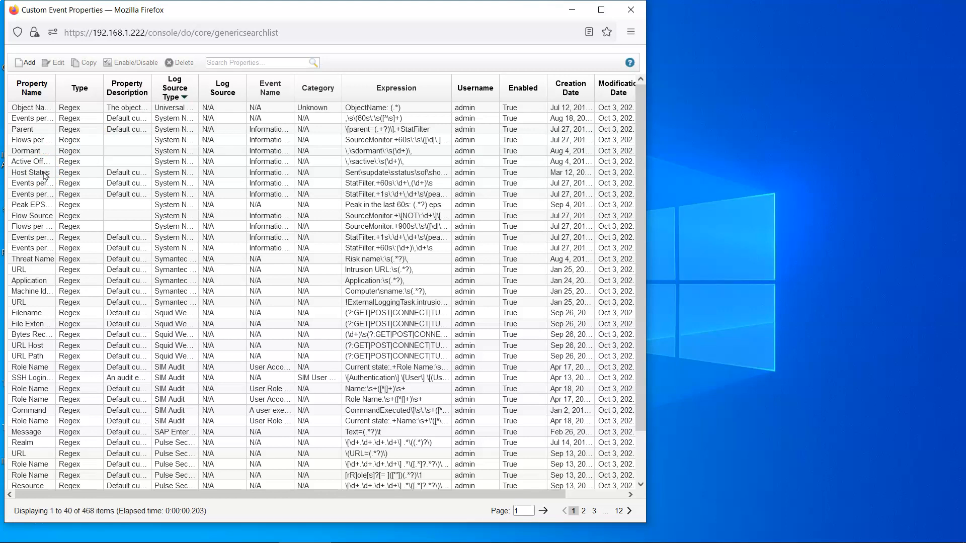
{"action": "left_click", "coordinate": [116, 175]}
{"action": "left_click", "coordinate": [369, 152]}
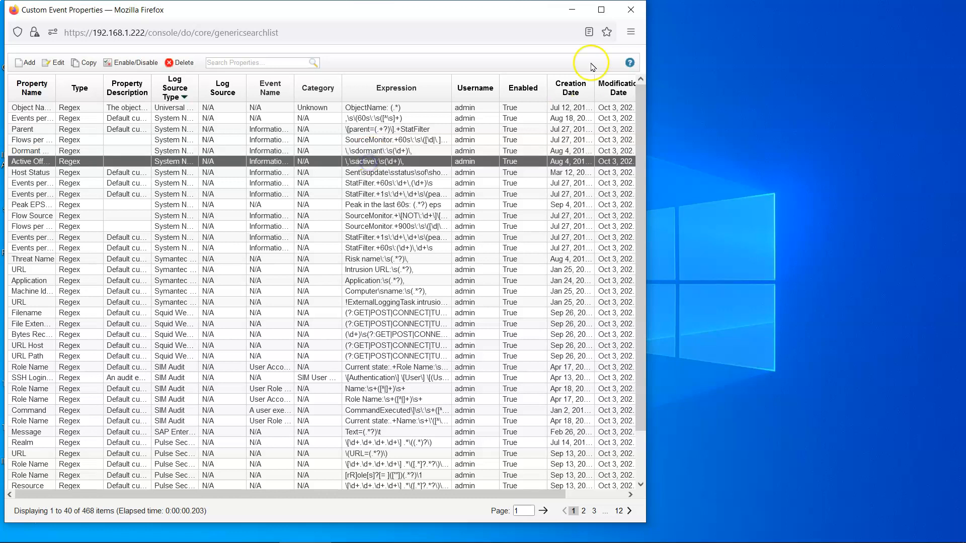
Close the Custom Event Properties list and return to the Check Point event details in Log Activity.
{"action": "left_click", "coordinate": [631, 9]}
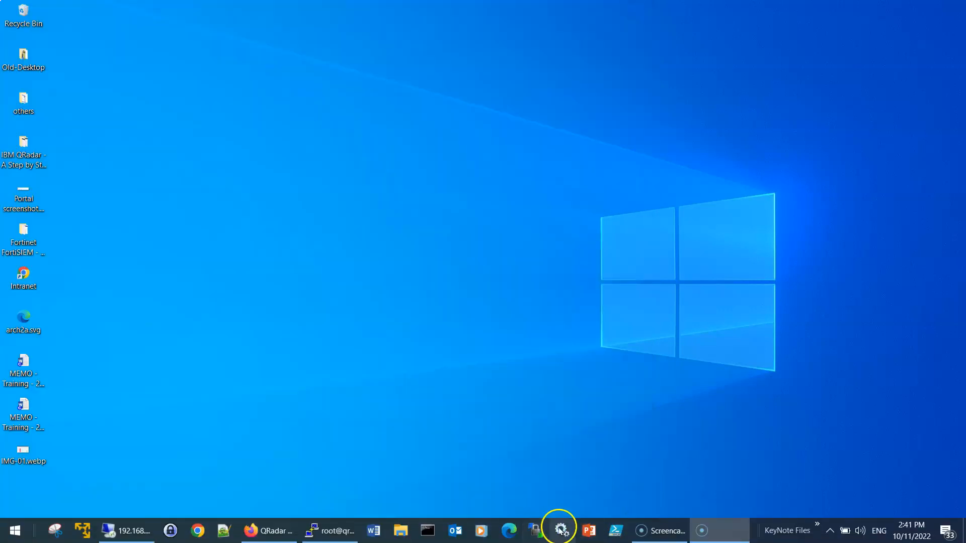
{"action": "left_click", "coordinate": [267, 531]}
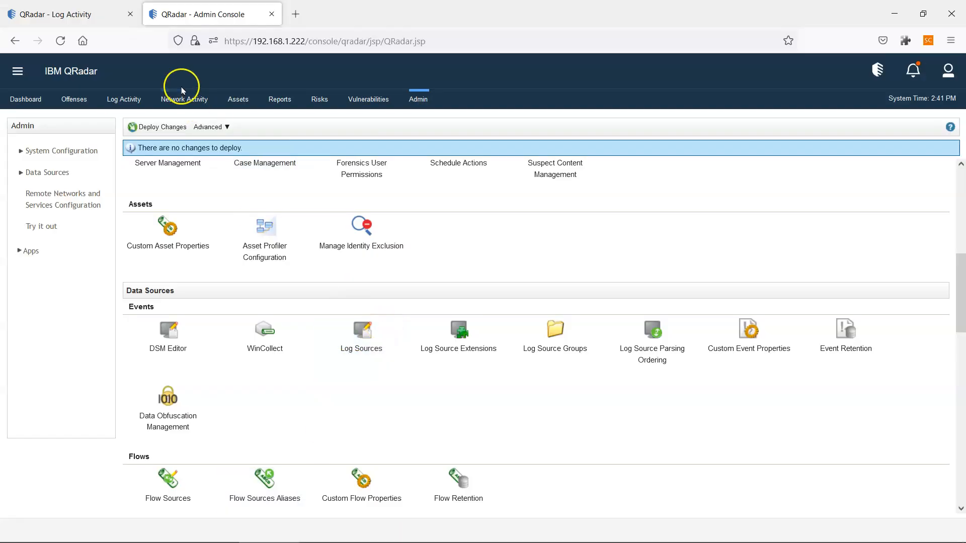
{"action": "left_click", "coordinate": [88, 10]}
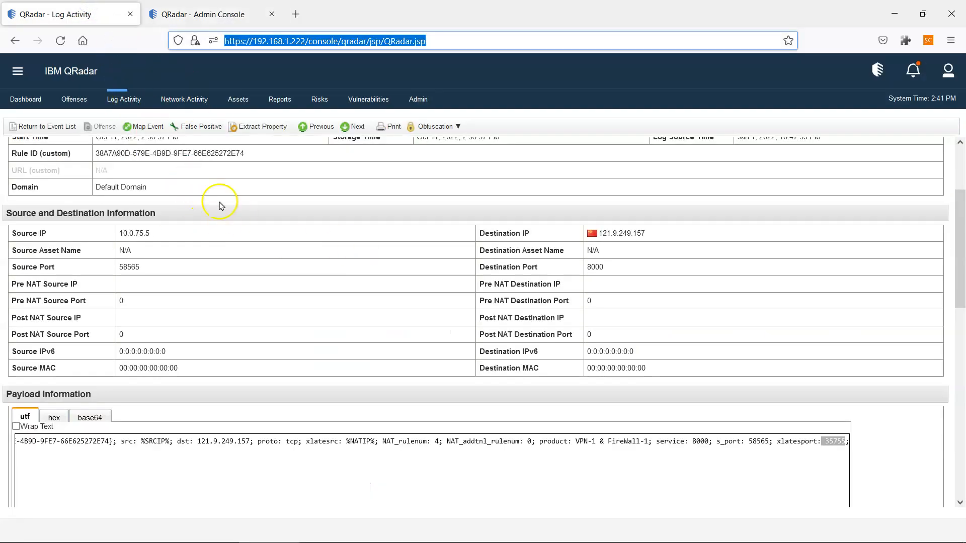
Examine the event's source and destination fields against the full payload, from its beginning through to the xlatesport entry.
{"action": "left_click_drag", "start_coordinate": [962, 281], "coordinate": [962, 327]}
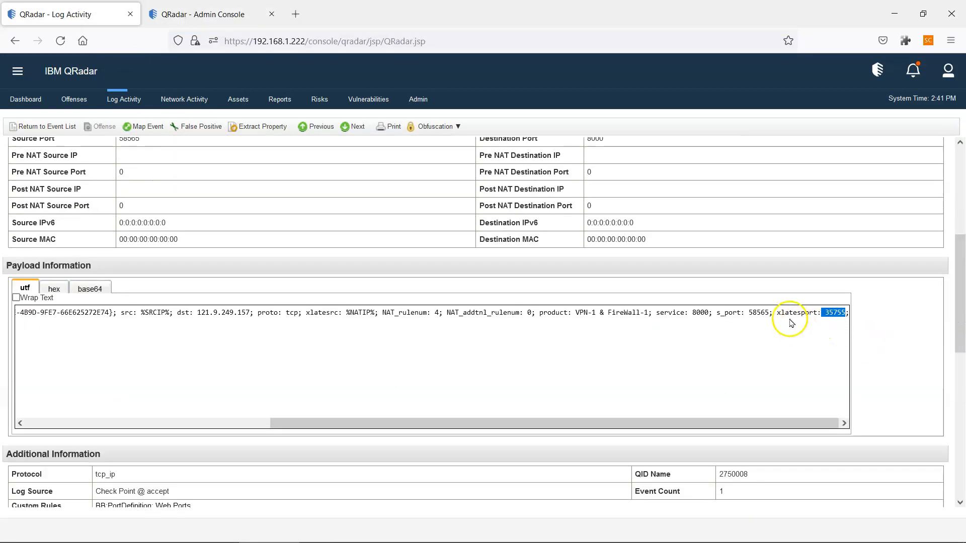
{"action": "left_click", "coordinate": [759, 313]}
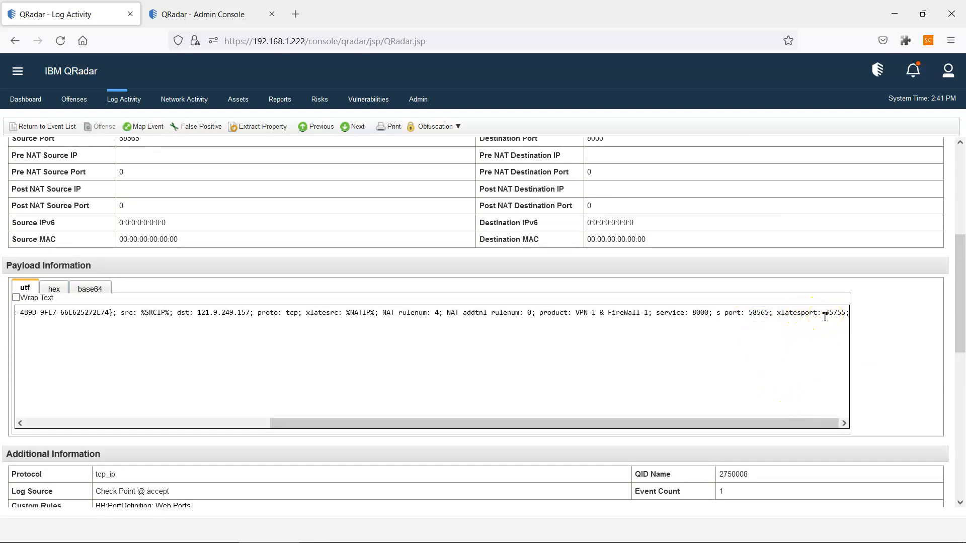
{"action": "left_click_drag", "start_coordinate": [958, 308], "coordinate": [962, 330]}
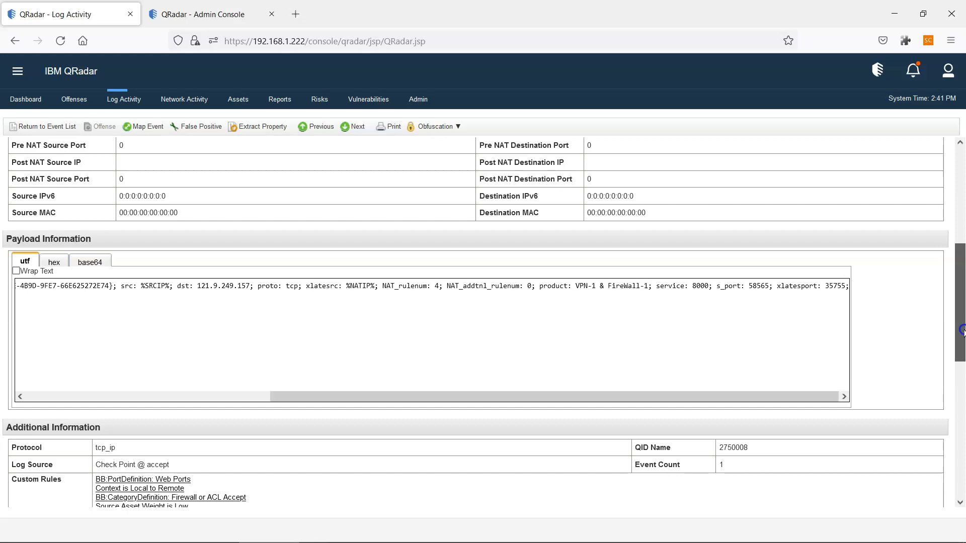
{"action": "left_click_drag", "start_coordinate": [962, 330], "coordinate": [962, 255]}
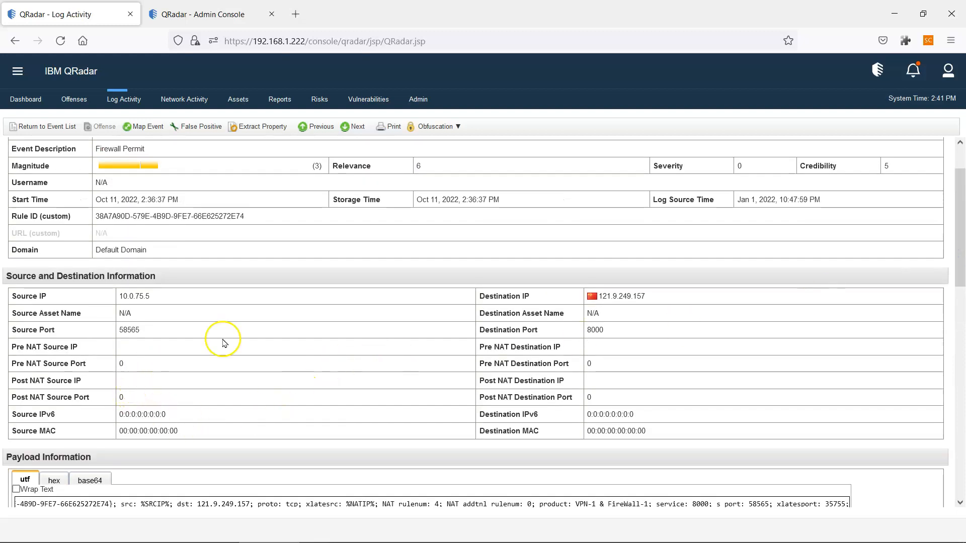
{"action": "scroll", "coordinate": [253, 354], "scroll_direction": "down", "scroll_amount": 1}
{"action": "scroll", "coordinate": [252, 351], "scroll_direction": "up", "scroll_amount": 1}
{"action": "scroll", "coordinate": [377, 433], "scroll_direction": "down", "scroll_amount": 3}
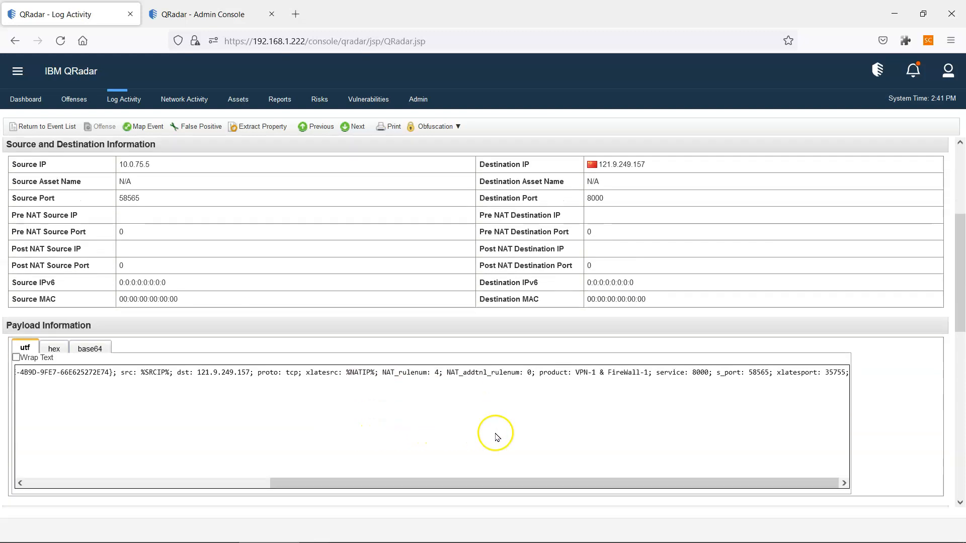
{"action": "left_click_drag", "start_coordinate": [720, 482], "coordinate": [453, 500]}
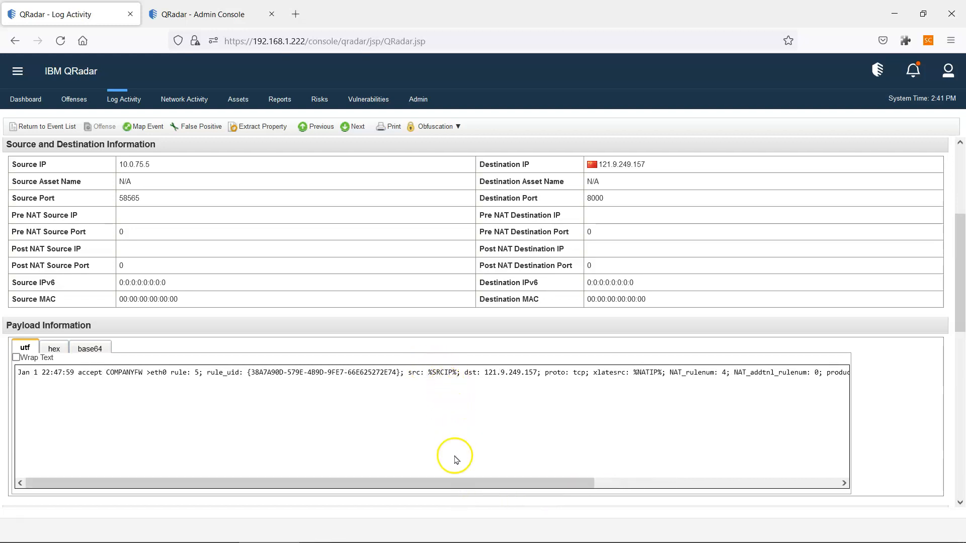
{"action": "left_click_drag", "start_coordinate": [503, 484], "coordinate": [778, 487]}
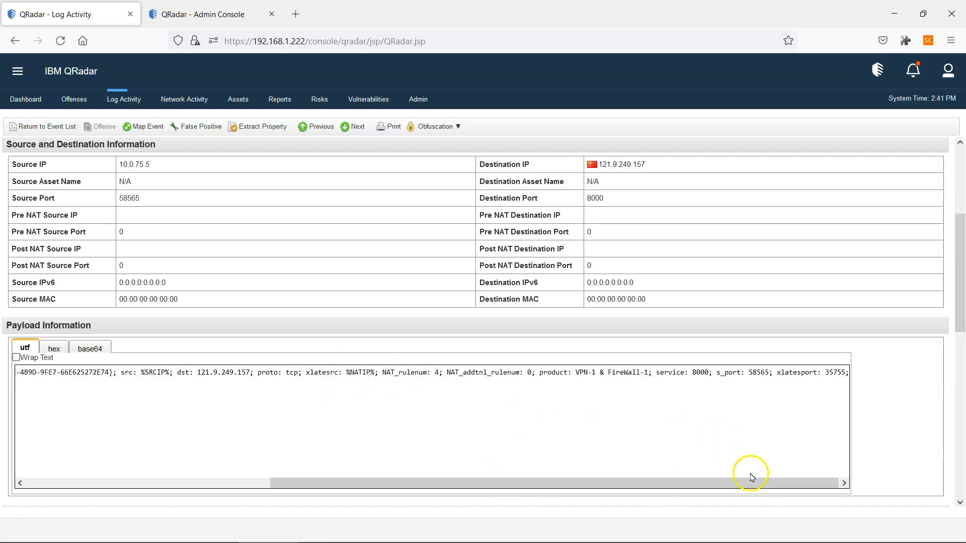
{"action": "left_click_drag", "start_coordinate": [771, 480], "coordinate": [787, 479]}
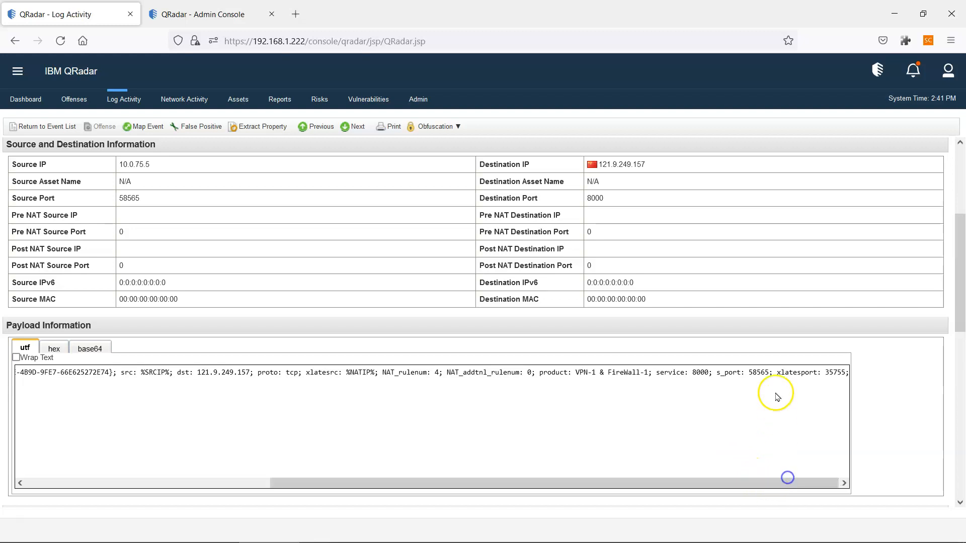
Highlight the xlatesport value in the payload and open the property extraction form for this event in a maximized window.
{"action": "double_click", "coordinate": [835, 373]}
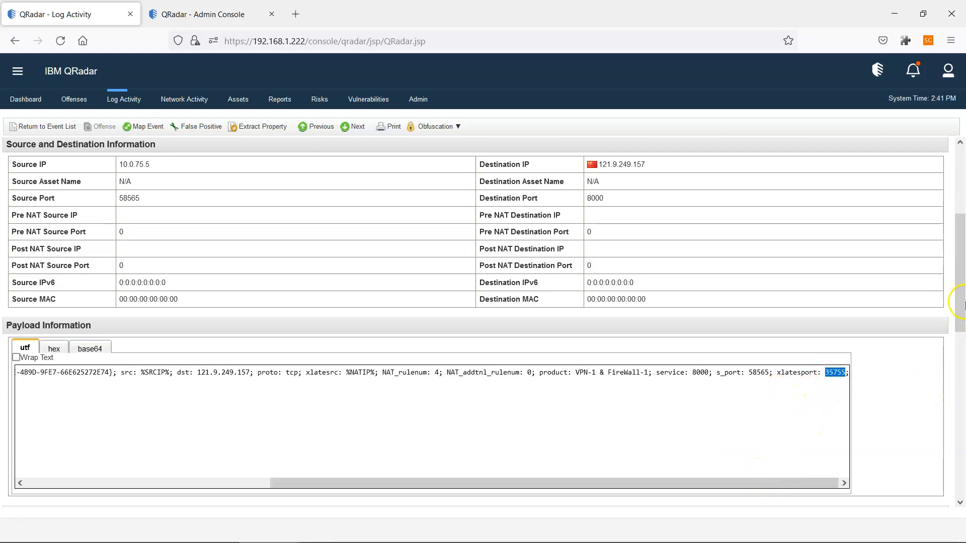
{"action": "left_click", "coordinate": [267, 127]}
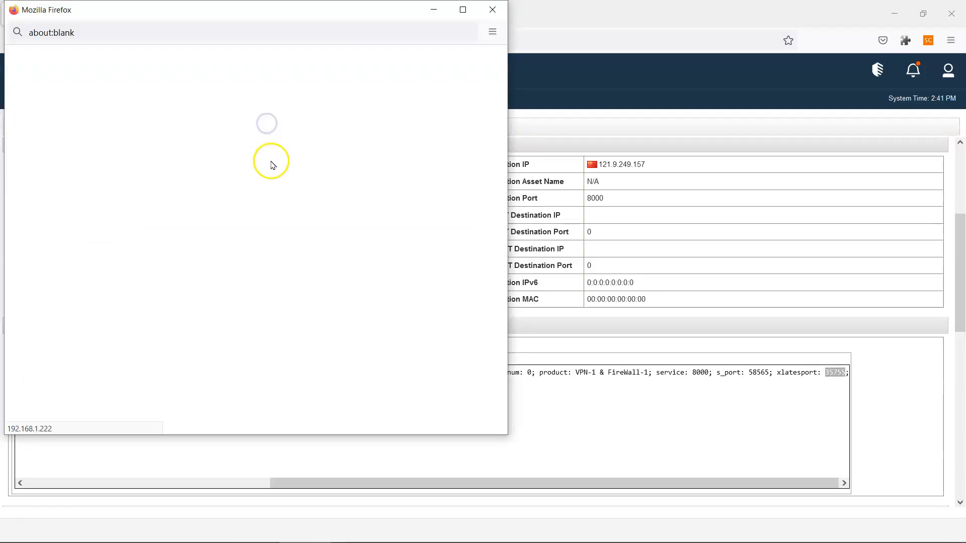
{"action": "double_click", "coordinate": [364, 10]}
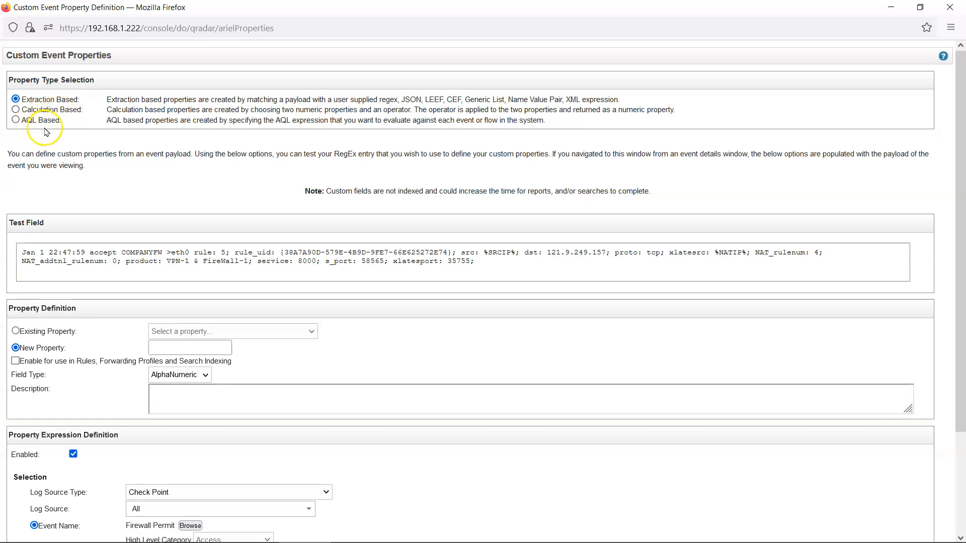
Compare the AQL Based, Calculation Based and Extraction Based property forms, finishing with Extraction Based selected.
{"action": "left_click", "coordinate": [16, 121]}
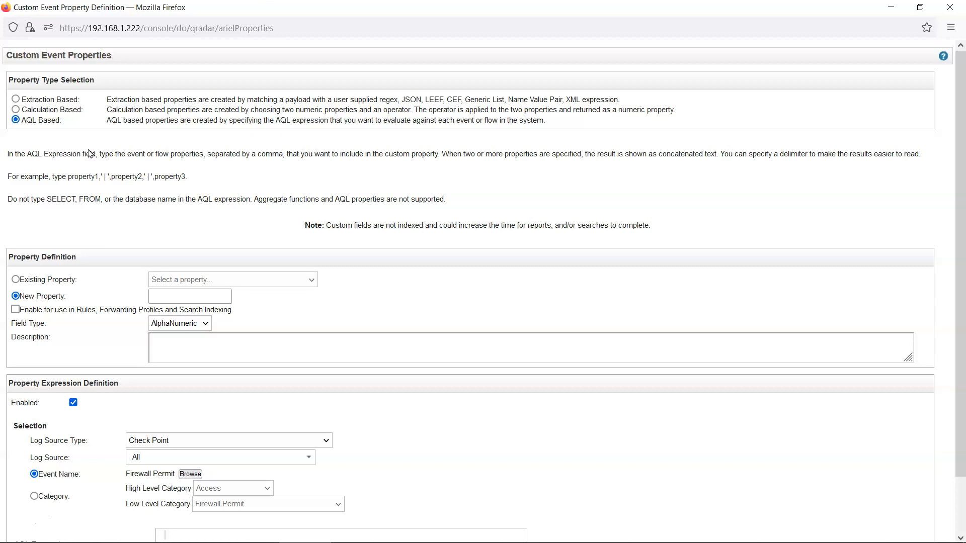
{"action": "left_click", "coordinate": [45, 109]}
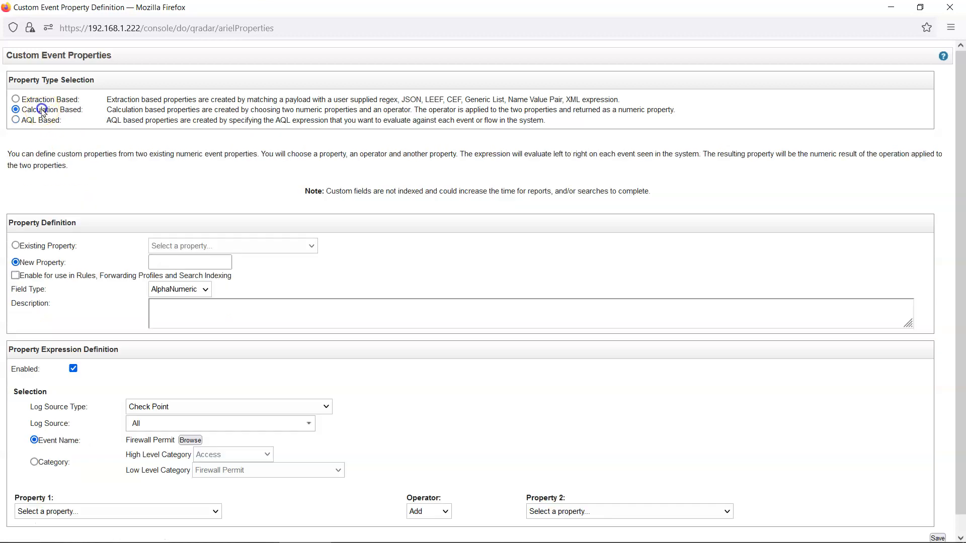
{"action": "left_click", "coordinate": [58, 118]}
{"action": "left_click", "coordinate": [59, 111]}
{"action": "left_click", "coordinate": [42, 121]}
{"action": "left_click", "coordinate": [50, 110]}
{"action": "left_click", "coordinate": [46, 120]}
{"action": "left_click", "coordinate": [48, 110]}
{"action": "left_click", "coordinate": [48, 122]}
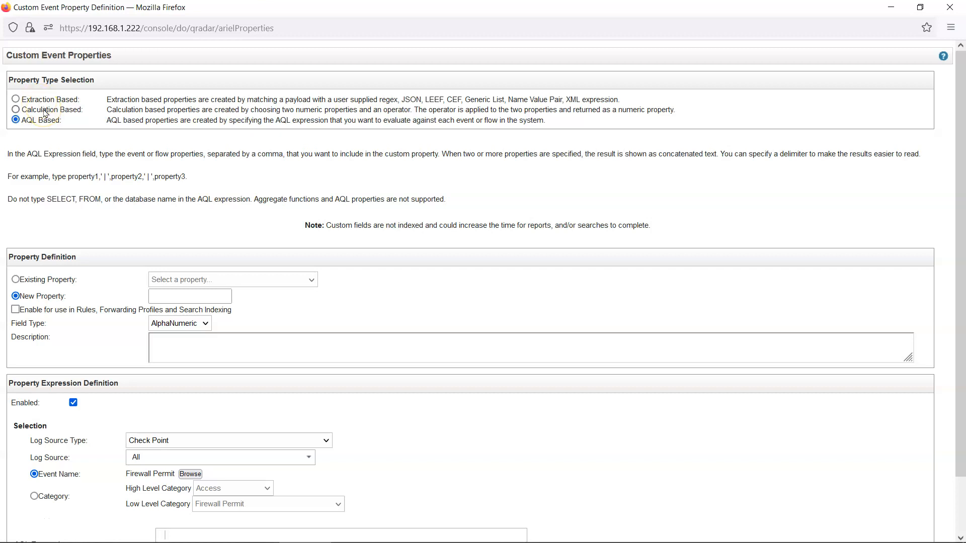
{"action": "left_click", "coordinate": [45, 110]}
{"action": "left_click", "coordinate": [50, 101]}
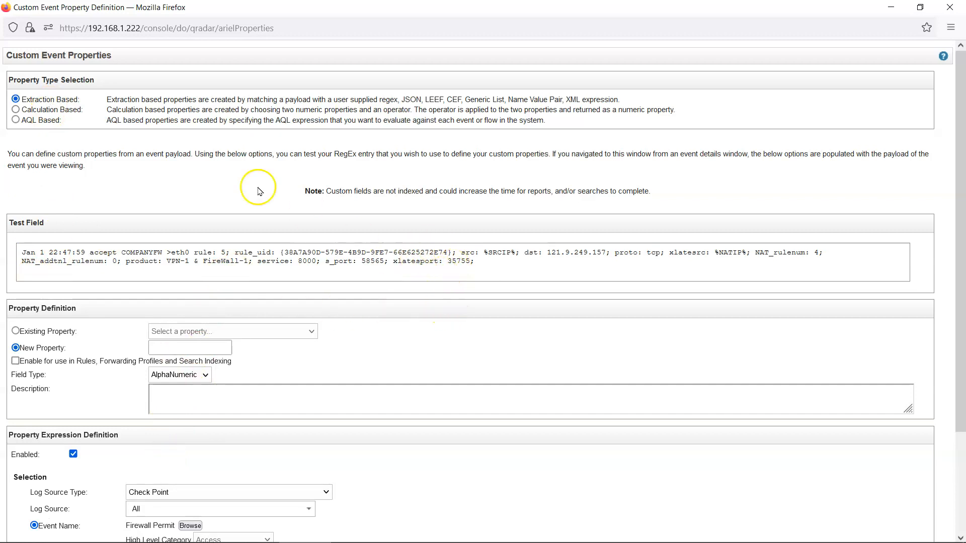
{"action": "left_click", "coordinate": [45, 109]}
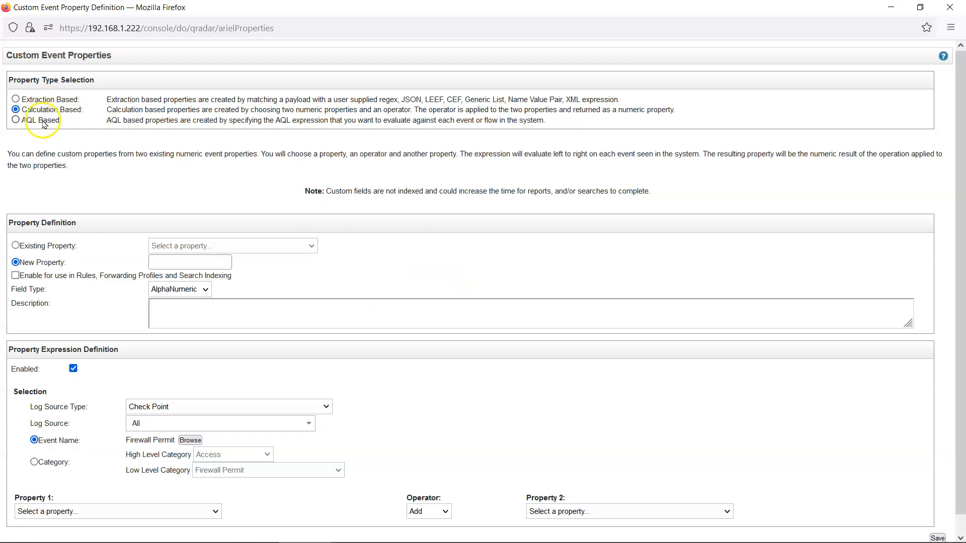
{"action": "left_click", "coordinate": [44, 122]}
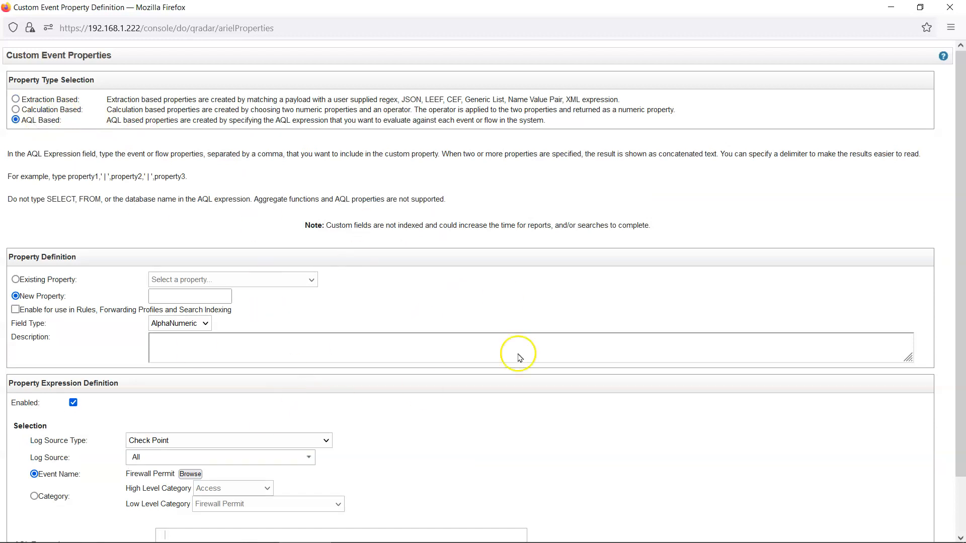
{"action": "left_click", "coordinate": [62, 102]}
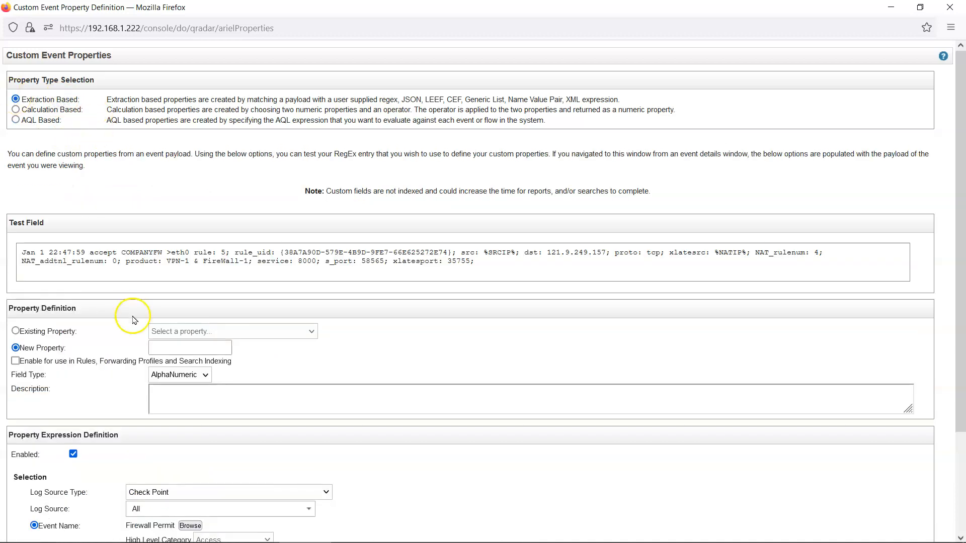
Review the payload in the test field and the Existing Property option, leaving New Property selected.
{"action": "left_click_drag", "start_coordinate": [510, 268], "coordinate": [61, 230]}
{"action": "left_click", "coordinate": [67, 262]}
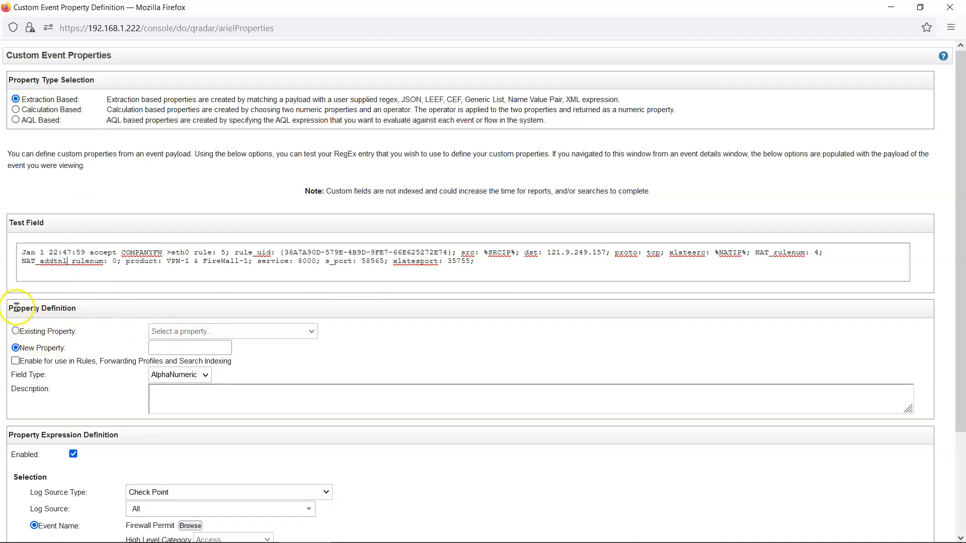
{"action": "left_click", "coordinate": [16, 331]}
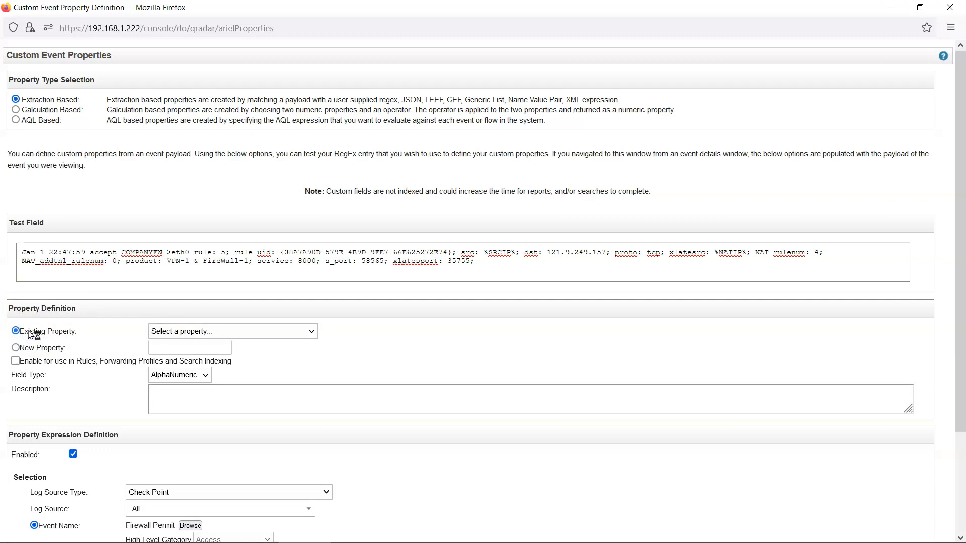
{"action": "left_click", "coordinate": [195, 331]}
{"action": "left_click", "coordinate": [194, 331]}
{"action": "left_click", "coordinate": [46, 352]}
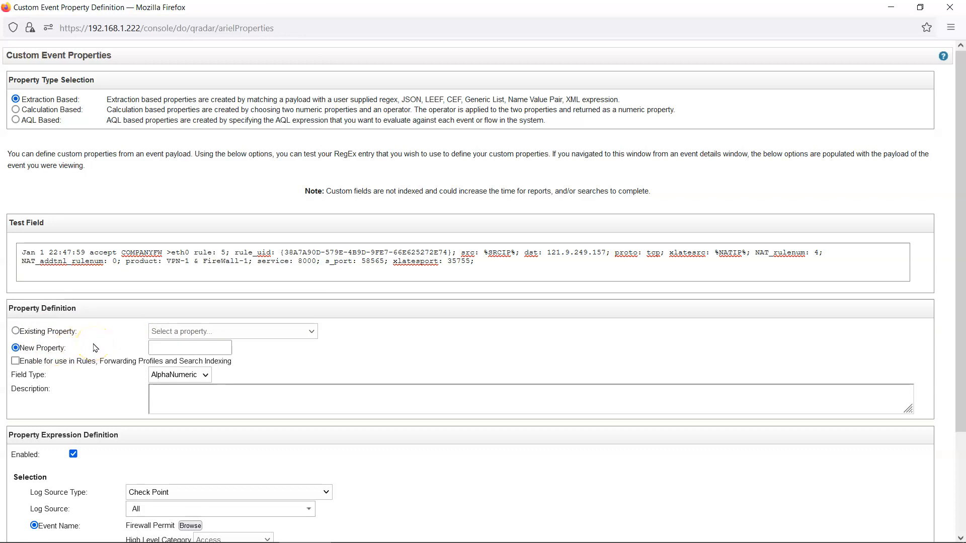
Name the new property xSrcPort and enable it for use in rules, forwarding profiles and search indexing.
{"action": "left_click", "coordinate": [178, 348]}
{"action": "type", "text": "xSrcPort"}
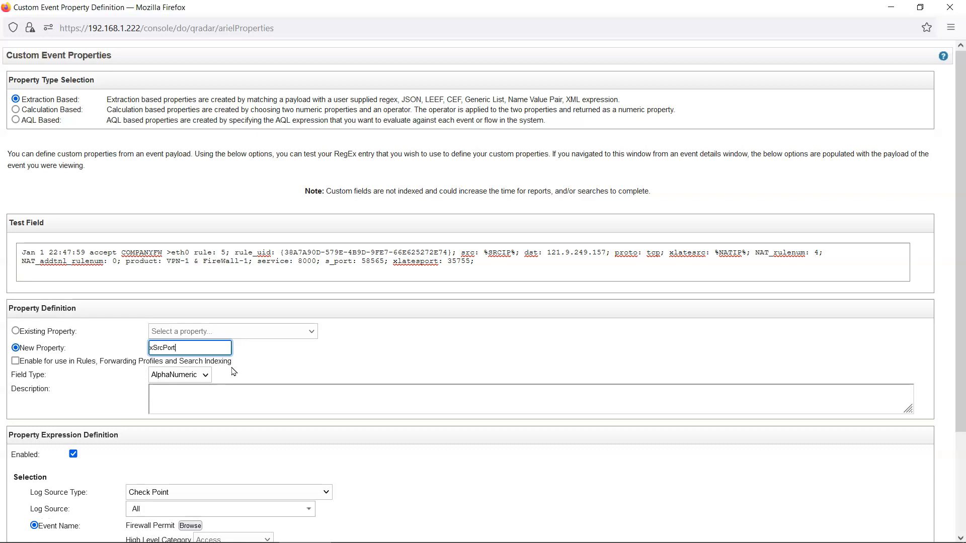
{"action": "left_click", "coordinate": [16, 362]}
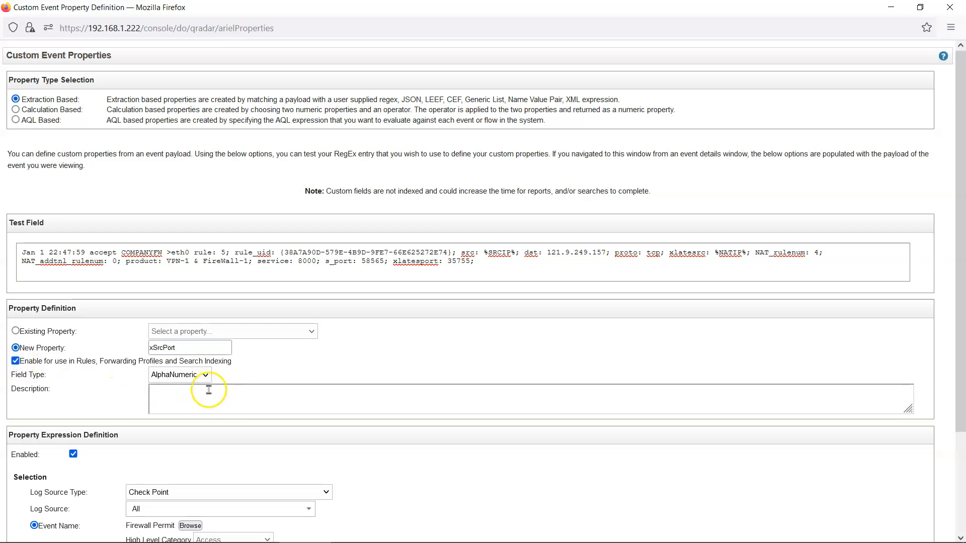
Set the xSrcPort field type to Numeric and highlight the xlatesport value in the test payload.
{"action": "left_click", "coordinate": [183, 376]}
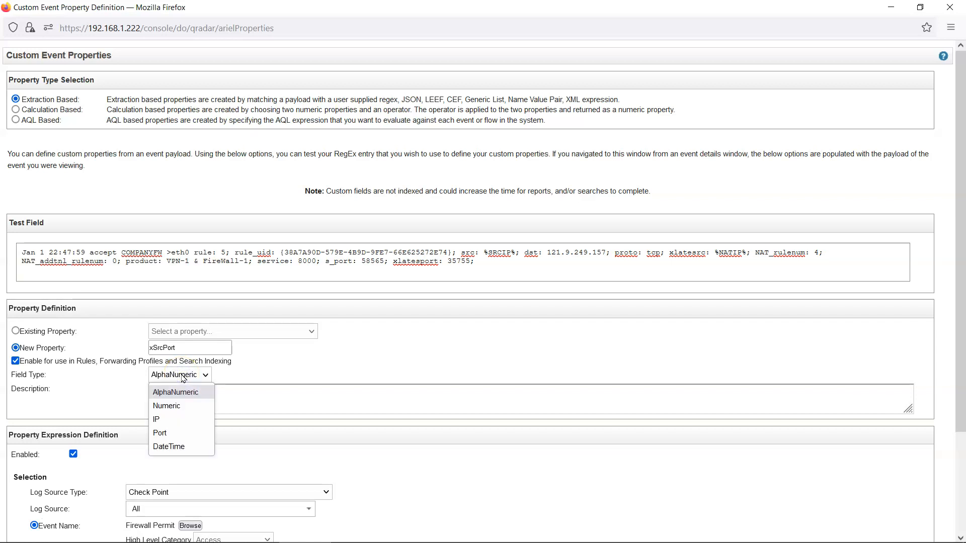
{"action": "left_click", "coordinate": [183, 376]}
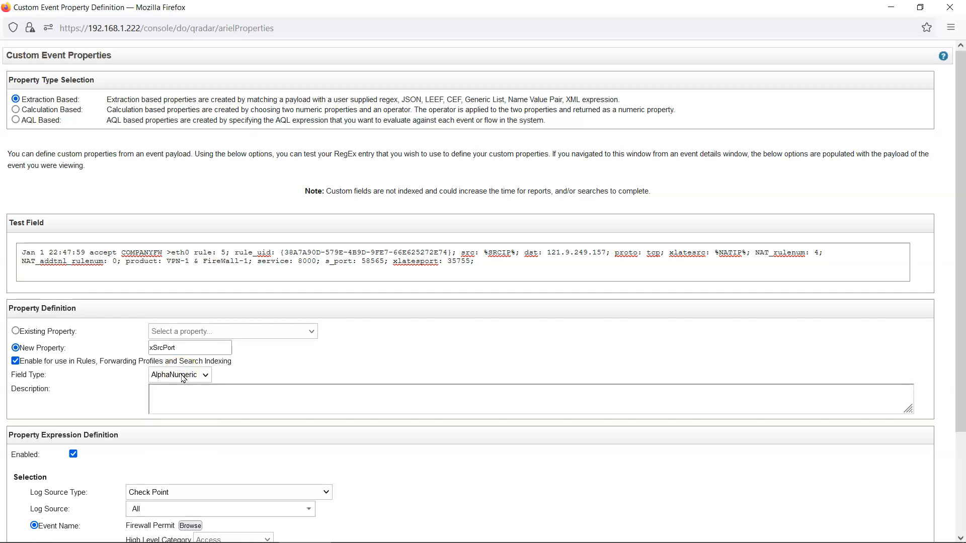
{"action": "left_click", "coordinate": [183, 377]}
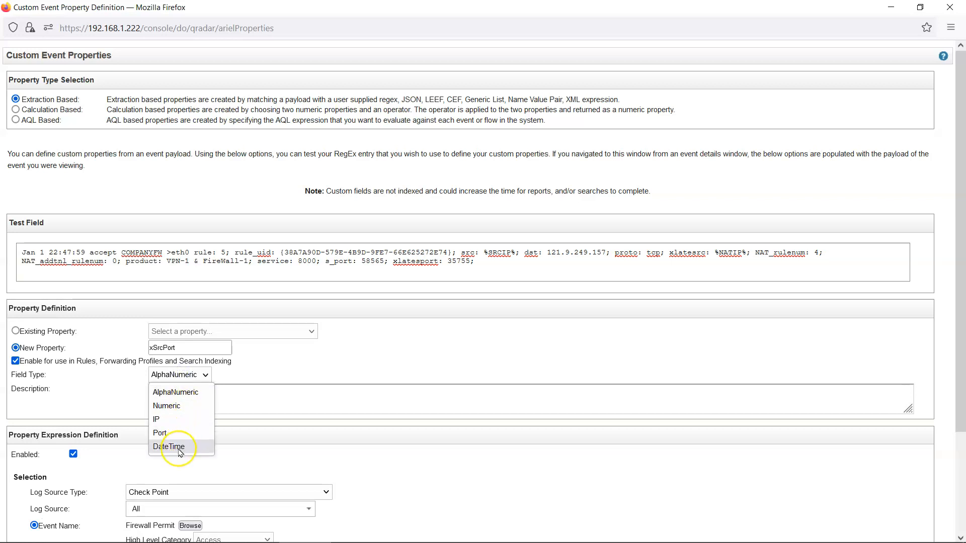
{"action": "left_click", "coordinate": [187, 412]}
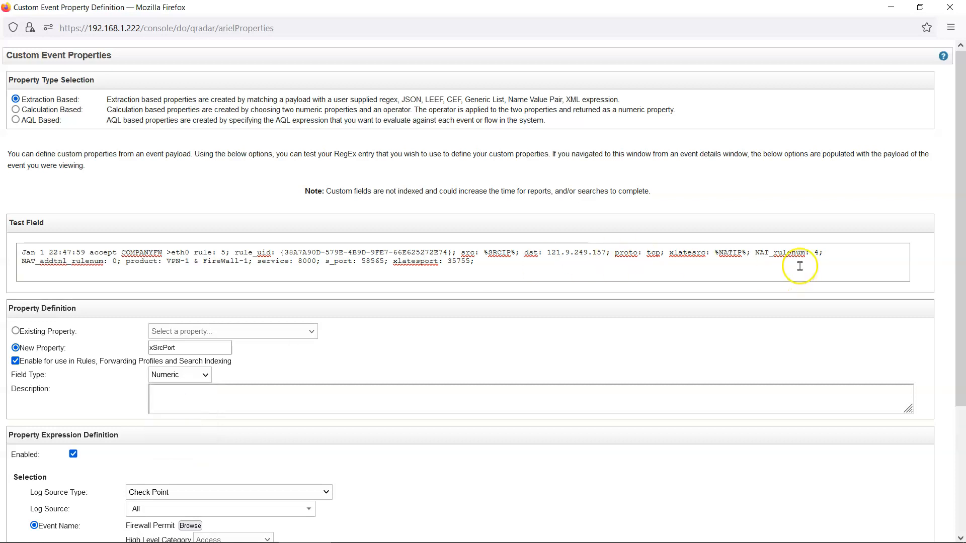
{"action": "double_click", "coordinate": [459, 261]}
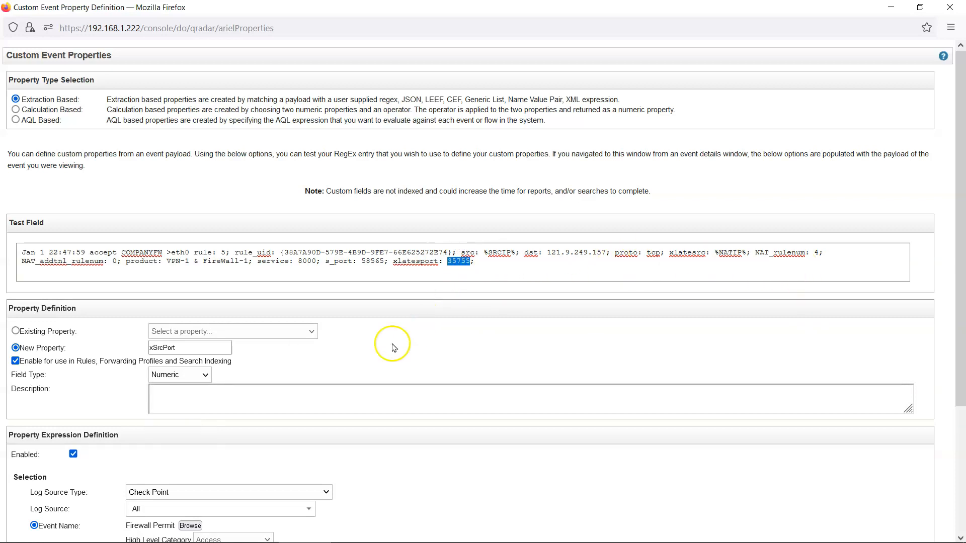
Check the log source in the event details' Additional Information section and return to the property definition window.
{"action": "scroll", "coordinate": [322, 420], "scroll_direction": "down", "scroll_amount": 1}
{"action": "scroll", "coordinate": [321, 419], "scroll_direction": "down", "scroll_amount": 1}
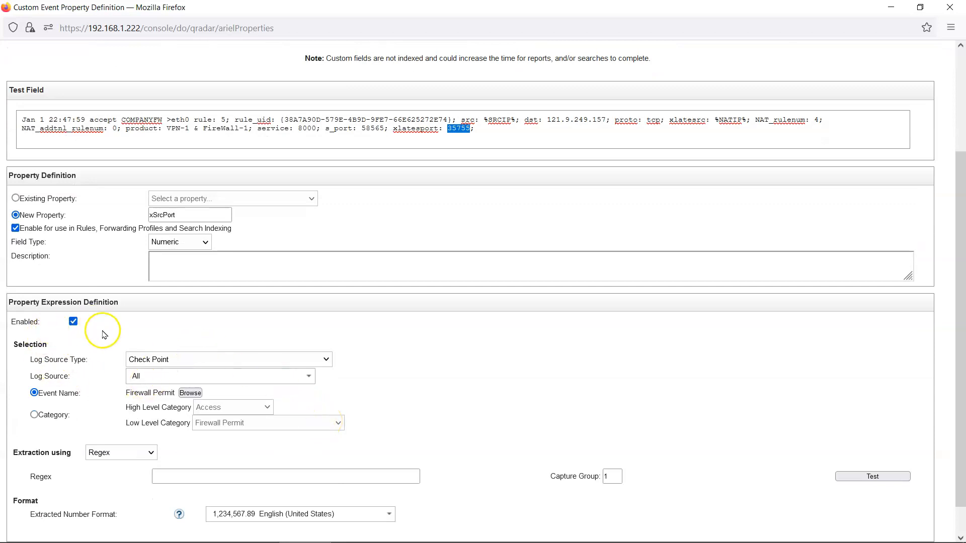
{"action": "scroll", "coordinate": [112, 366], "scroll_direction": "down", "scroll_amount": 1}
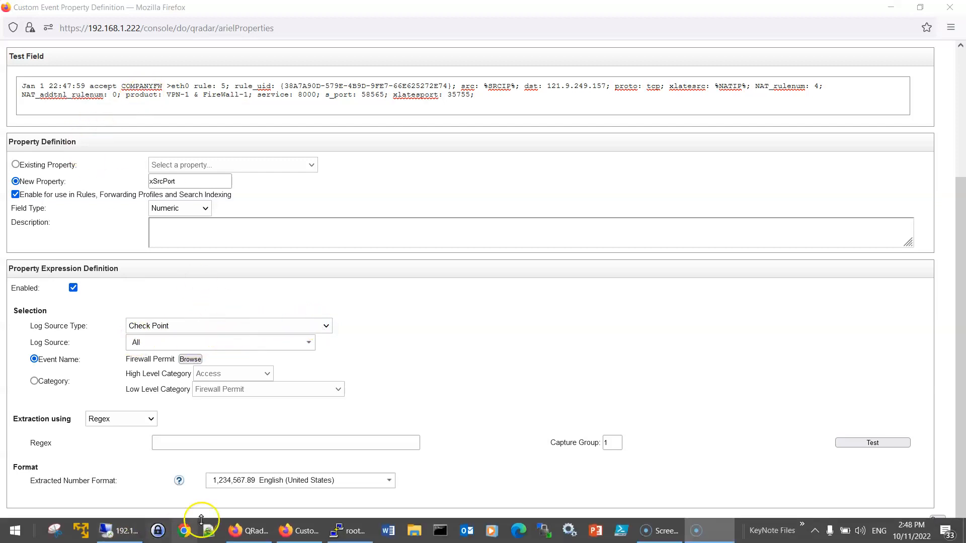
{"action": "left_click", "coordinate": [255, 531]}
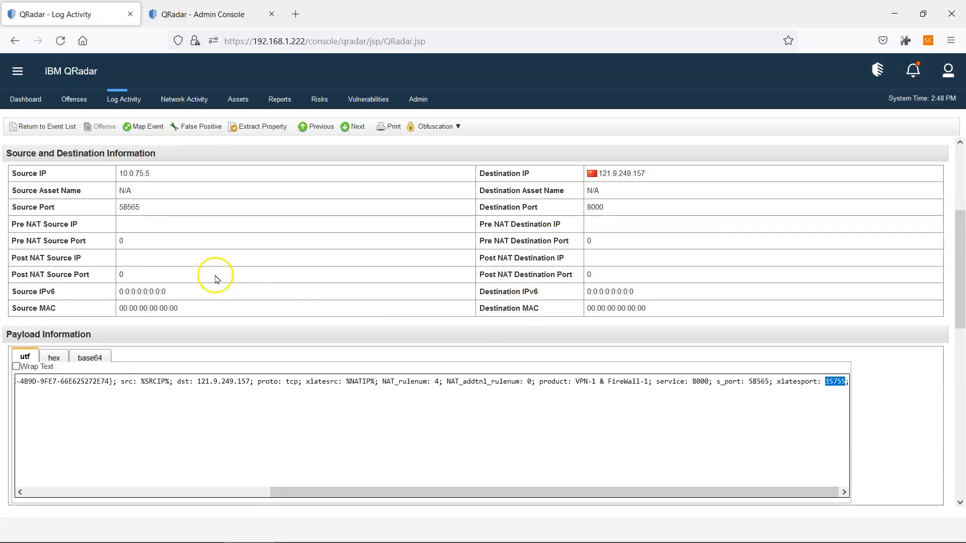
{"action": "left_click_drag", "start_coordinate": [960, 270], "coordinate": [961, 383]}
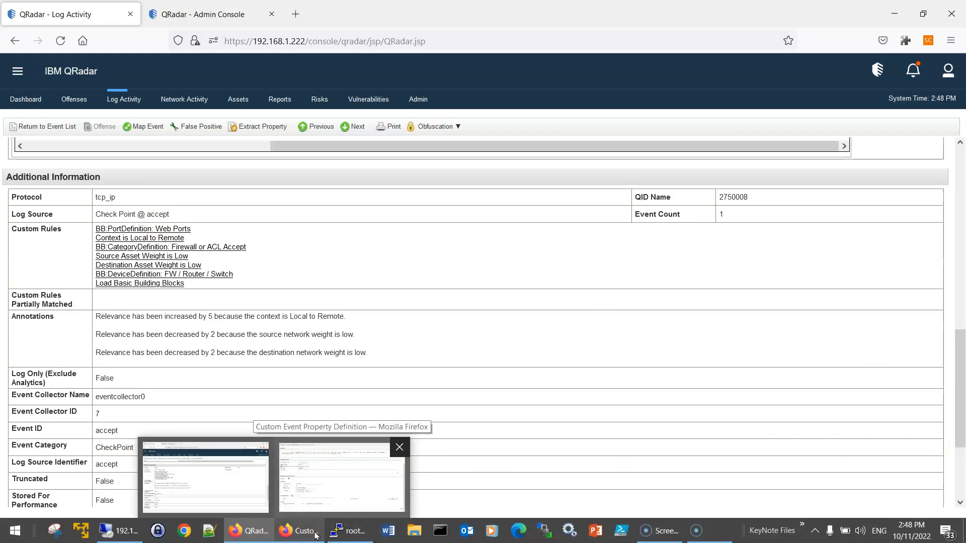
{"action": "left_click", "coordinate": [315, 534]}
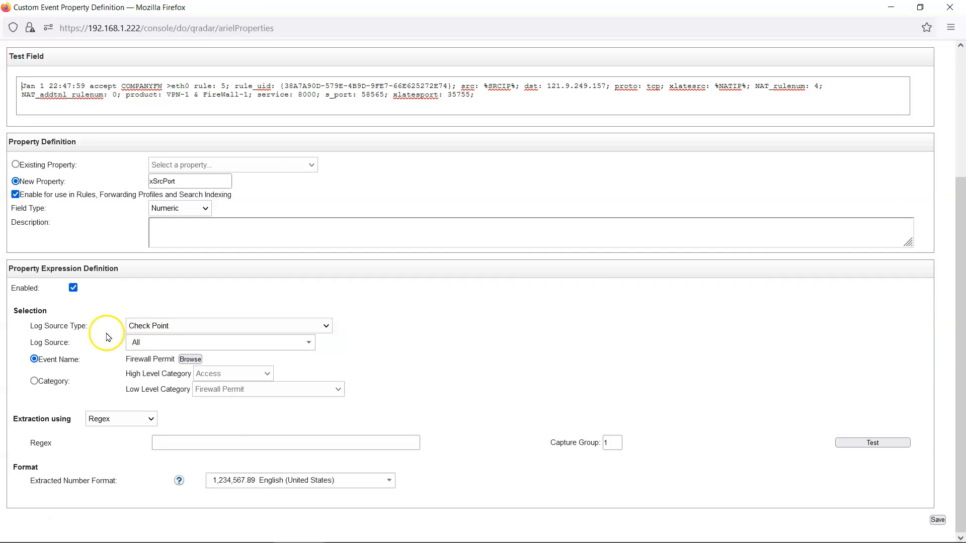
Review the available log sources and log source types, leaving All and Check Point selected.
{"action": "left_click", "coordinate": [280, 343]}
{"action": "left_click", "coordinate": [309, 342]}
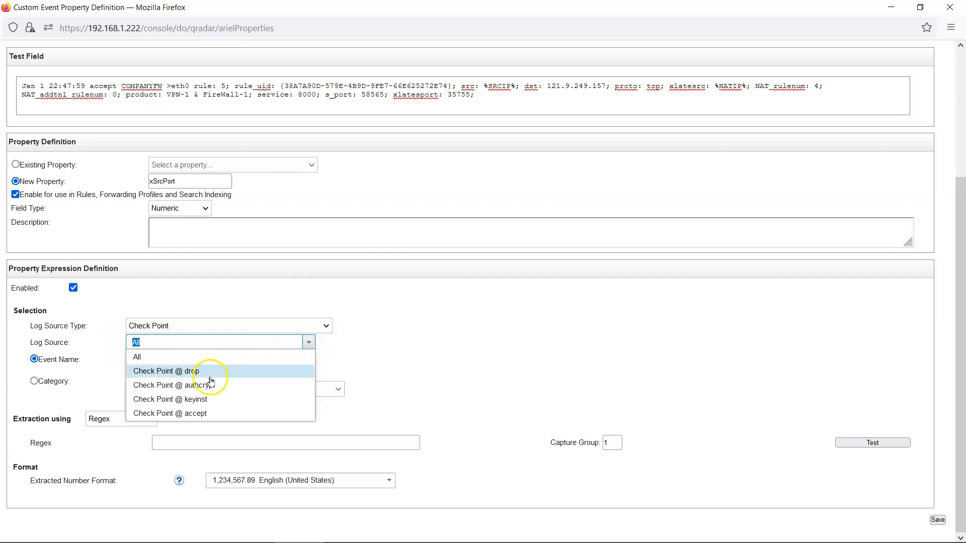
{"action": "left_click", "coordinate": [392, 349]}
{"action": "left_click", "coordinate": [326, 326]}
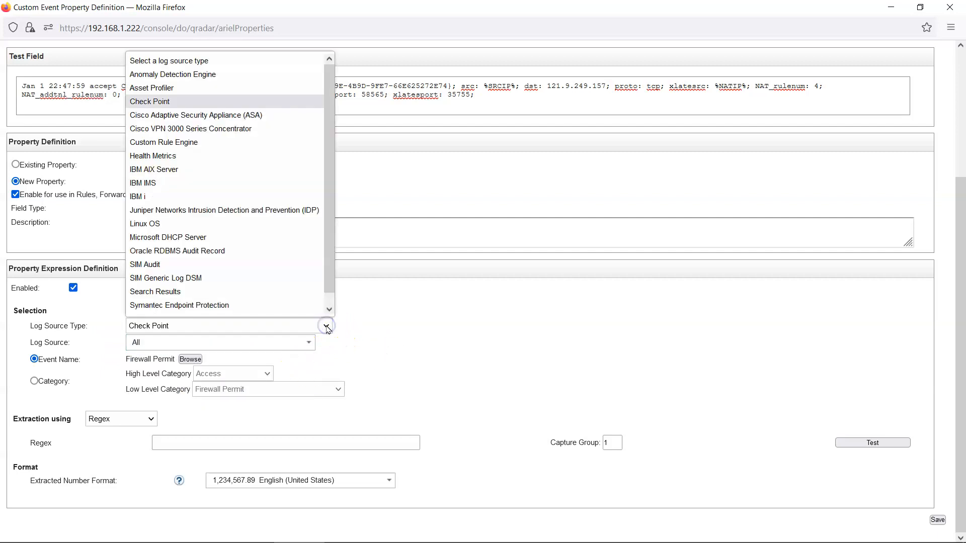
{"action": "left_click", "coordinate": [326, 327]}
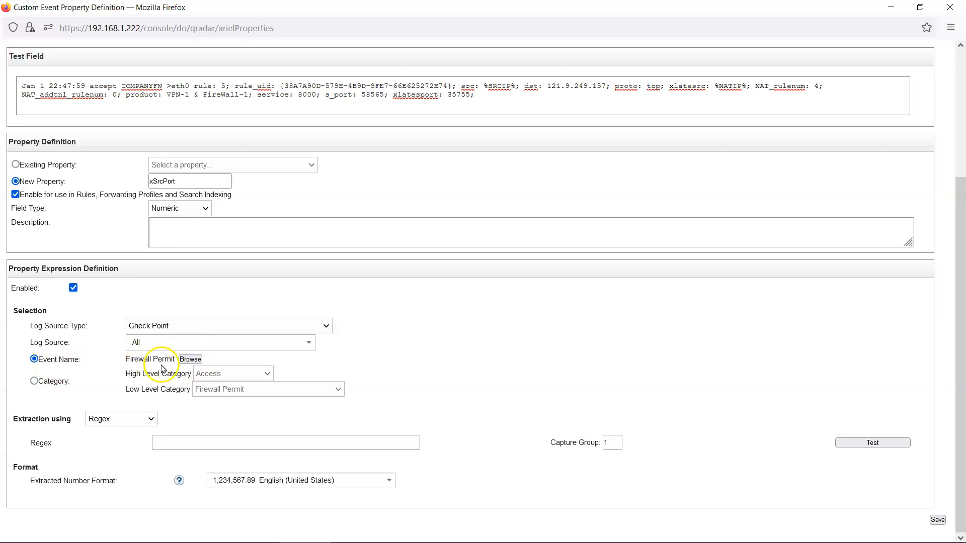
Examine the high and low level category options of the Category selection and return to Event Name.
{"action": "left_click", "coordinate": [36, 383]}
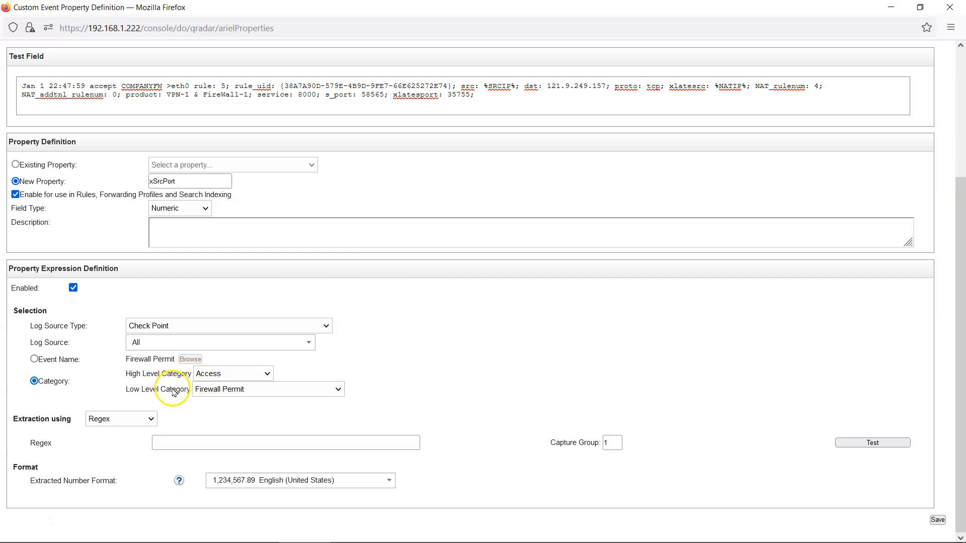
{"action": "left_click", "coordinate": [268, 373]}
{"action": "left_click", "coordinate": [267, 373]}
{"action": "left_click", "coordinate": [337, 389]}
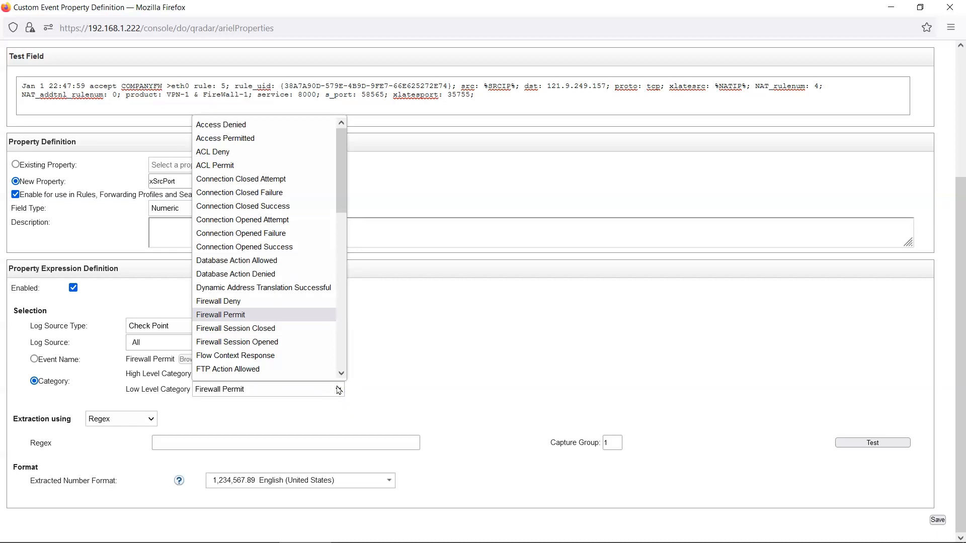
{"action": "left_click", "coordinate": [338, 390]}
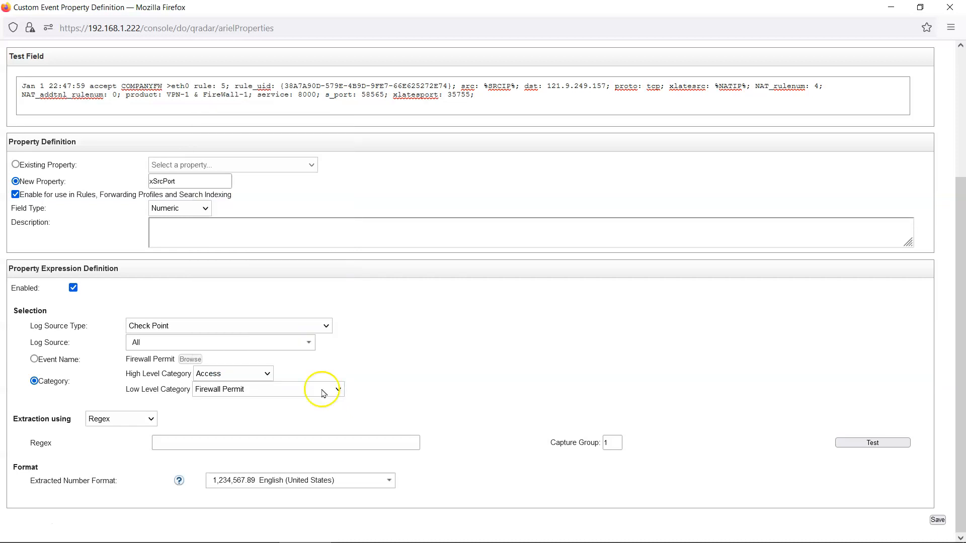
{"action": "left_click", "coordinate": [50, 362]}
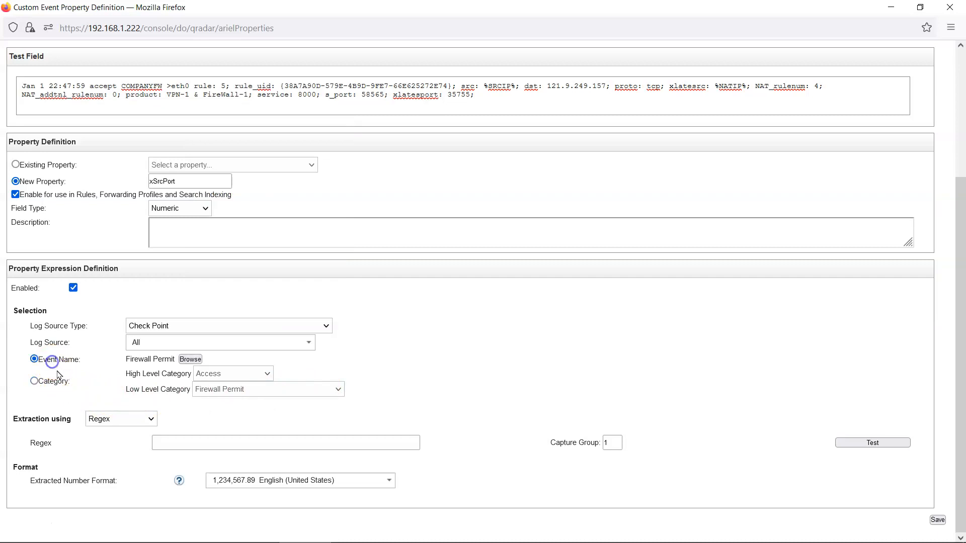
Compare the Event Name and Category selections, including the low level category choices, finishing with Event Name selected.
{"action": "left_click", "coordinate": [60, 384]}
{"action": "left_click", "coordinate": [68, 361]}
{"action": "left_click", "coordinate": [66, 365]}
{"action": "left_click", "coordinate": [48, 382]}
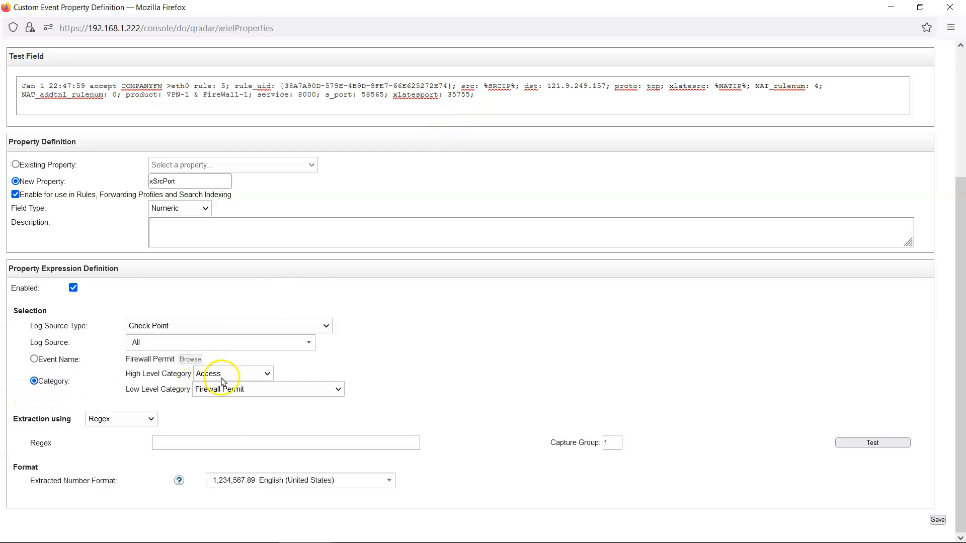
{"action": "left_click", "coordinate": [240, 390]}
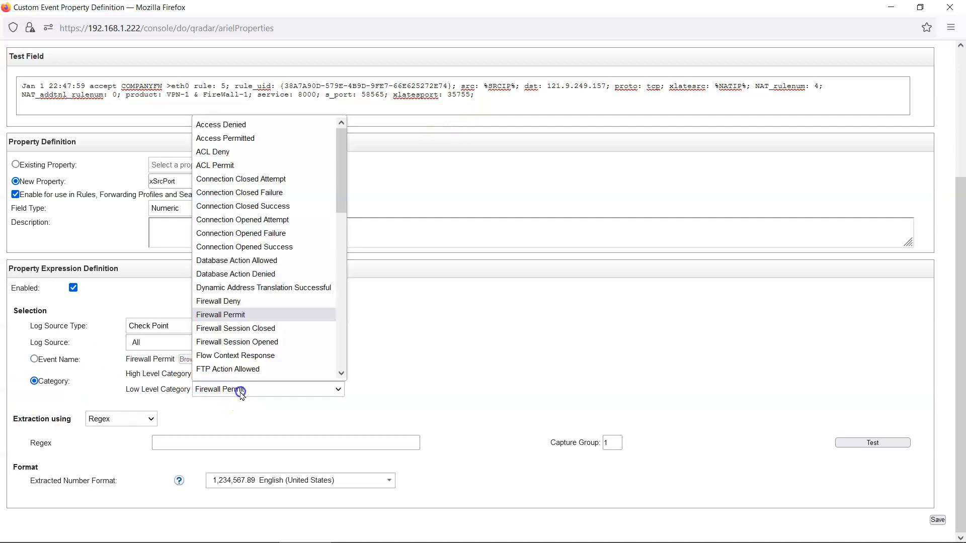
{"action": "left_click_drag", "start_coordinate": [336, 161], "coordinate": [354, 132]}
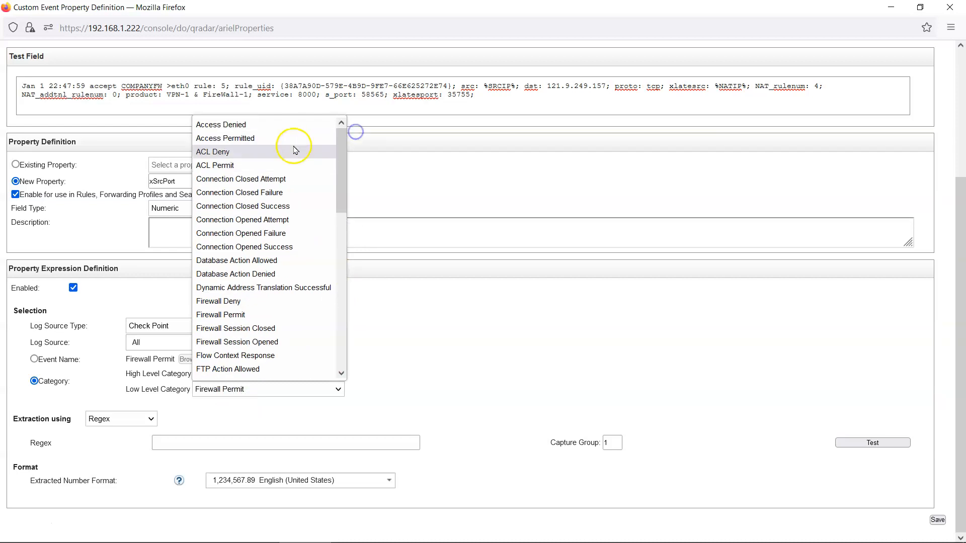
{"action": "left_click", "coordinate": [389, 351]}
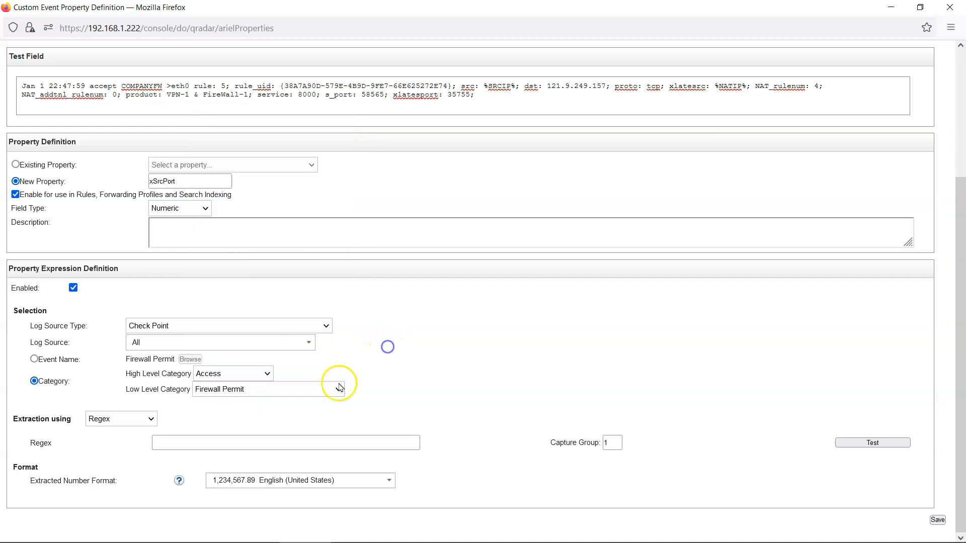
{"action": "left_click", "coordinate": [62, 361]}
{"action": "left_click", "coordinate": [190, 360]}
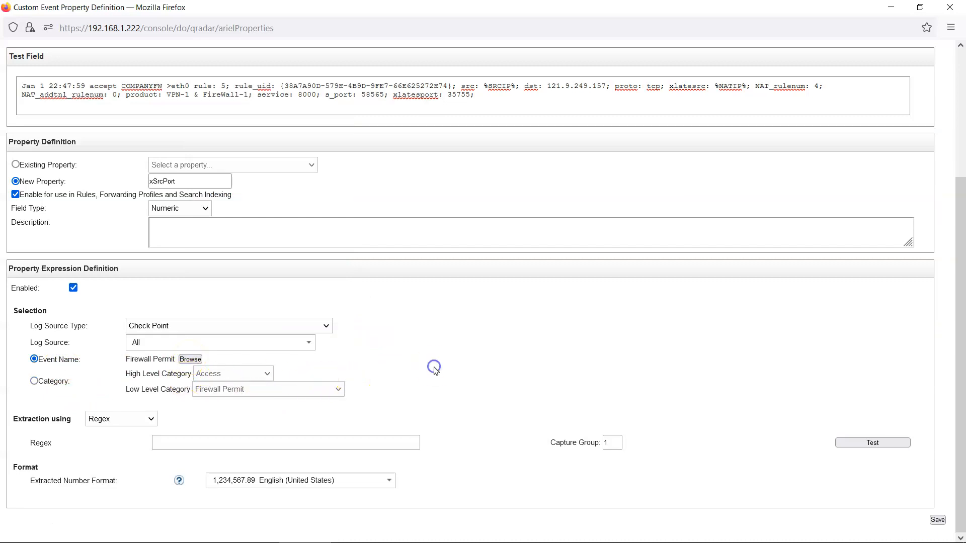
Review the extraction methods, trying CEF Key and finishing with Regex selected.
{"action": "left_click", "coordinate": [133, 423]}
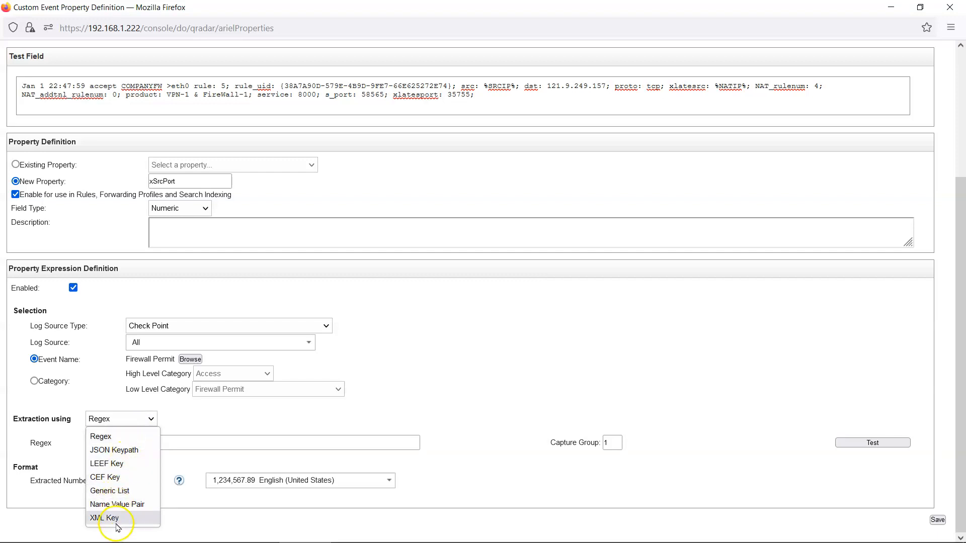
{"action": "left_click", "coordinate": [120, 490]}
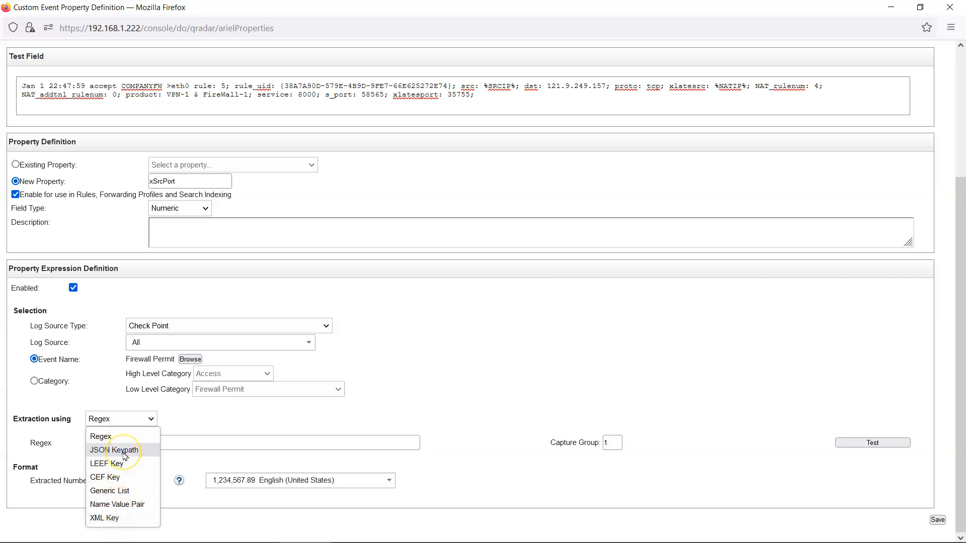
{"action": "left_click", "coordinate": [121, 480]}
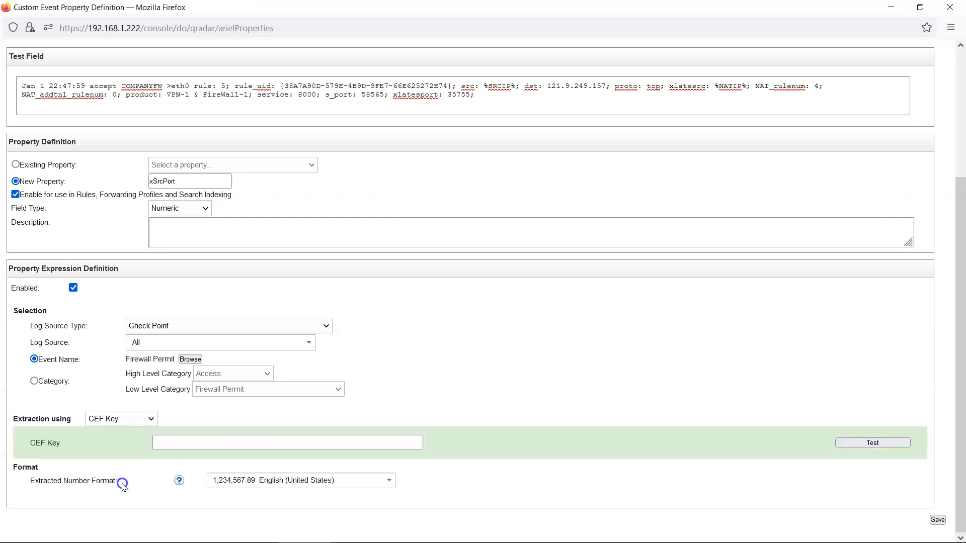
{"action": "left_click", "coordinate": [122, 420]}
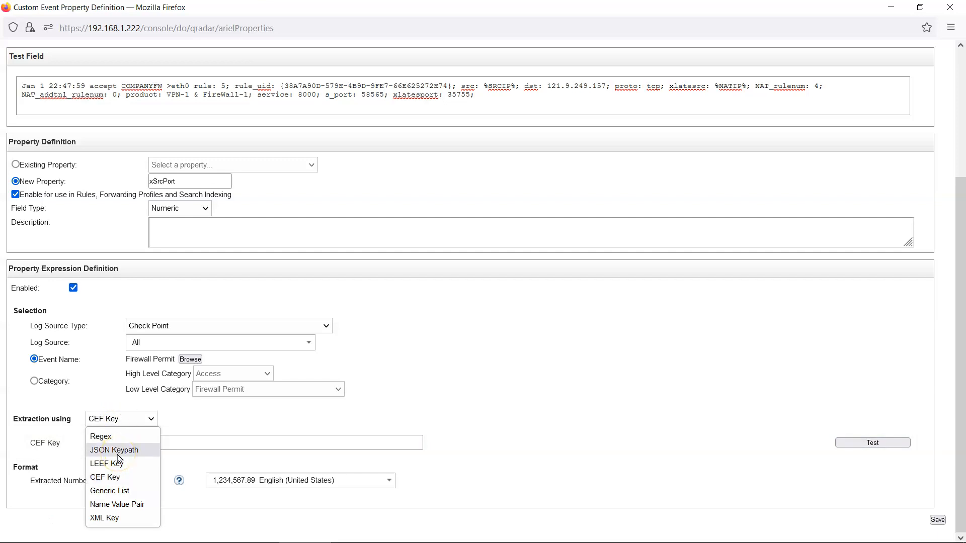
{"action": "left_click", "coordinate": [121, 443]}
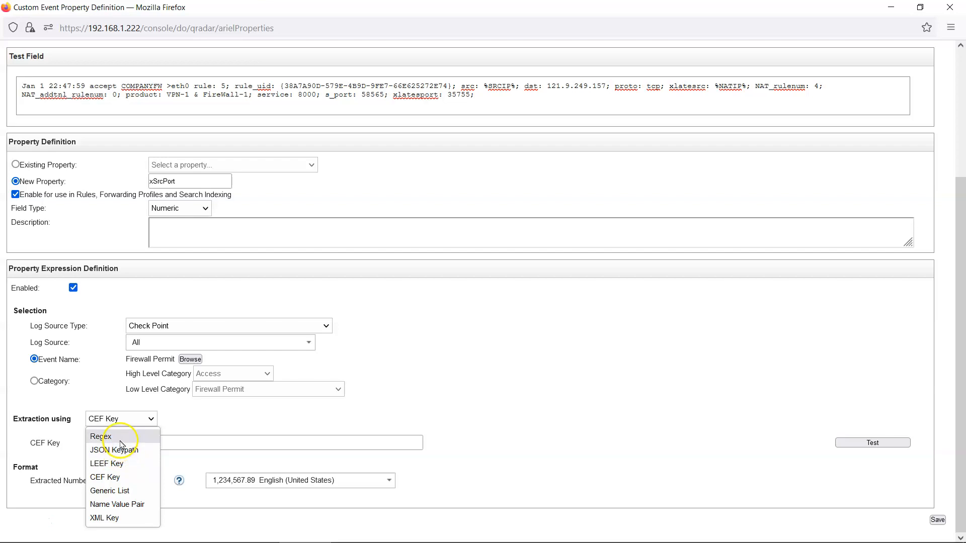
{"action": "left_click", "coordinate": [120, 439]}
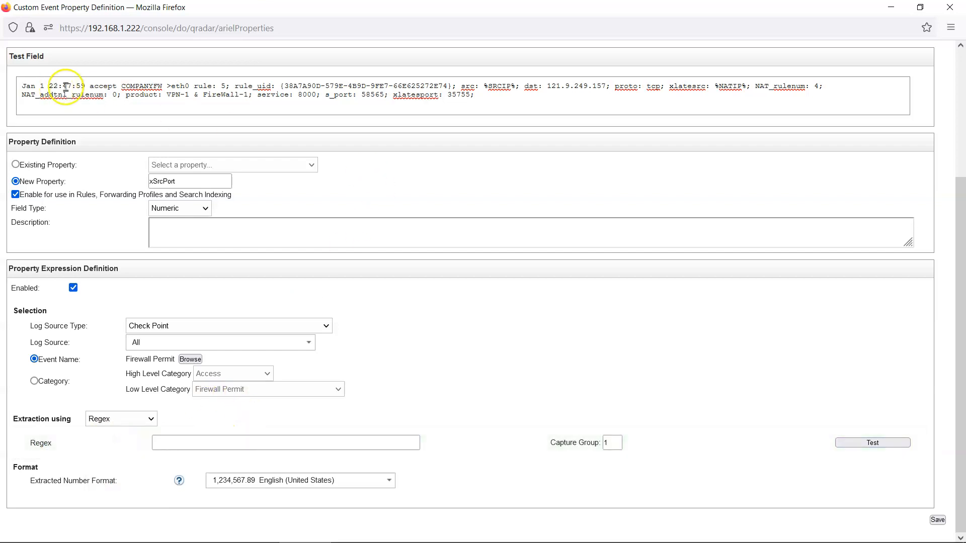
Open a blank Notepad document and write the regex pattern .* on its first line.
{"action": "left_click", "coordinate": [203, 437]}
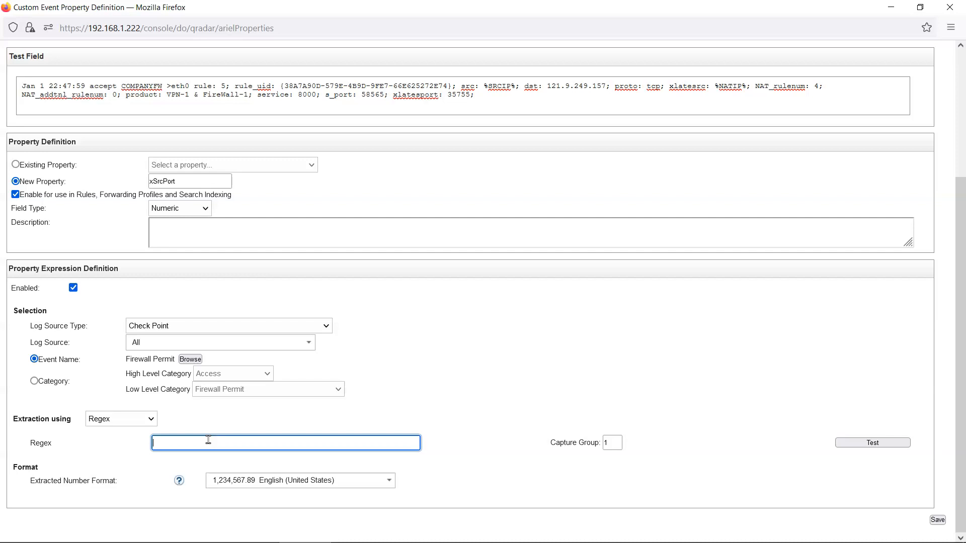
{"action": "key", "text": "super"}
{"action": "type", "text": "n"}
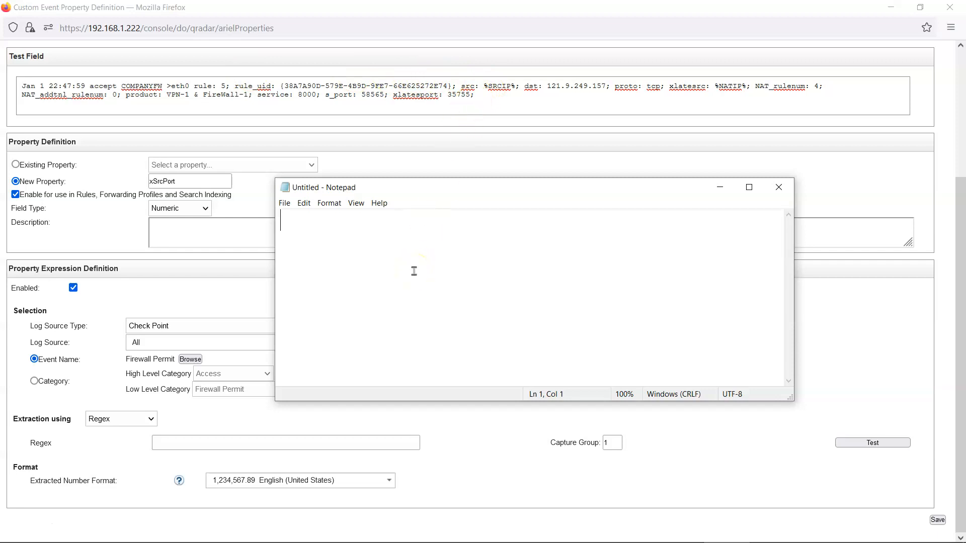
{"action": "type", "text": "•"}
{"action": "type", "text": "*"}
{"action": "key", "text": "BackSpace"}
{"action": "type", "text": "+"}
{"action": "key", "text": "BackSpace"}
{"action": "type", "text": "*"}
{"action": "key", "text": "Return"}
{"action": "key", "text": "Return"}
Add the pattern .{3} on the third line and .+ on the second line.
{"action": "type", "text": ".{}"}
{"action": "key", "text": "Left"}
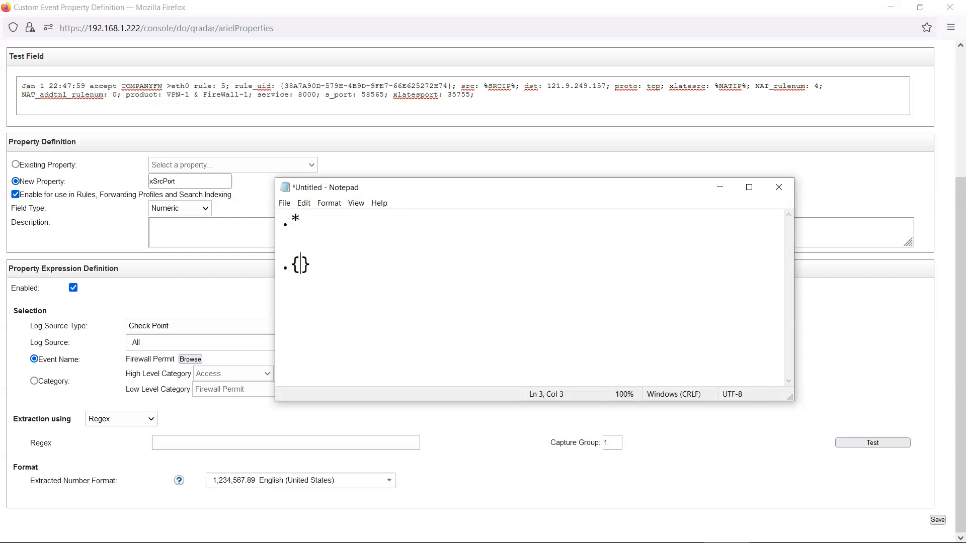
{"action": "type", "text": "3"}
{"action": "key", "text": "ctrl+Home"}
{"action": "key", "text": "Down"}
{"action": "type", "text": ".+"}
Add the pattern \d+ on a new line below .{3} and highlight its d.
{"action": "key", "text": "Up"}
{"action": "key", "text": "Down"}
{"action": "key", "text": "Down"}
{"action": "key", "text": "End"}
{"action": "key", "text": "Return"}
{"action": "type", "text": "\\d+"}
{"action": "key", "text": "Up"}
{"action": "key", "text": "Right"}
{"action": "key", "text": "shift+Right"}
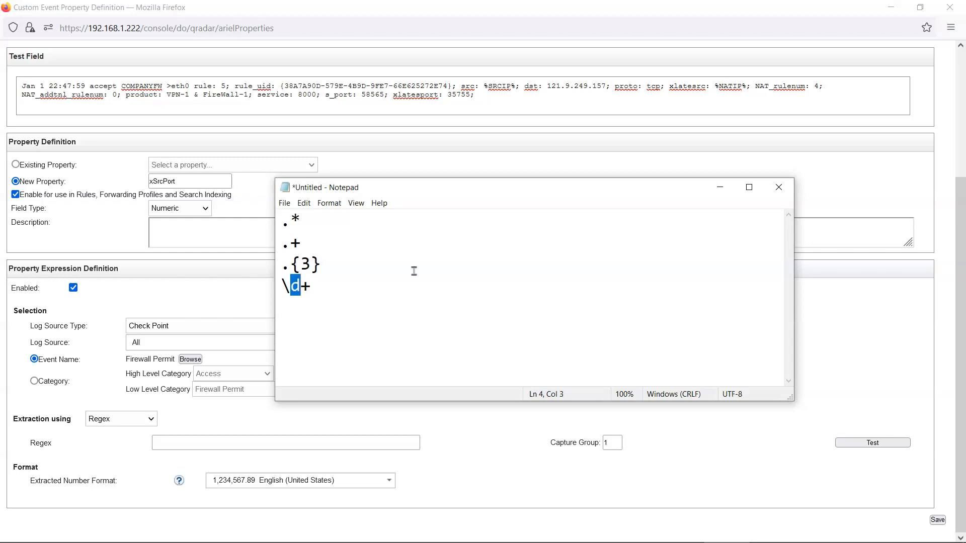
Highlight parts of the \d+ pattern, and add \s and \w on separate lines below it.
{"action": "key", "text": "Down"}
{"action": "type", "text": "d"}
{"action": "key", "text": "Up"}
{"action": "key", "text": "shift+Right"}
{"action": "key", "text": "shift+Right"}
{"action": "key", "text": "Left"}
{"action": "key", "text": "shift+Right"}
{"action": "key", "text": "shift+Right"}
{"action": "key", "text": "Down"}
{"action": "key", "text": "BackSpace"}
{"action": "type", "text": "\\s"}
{"action": "key", "text": "Return"}
{"action": "type", "text": "\\w"}
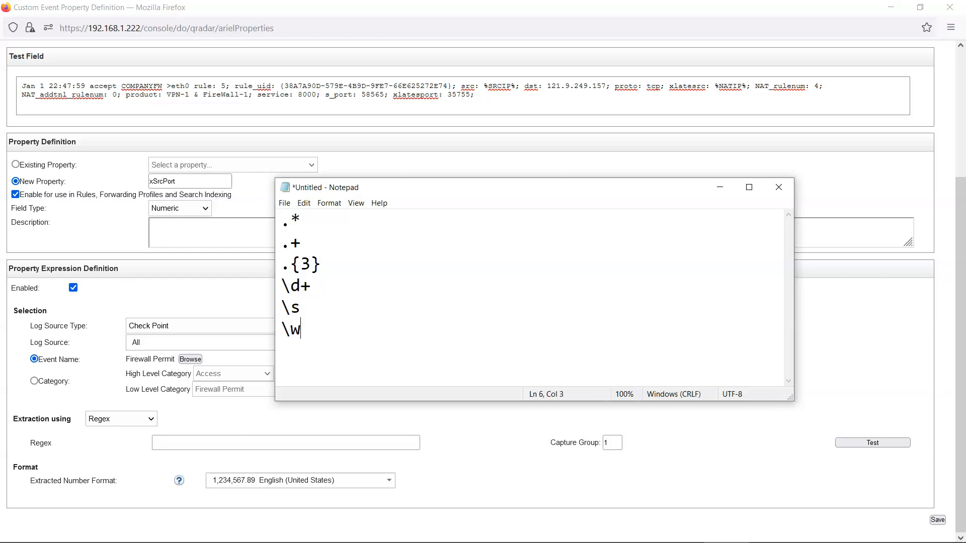
Add blank lines below the \w pattern and make the Notepad window taller.
{"action": "key", "text": "Return"}
{"action": "left_click", "coordinate": [330, 320]}
{"action": "key", "text": "Return"}
{"action": "key", "text": "Return"}
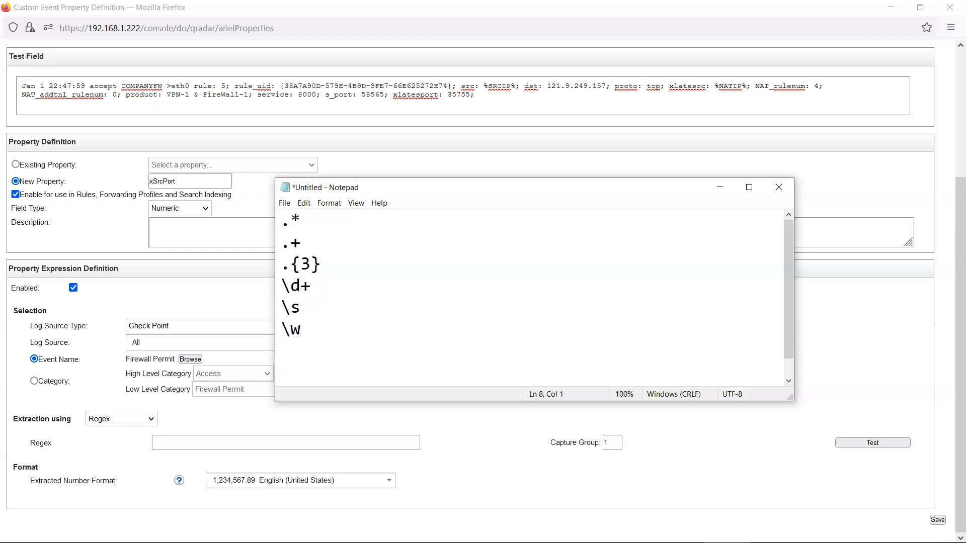
{"action": "left_click_drag", "start_coordinate": [414, 177], "coordinate": [416, 118]}
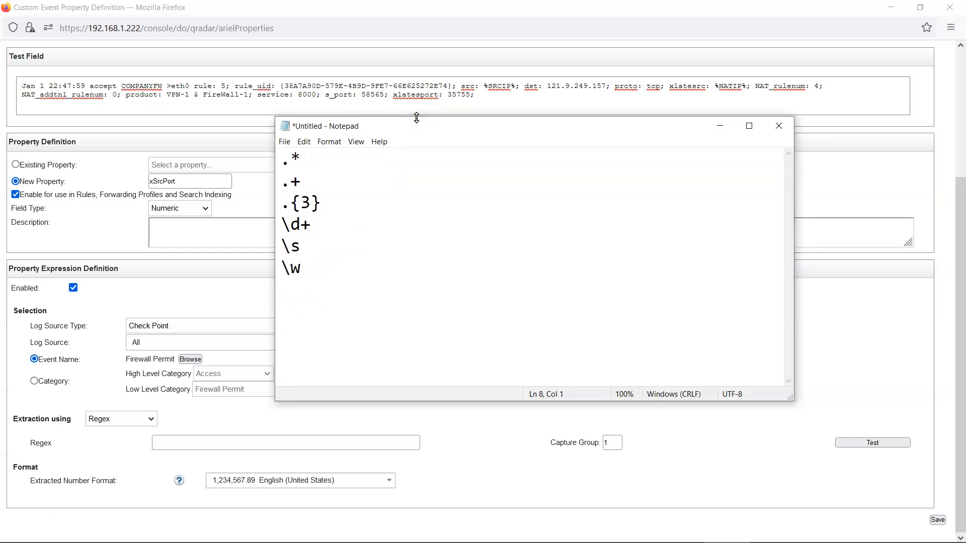
Write the expression xlatesport:\s\d+; on its own line below the basic regex patterns in the notes.
{"action": "left_click_drag", "start_coordinate": [304, 272], "coordinate": [264, 157]}
{"action": "left_click", "coordinate": [307, 310]}
{"action": "type", "text": "xlatesport"}
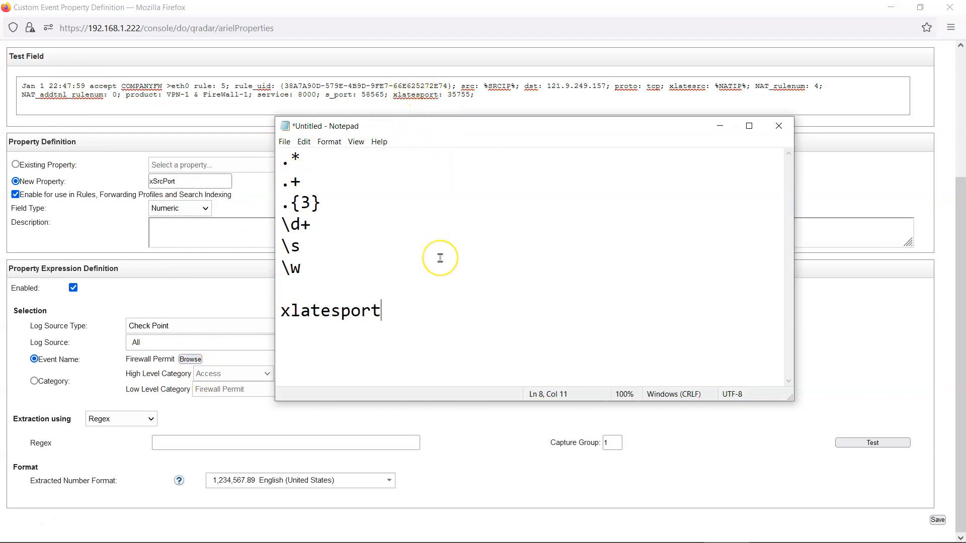
{"action": "type", "text": ":\\s\\d+"}
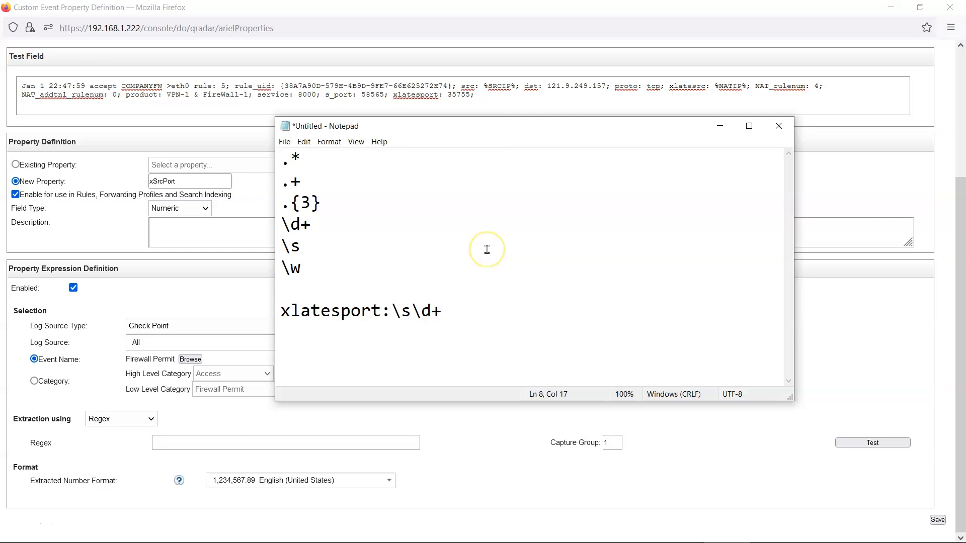
{"action": "type", "text": ";"}
Copy the expression xlatesport:\s\d+; from Notepad into the Regex field of the custom property form in Firefox.
{"action": "left_click_drag", "start_coordinate": [474, 317], "coordinate": [281, 312]}
{"action": "key", "text": "ctrl+c"}
{"action": "left_click", "coordinate": [231, 442]}
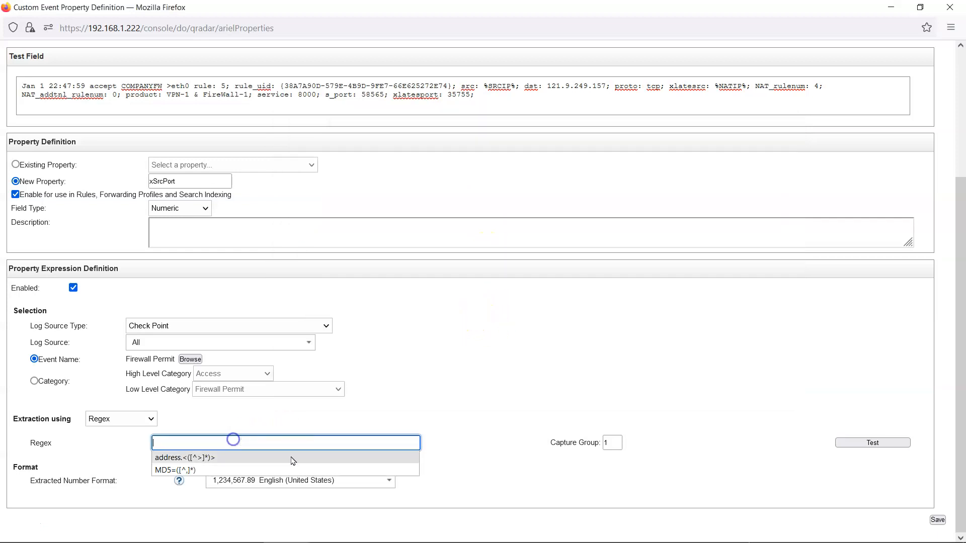
{"action": "key", "text": "ctrl+v"}
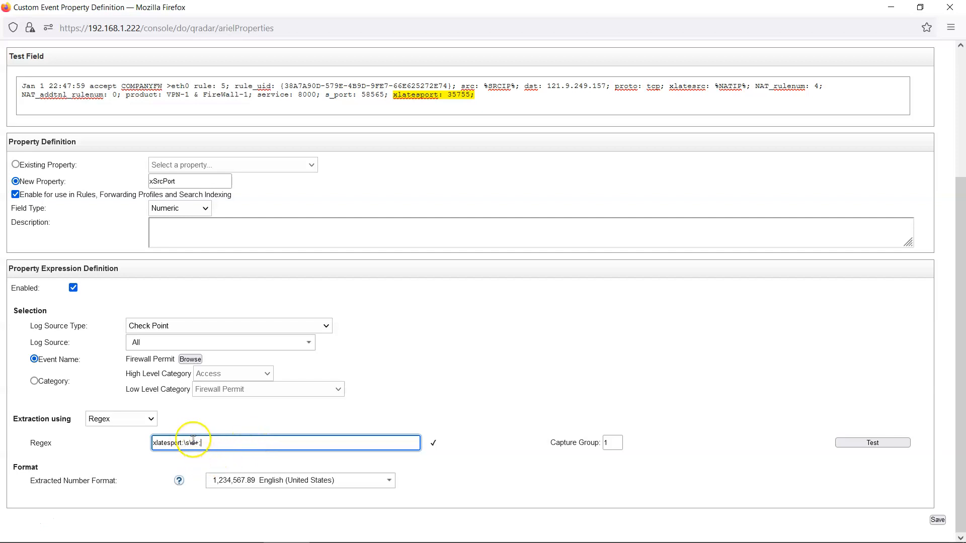
Switch to Notepad and enclose \d+ in parentheses so the expression reads xlatesport:\s(\d+);.
{"action": "key", "text": "alt+Tab"}
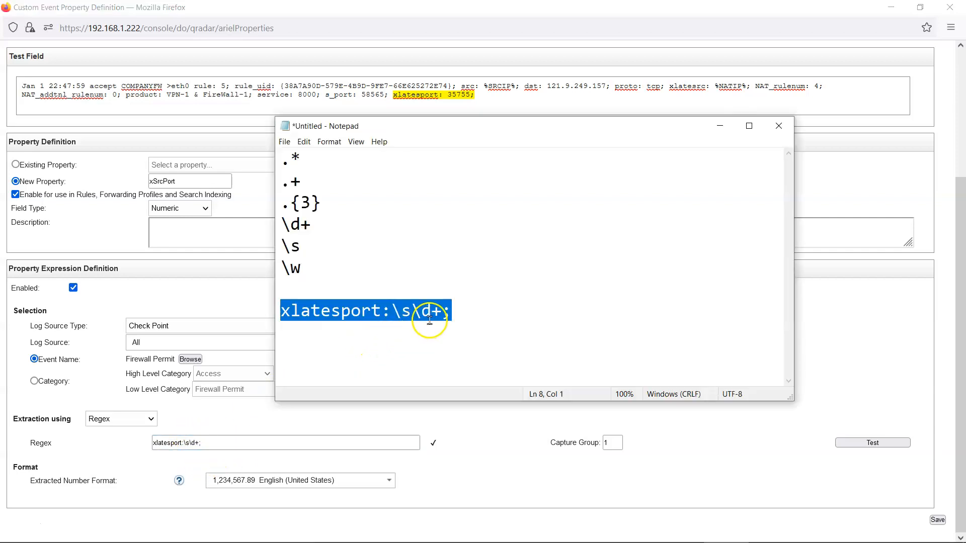
{"action": "left_click", "coordinate": [412, 308]}
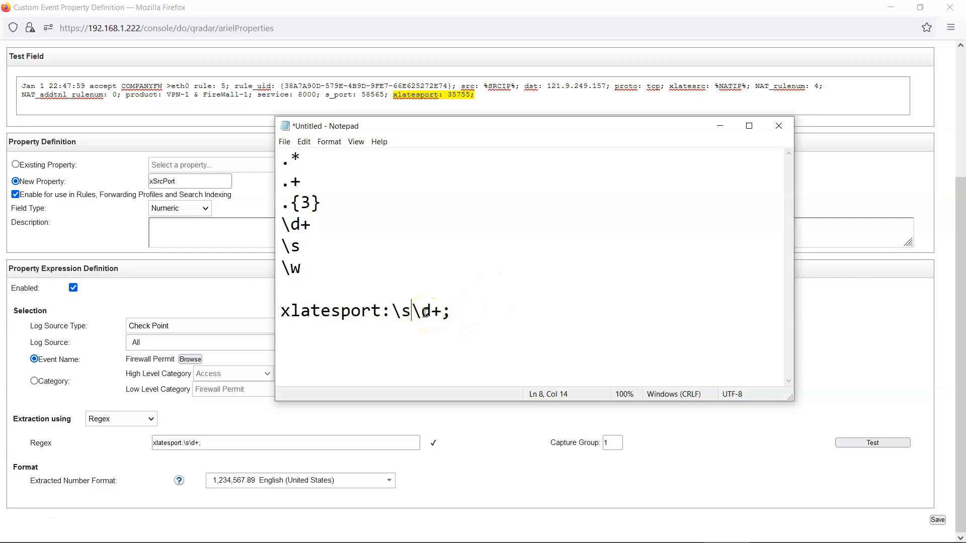
{"action": "type", "text": "(\\d+)"}
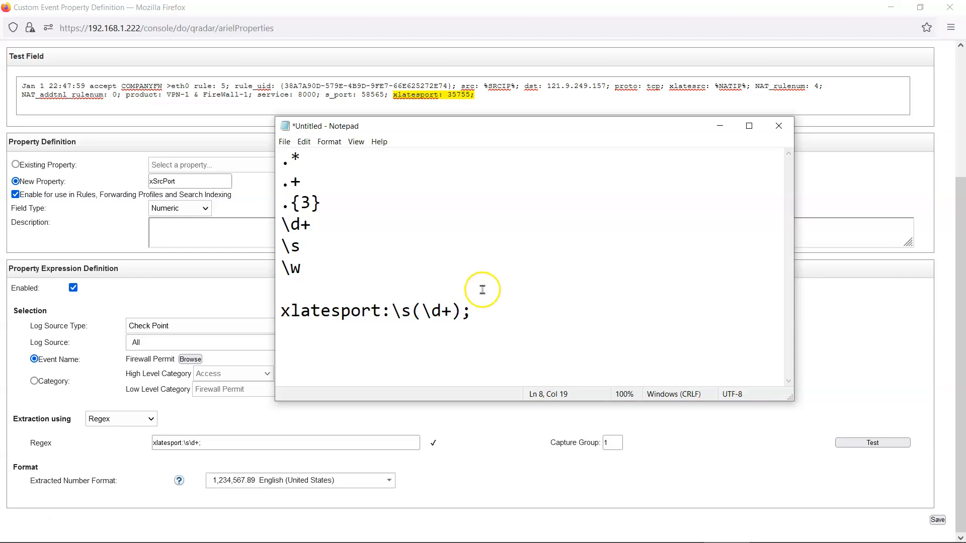
Replace the Regex field's content in Firefox with the expression xlatesport:\s(\d+); copied from Notepad.
{"action": "left_click_drag", "start_coordinate": [486, 307], "coordinate": [277, 312]}
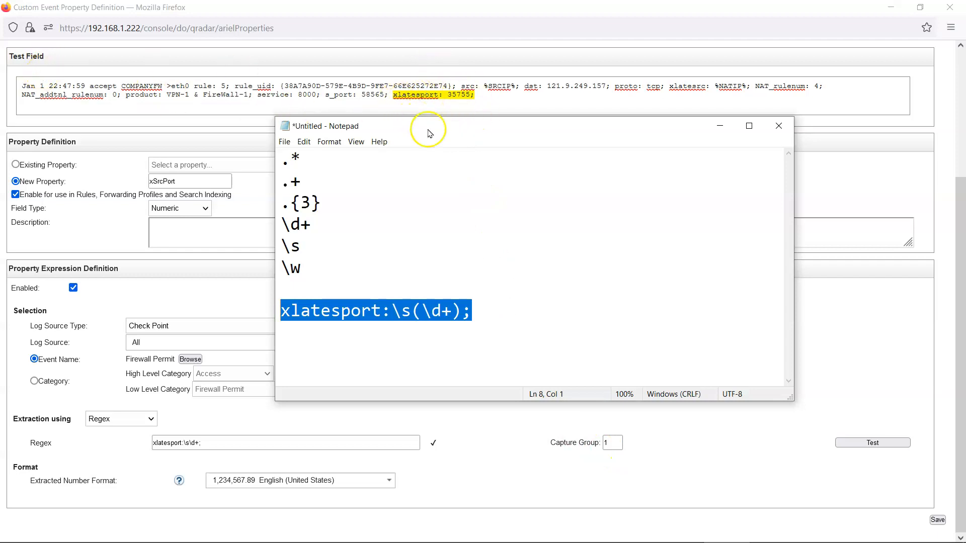
{"action": "left_click", "coordinate": [227, 443]}
{"action": "key", "text": "ctrl+a"}
{"action": "key", "text": "ctrl+v"}
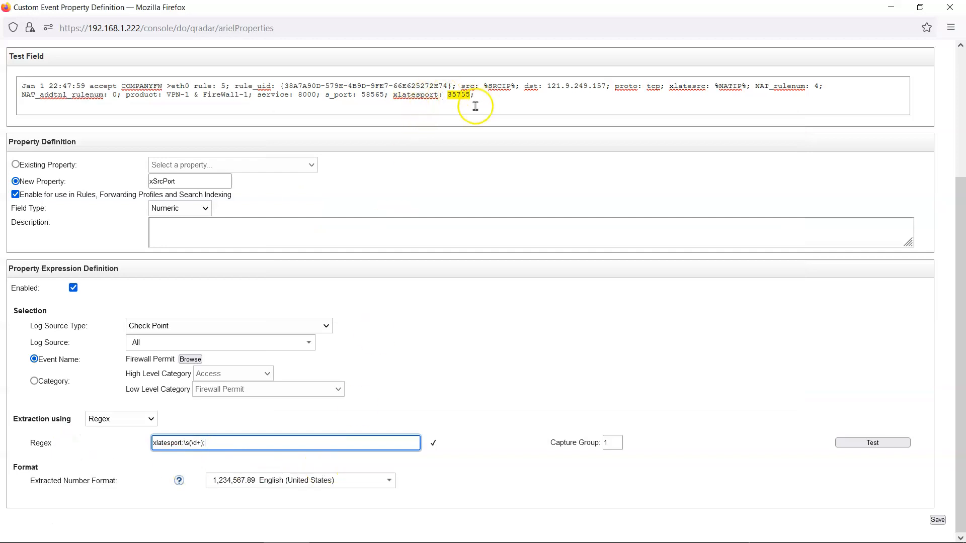
Return to Notepad and highlight the capture group (\d+) in the xlatesport expression.
{"action": "key", "text": "alt+Tab"}
{"action": "left_click", "coordinate": [458, 311]}
{"action": "left_click_drag", "start_coordinate": [413, 311], "coordinate": [461, 311]}
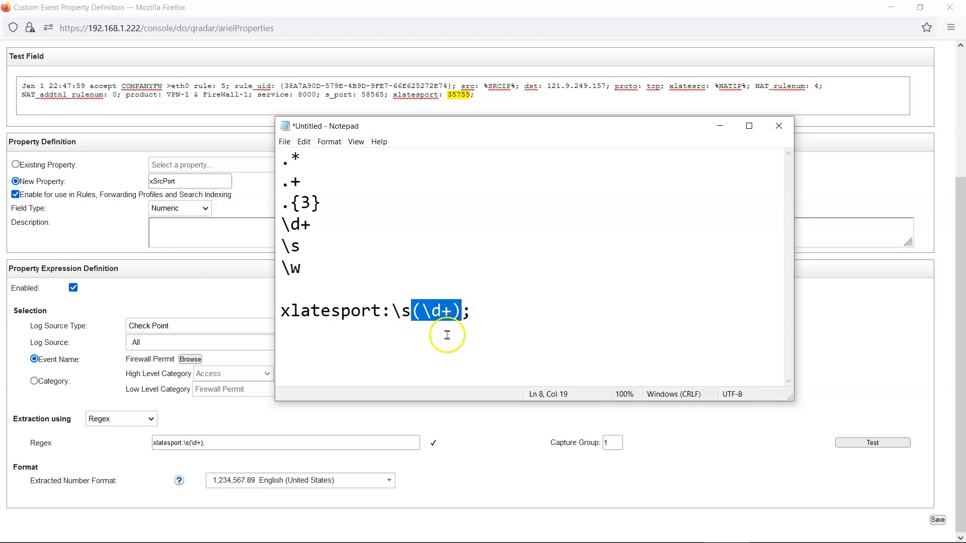
Duplicate the xlatesport: prefix two lines below the first expression to begin a second one.
{"action": "left_click", "coordinate": [481, 310]}
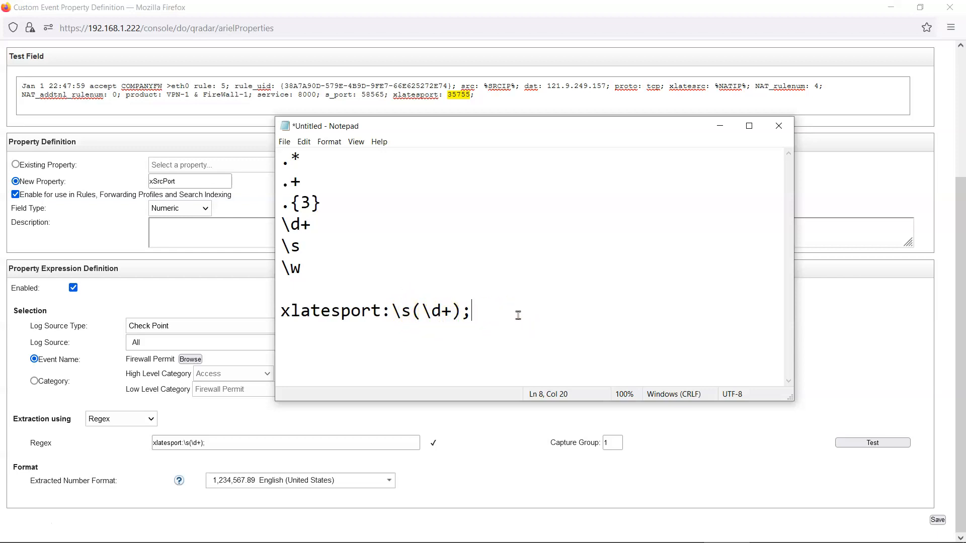
{"action": "key", "text": "Return"}
{"action": "key", "text": "Return"}
{"action": "double_click", "coordinate": [353, 311]}
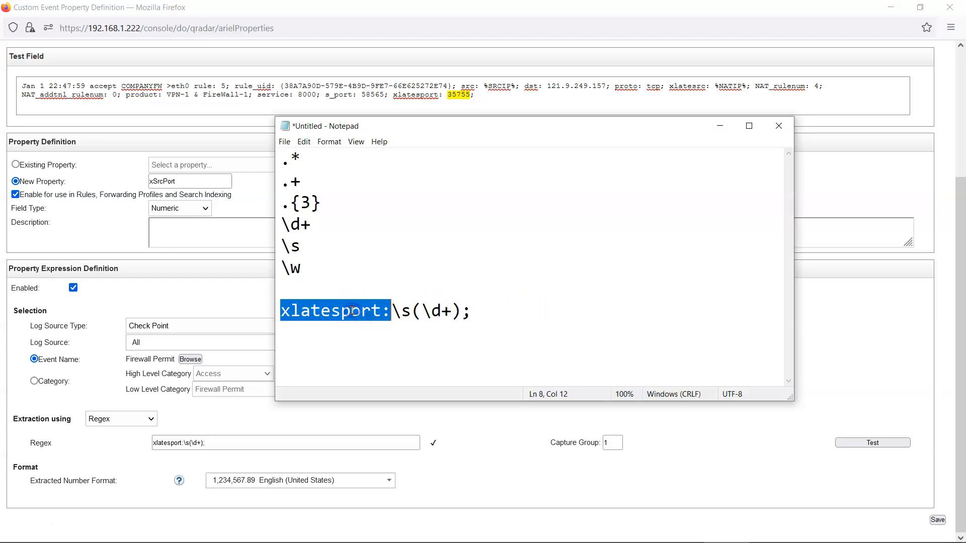
{"action": "key", "text": "ctrl+c"}
{"action": "left_click", "coordinate": [352, 346]}
{"action": "key", "text": "ctrl+v"}
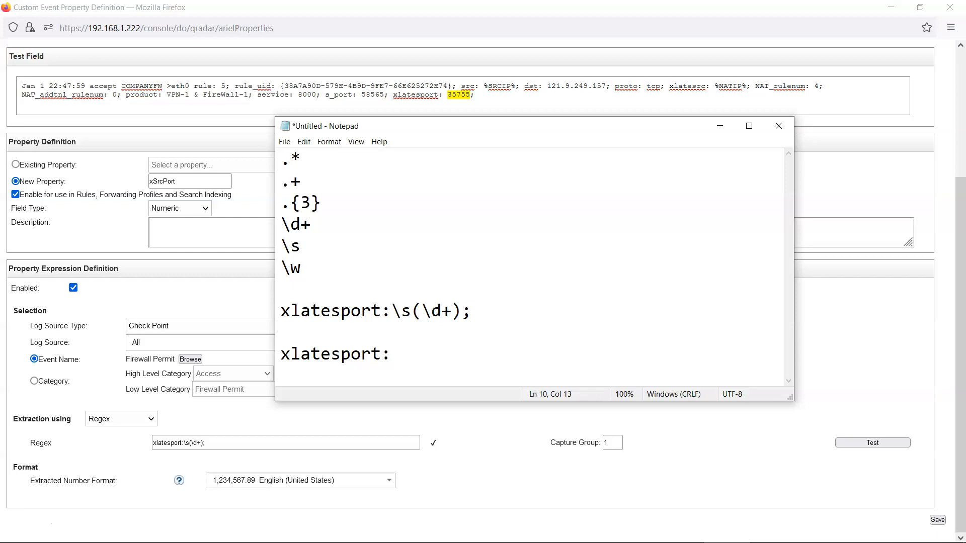
Add a capture group with an empty negated character class, ([^]), after the second xlatesport: prefix.
{"action": "left_click_drag", "start_coordinate": [402, 353], "coordinate": [280, 354]}
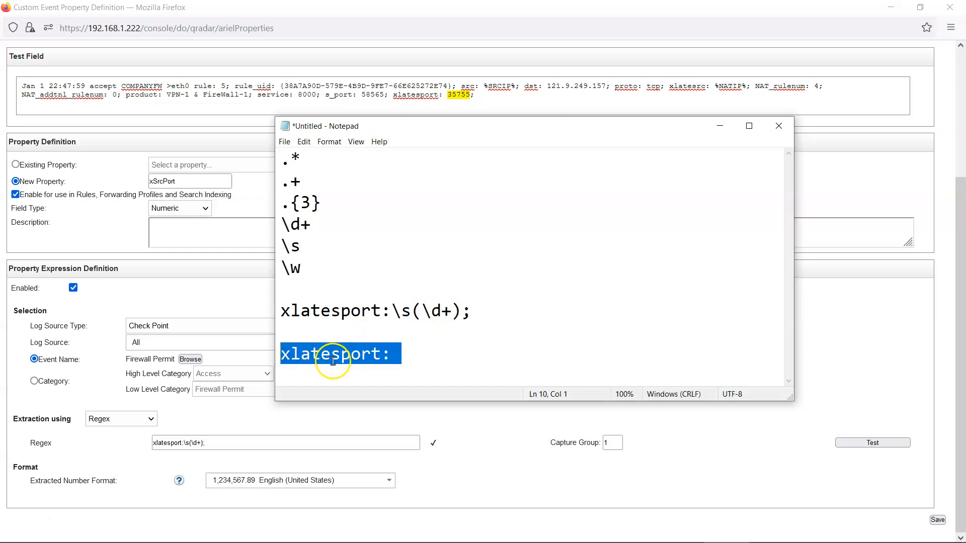
{"action": "left_click", "coordinate": [401, 361]}
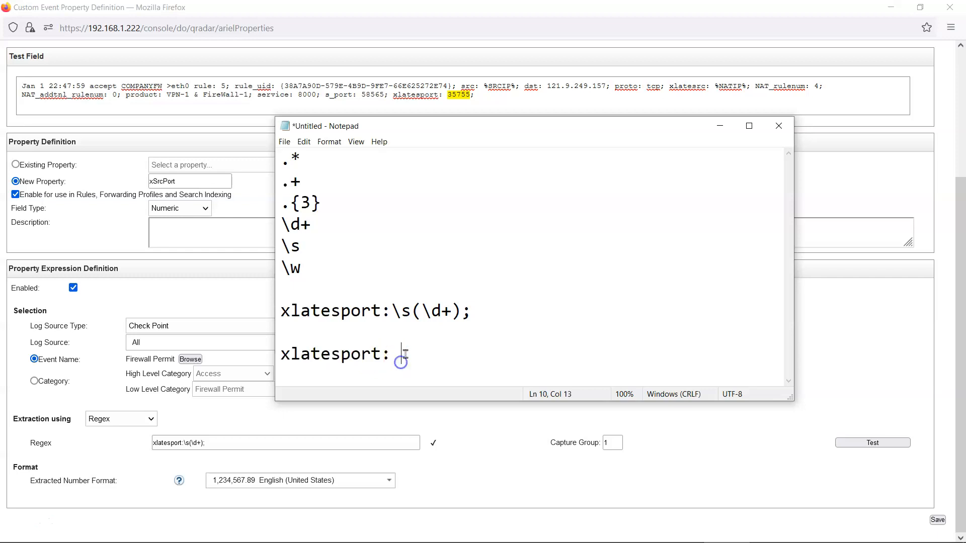
{"action": "type", "text": "["}
{"action": "type", "text": "("}
{"action": "type", "text": "^"}
{"action": "key", "text": "shift+Left"}
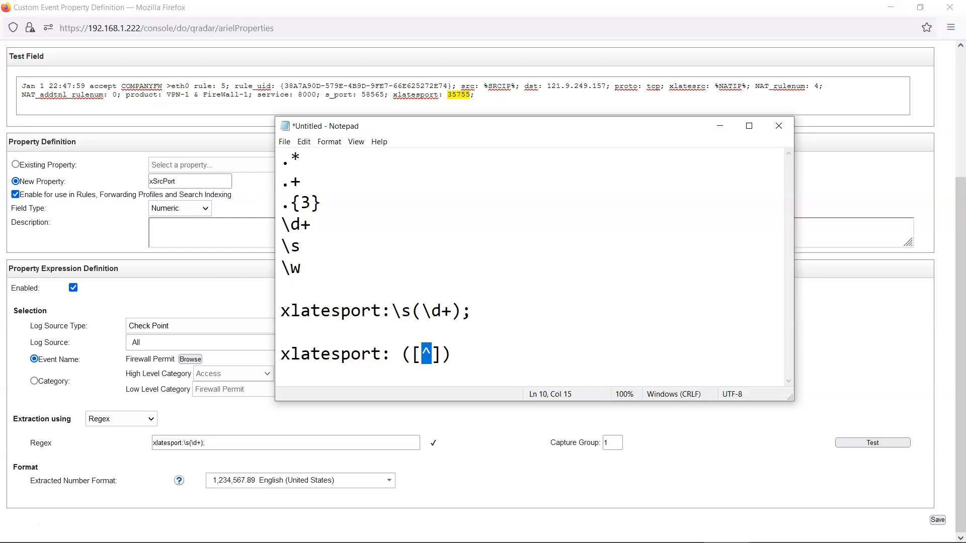
{"action": "key", "text": "Right"}
Complete the second expression as xlatesport: ([^;]+); by adding the excluded semicolon, the plus quantifier and a closing semicolon.
{"action": "left_click", "coordinate": [404, 356]}
{"action": "left_click_drag", "start_coordinate": [405, 355], "coordinate": [280, 363]}
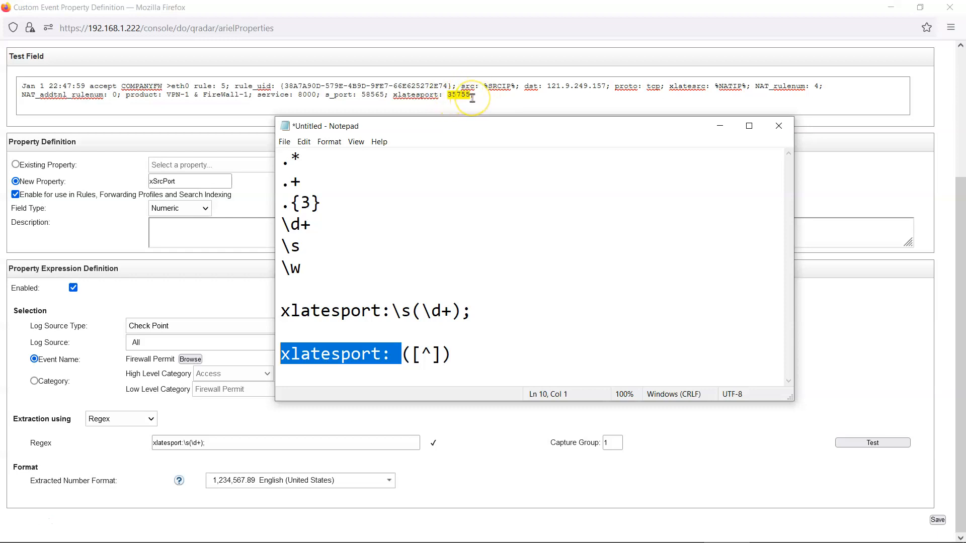
{"action": "left_click", "coordinate": [432, 354]}
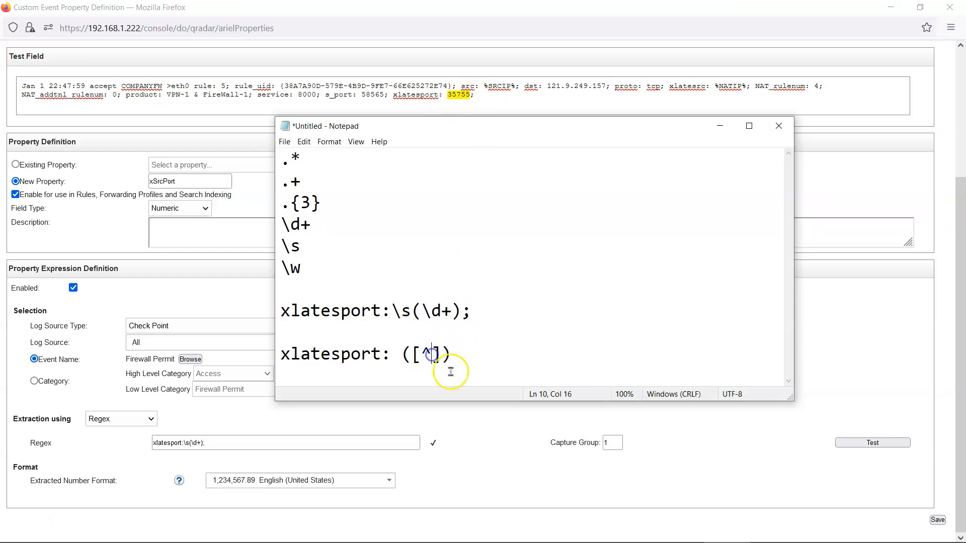
{"action": "type", "text": ";"}
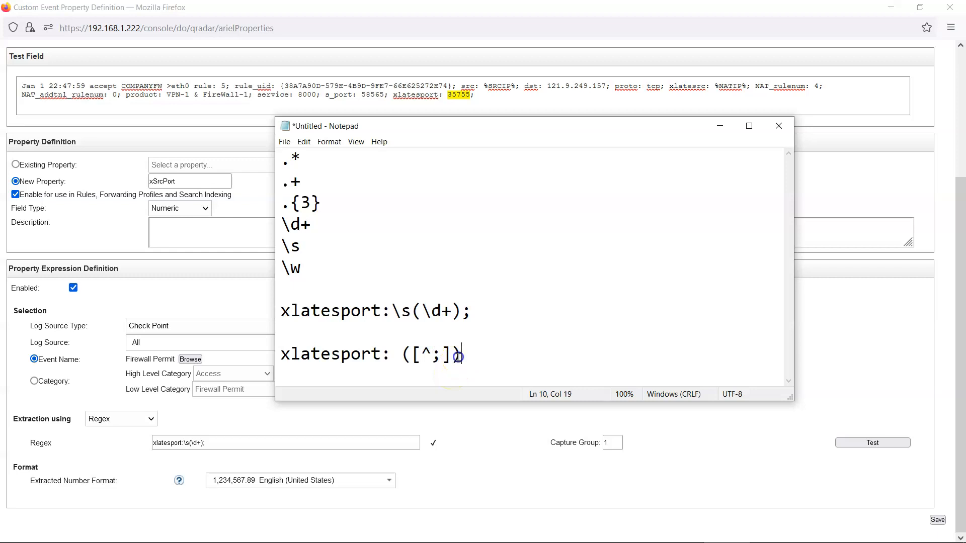
{"action": "left_click", "coordinate": [454, 356]}
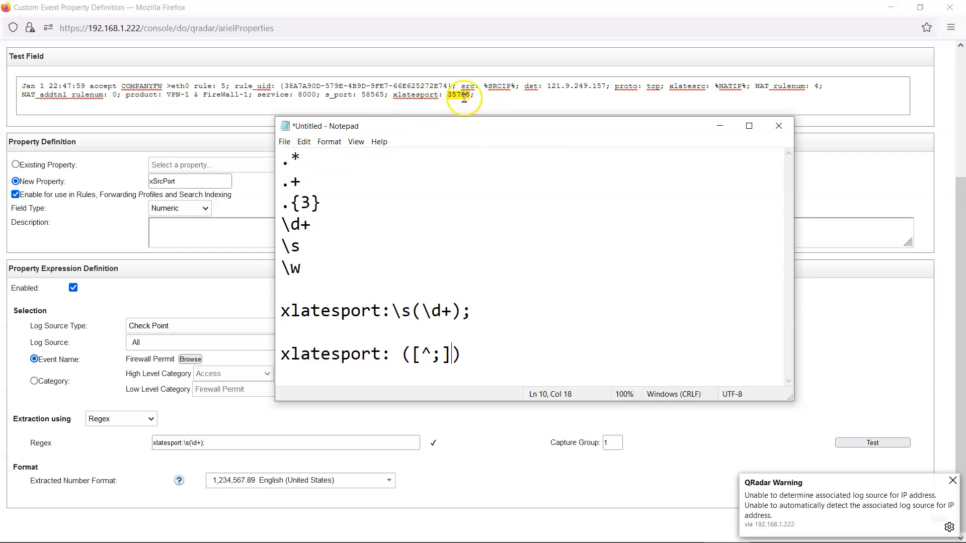
{"action": "type", "text": "+"}
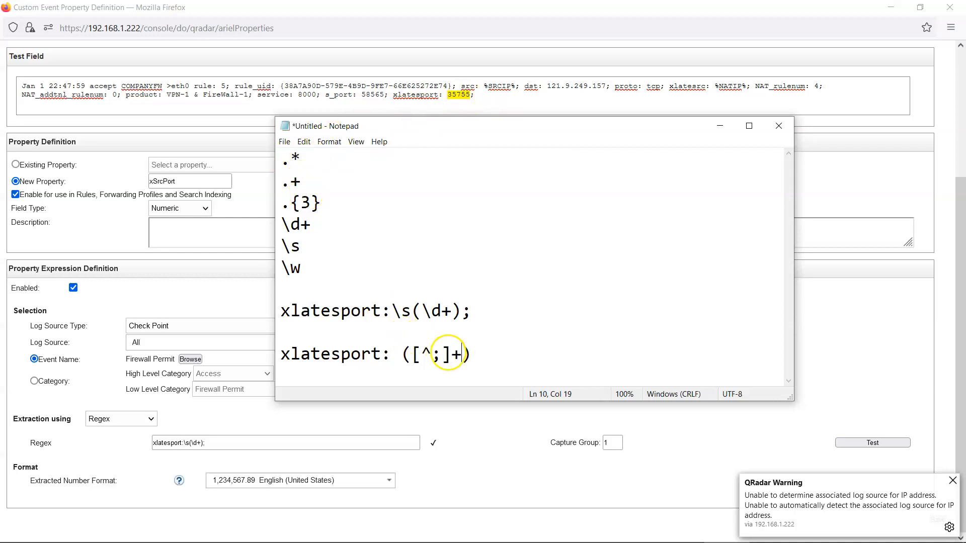
{"action": "left_click", "coordinate": [482, 351]}
{"action": "type", "text": ";"}
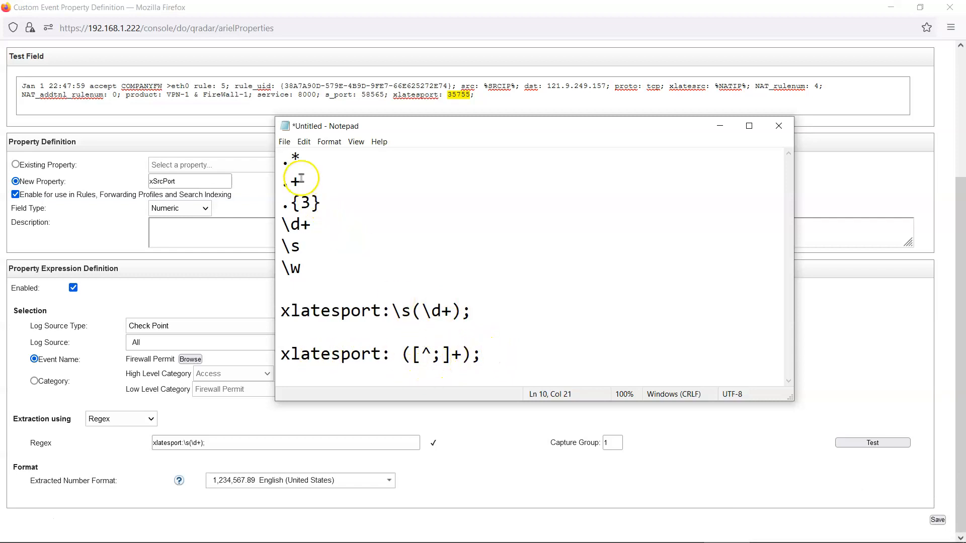
Replace the Regex field's content in Firefox with xlatesport: ([^;]+); copied from Notepad.
{"action": "left_click_drag", "start_coordinate": [478, 354], "coordinate": [280, 353]}
{"action": "left_click", "coordinate": [223, 447]}
{"action": "key", "text": "ctrl+a"}
{"action": "key", "text": "ctrl+v"}
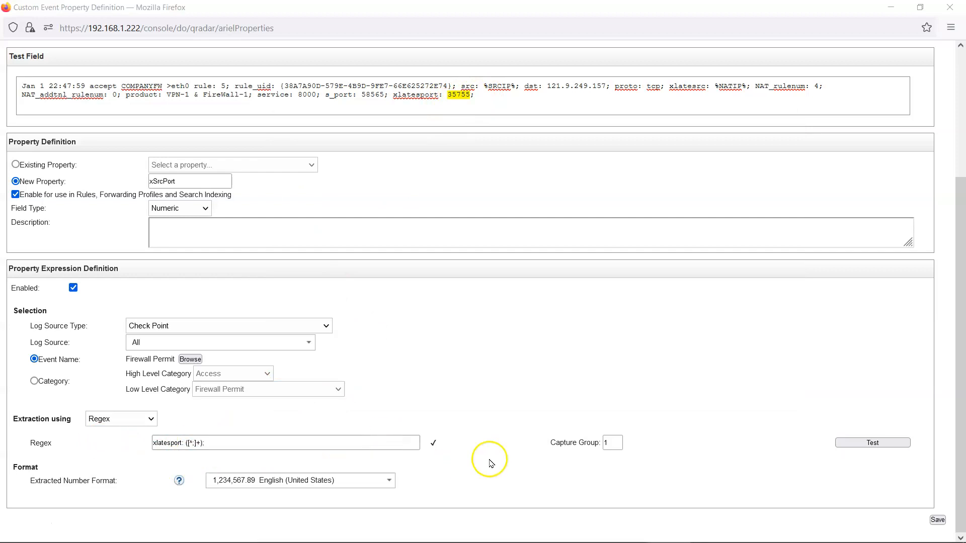
Switch to Notepad and change the excluded character in the second expression to a comma.
{"action": "left_click", "coordinate": [713, 531]}
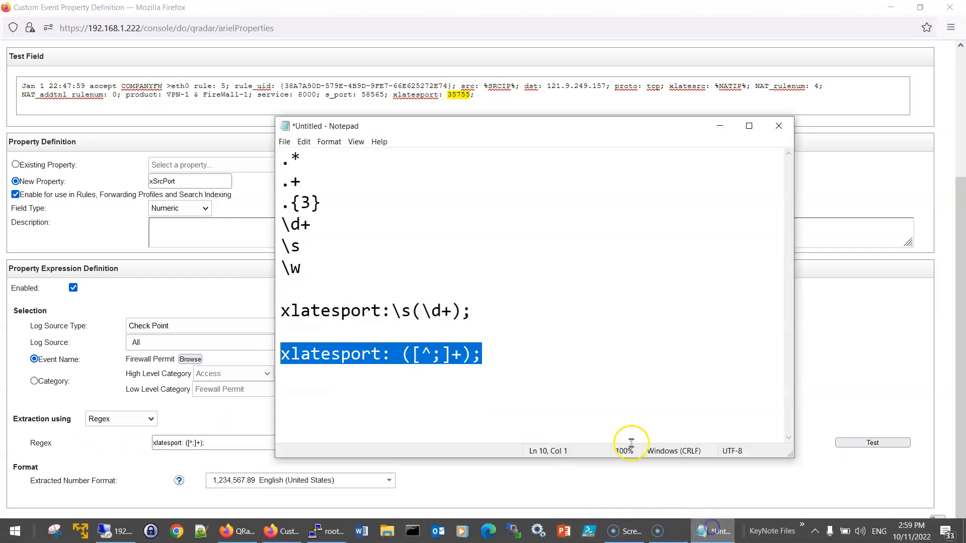
{"action": "left_click", "coordinate": [446, 358]}
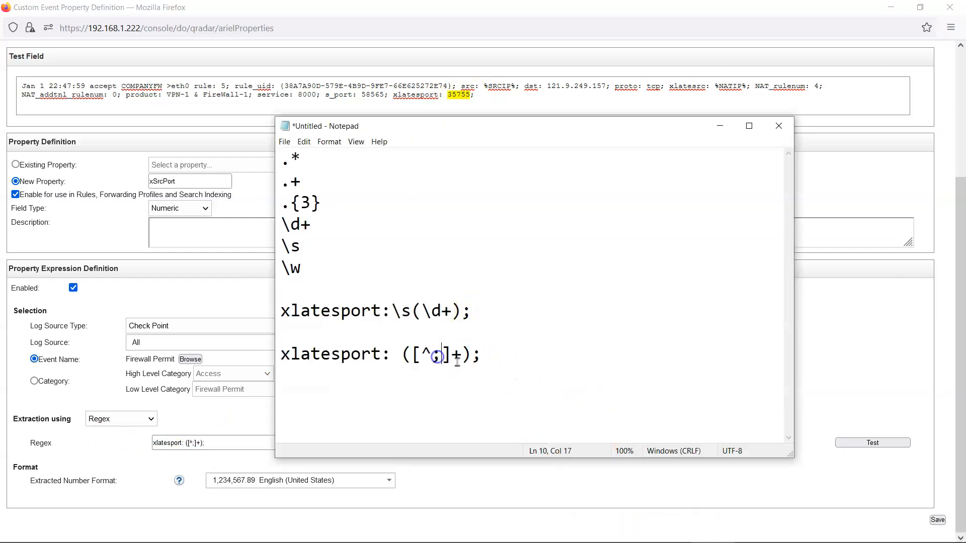
{"action": "key", "text": "BackSpace"}
{"action": "type", "text": ","}
Copy the comma version into Firefox's Regex field and remove its trailing semicolon, leaving xlatesport: ([^,]+).
{"action": "left_click_drag", "start_coordinate": [482, 355], "coordinate": [249, 352]}
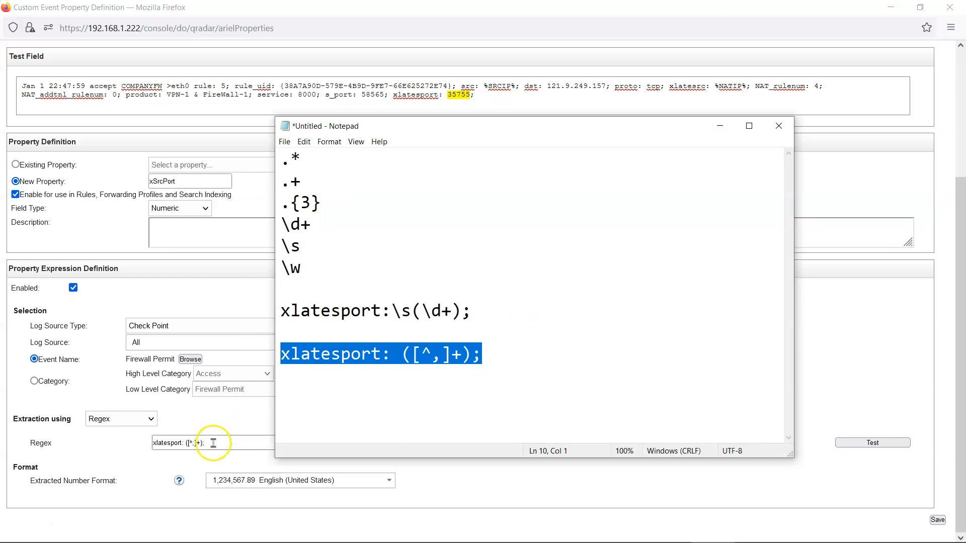
{"action": "left_click_drag", "start_coordinate": [214, 444], "coordinate": [87, 447]}
{"action": "key", "text": "ctrl+v"}
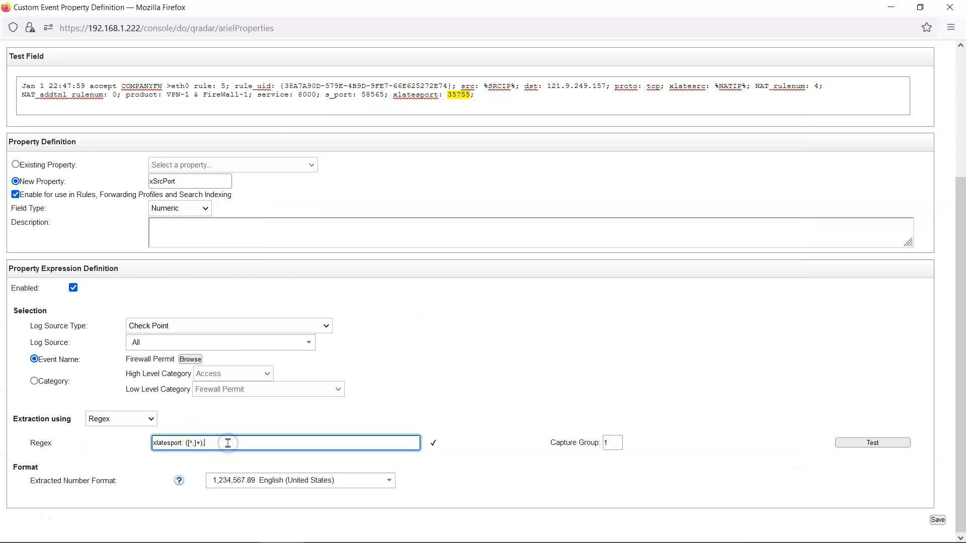
{"action": "key", "text": "BackSpace"}
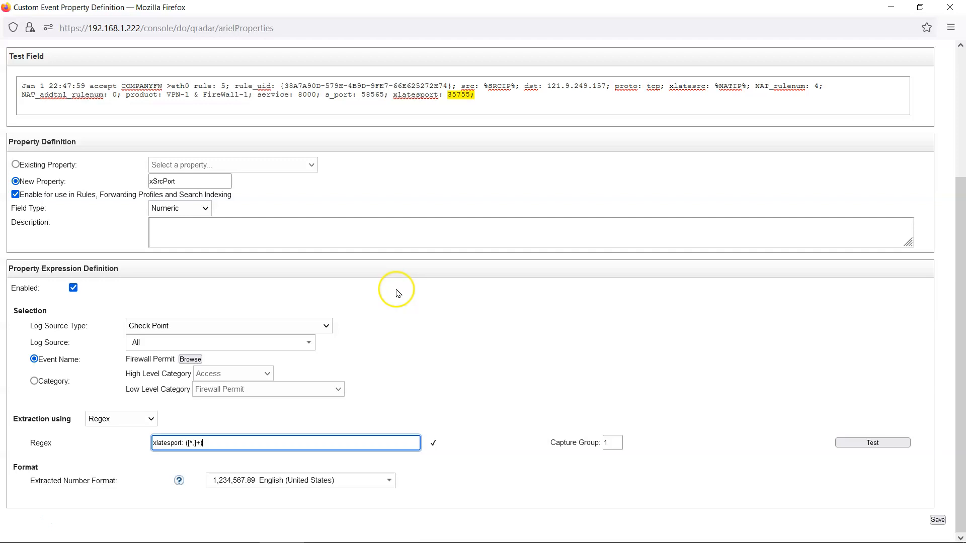
Switch back to Notepad and change the second expression's excluded character to a semicolon.
{"action": "key", "text": "alt+Tab"}
{"action": "left_click_drag", "start_coordinate": [492, 351], "coordinate": [257, 352]}
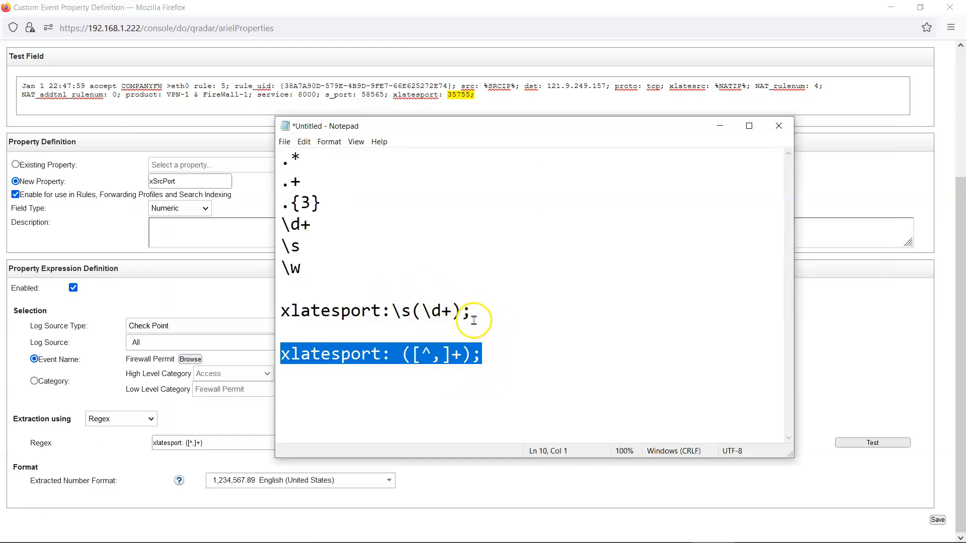
{"action": "left_click", "coordinate": [439, 354]}
{"action": "key", "text": "BackSpace"}
{"action": "type", "text": ";"}
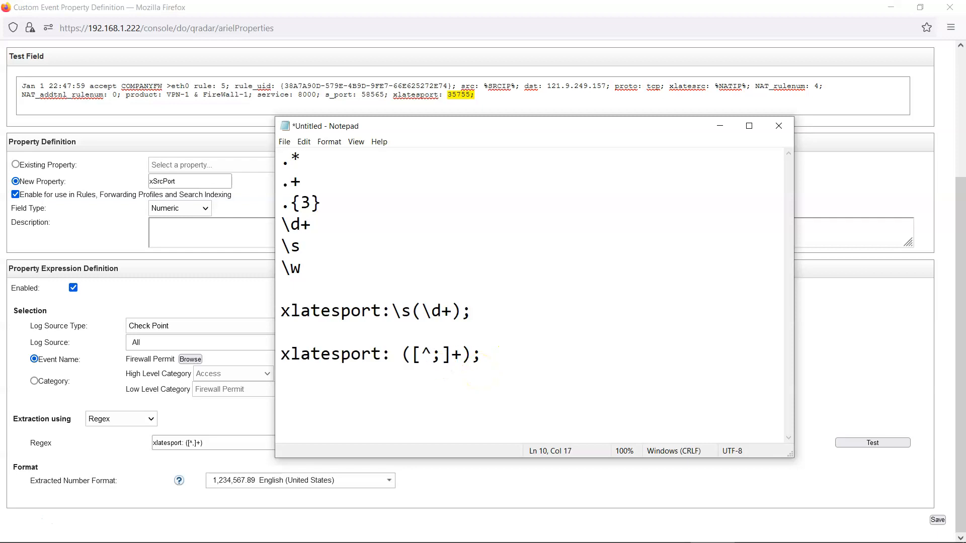
Set Firefox's Regex field to xlatesport: ([^;]+) without a trailing semicolon and check the match in the test event.
{"action": "left_click_drag", "start_coordinate": [482, 355], "coordinate": [291, 352]}
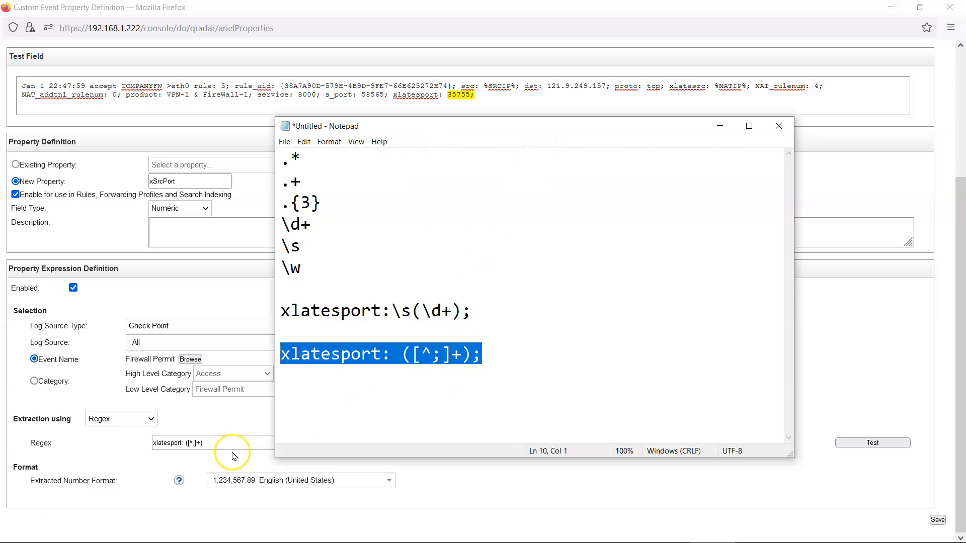
{"action": "left_click", "coordinate": [495, 357]}
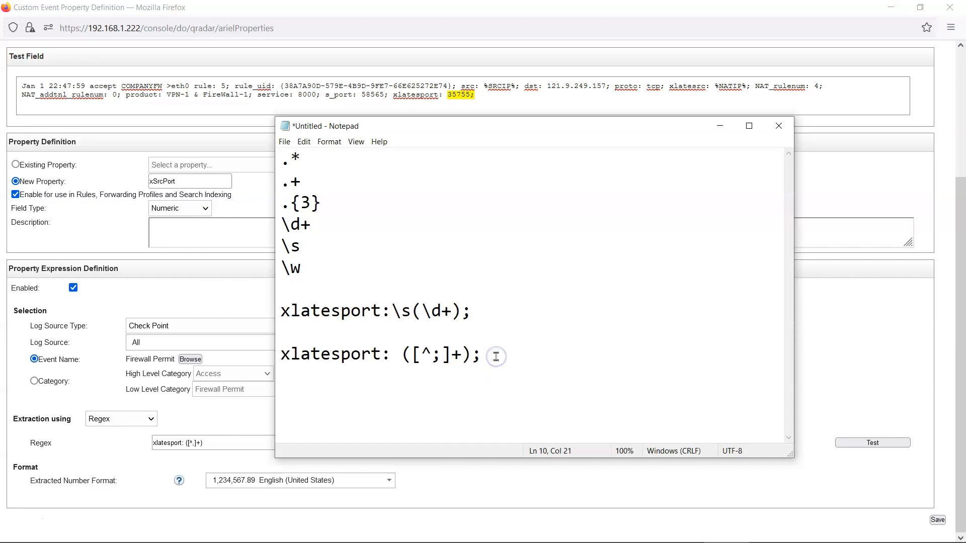
{"action": "left_click_drag", "start_coordinate": [495, 356], "coordinate": [190, 358]}
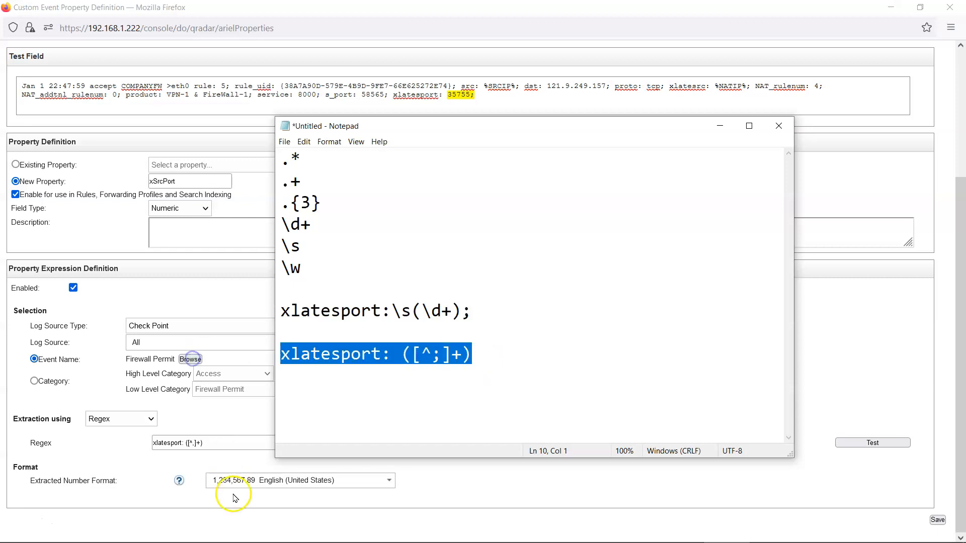
{"action": "left_click", "coordinate": [75, 445]}
{"action": "left_click", "coordinate": [260, 443]}
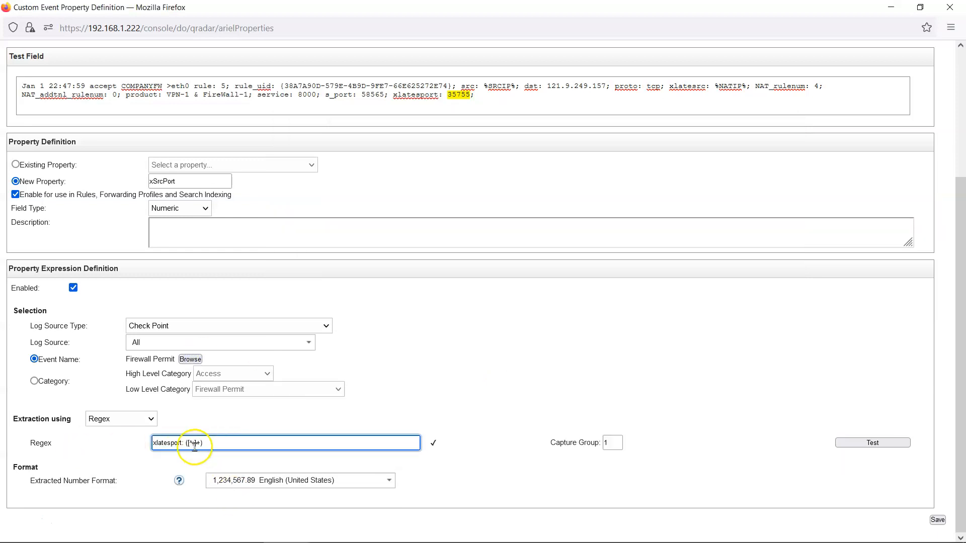
{"action": "left_click", "coordinate": [465, 109]}
{"action": "left_click", "coordinate": [470, 100]}
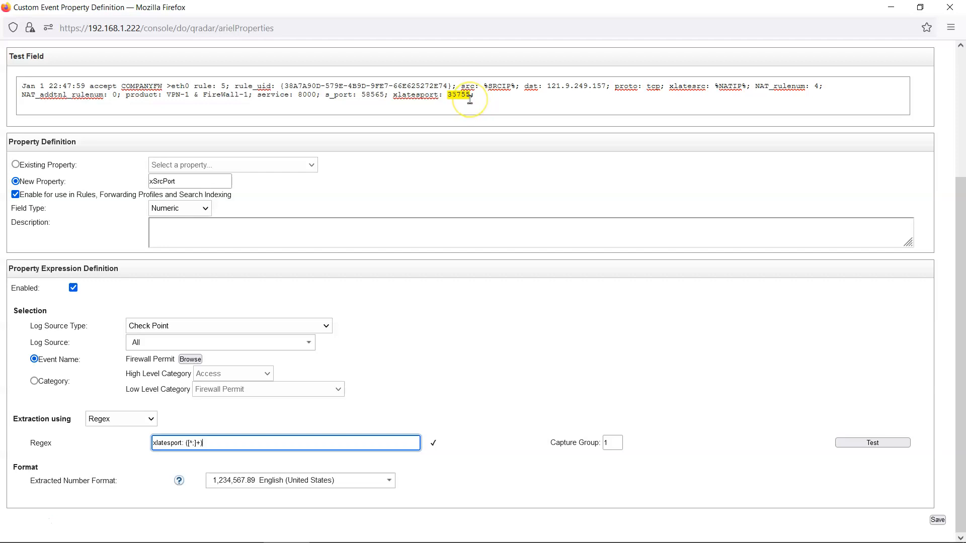
Copy the "xlatesrc: " label from the test event and paste it in Notepad as the start of a third expression.
{"action": "left_click", "coordinate": [475, 96]}
{"action": "key", "text": "alt+Tab"}
{"action": "left_click_drag", "start_coordinate": [442, 355], "coordinate": [432, 356]}
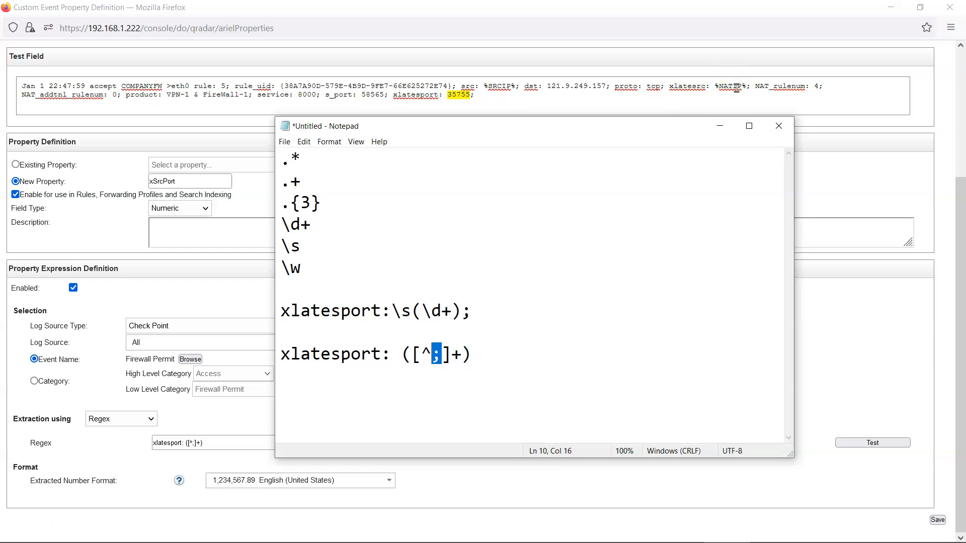
{"action": "left_click", "coordinate": [486, 358]}
{"action": "left_click", "coordinate": [673, 84]}
{"action": "left_click_drag", "start_coordinate": [670, 84], "coordinate": [715, 85]}
{"action": "key", "text": "ctrl+c"}
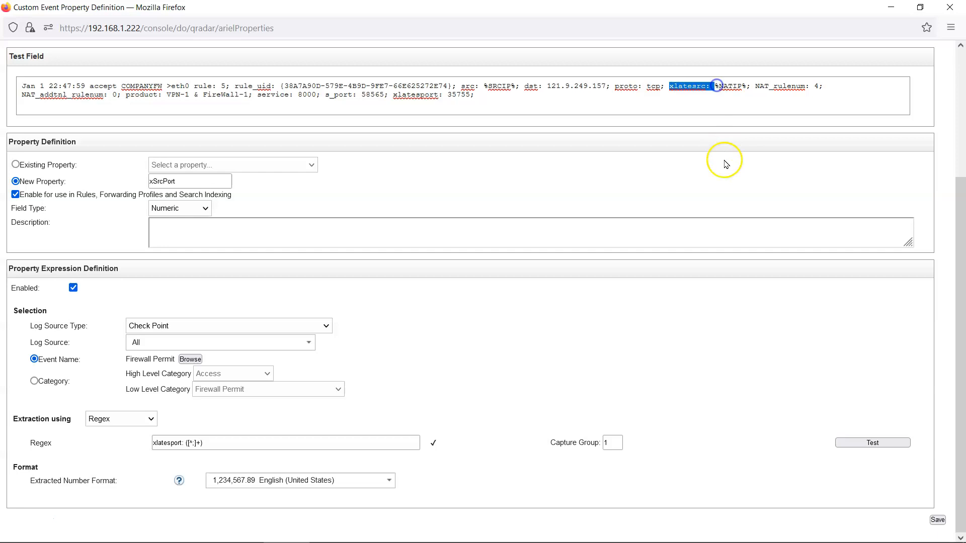
{"action": "key", "text": "alt+Tab"}
{"action": "key", "text": "ctrl+v"}
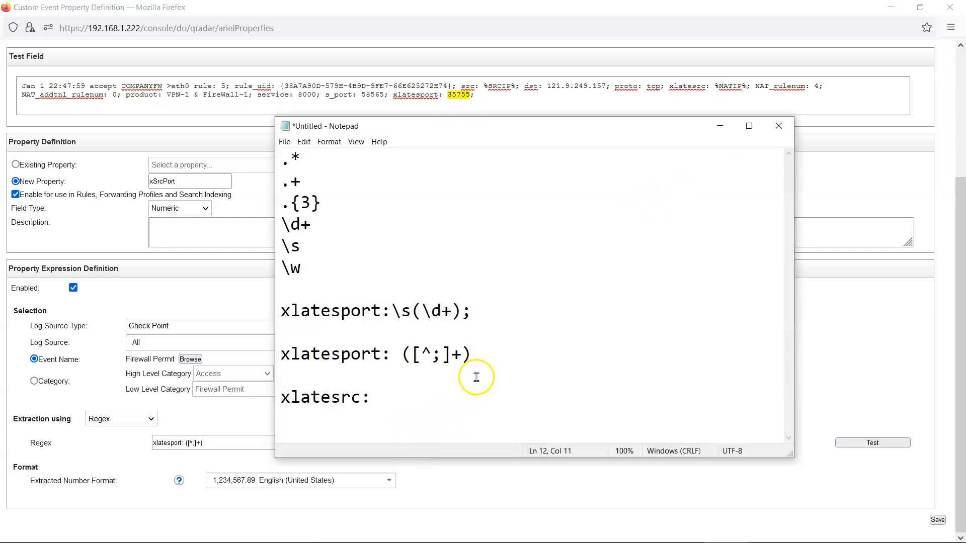
Copy the ([^;]+) capture group onto the xlatesrc line and enclose it in percent signs, giving xlatesrc: %([^;]+)%.
{"action": "left_click_drag", "start_coordinate": [473, 354], "coordinate": [398, 353]}
{"action": "key", "text": "ctrl+c"}
{"action": "left_click", "coordinate": [415, 399]}
{"action": "key", "text": "ctrl+v"}
{"action": "left_click", "coordinate": [381, 398]}
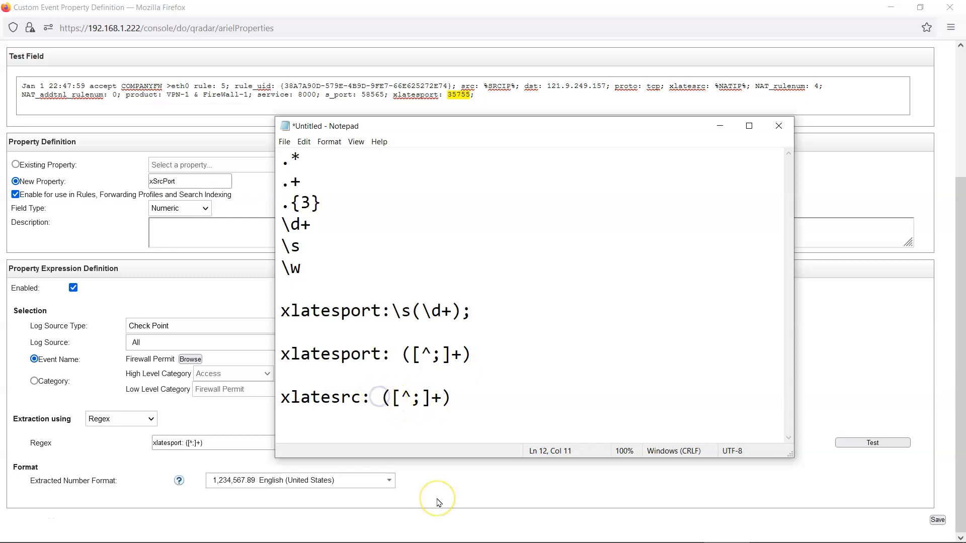
{"action": "type", "text": "%"}
{"action": "left_click", "coordinate": [468, 397]}
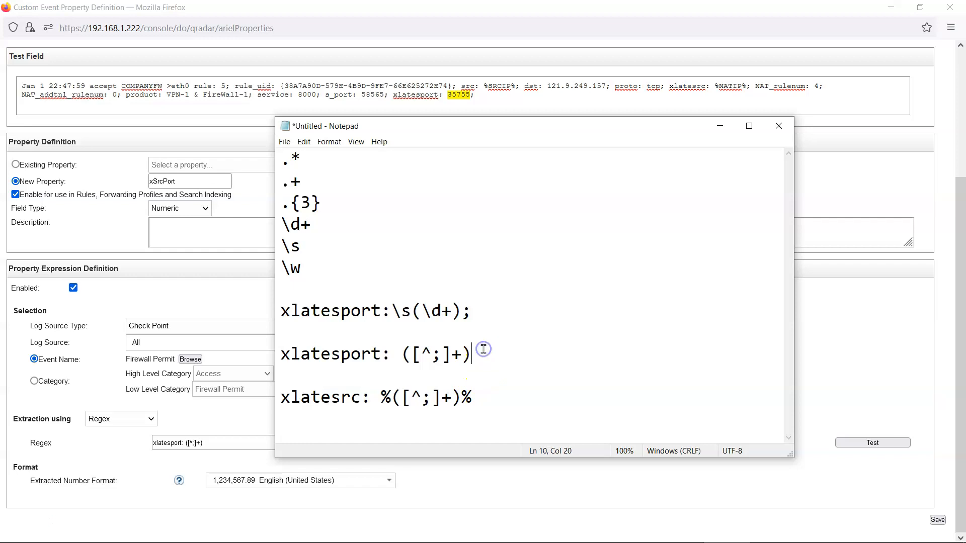
Append a semicolon to the second expression, making it xlatesport: ([^;]+);.
{"action": "left_click_drag", "start_coordinate": [510, 341], "coordinate": [474, 359]}
{"action": "left_click", "coordinate": [275, 364]}
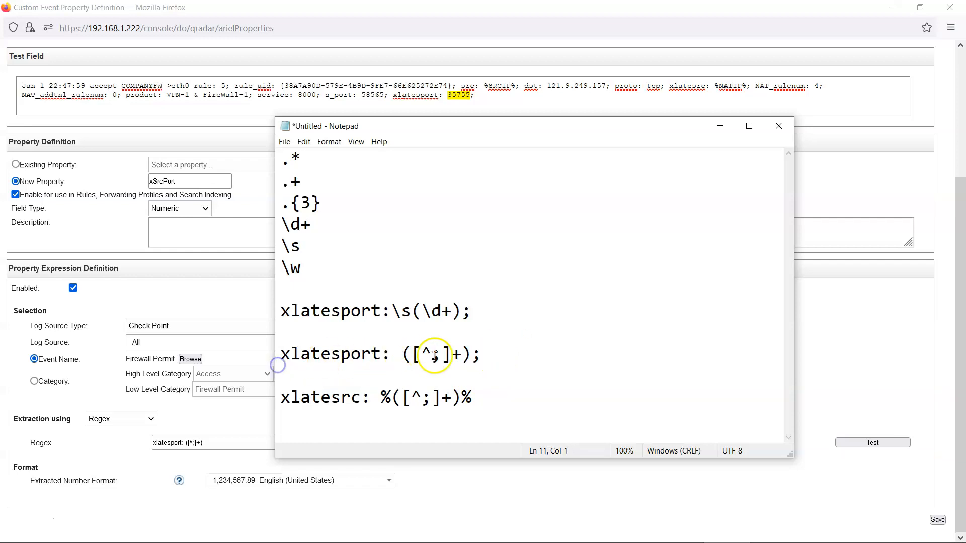
{"action": "left_click_drag", "start_coordinate": [273, 365], "coordinate": [266, 355]}
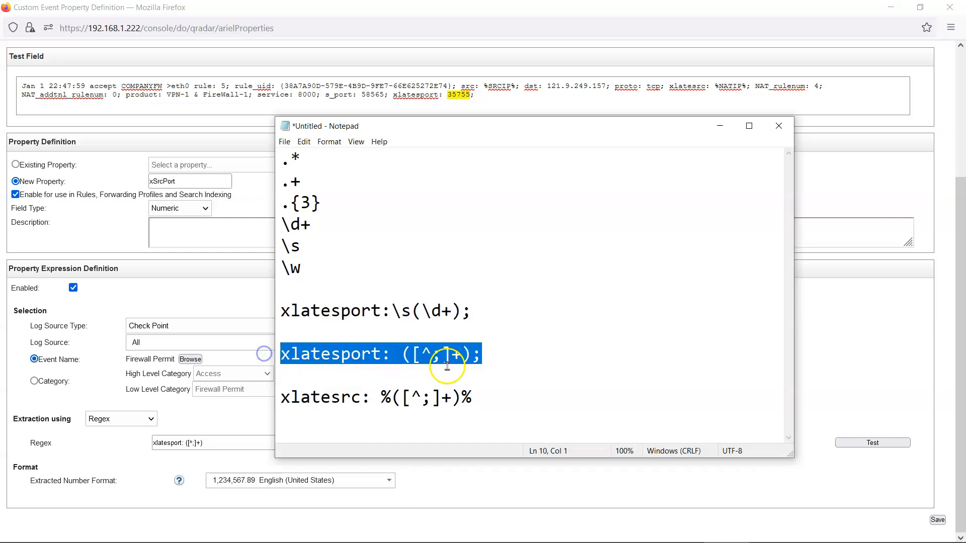
{"action": "left_click", "coordinate": [498, 404]}
{"action": "left_click", "coordinate": [486, 357]}
{"action": "left_click_drag", "start_coordinate": [438, 358], "coordinate": [475, 352]}
Change the excluded character in the xlatesrc expression to a percent sign, giving xlatesrc: %([^%]+)%.
{"action": "left_click", "coordinate": [388, 397]}
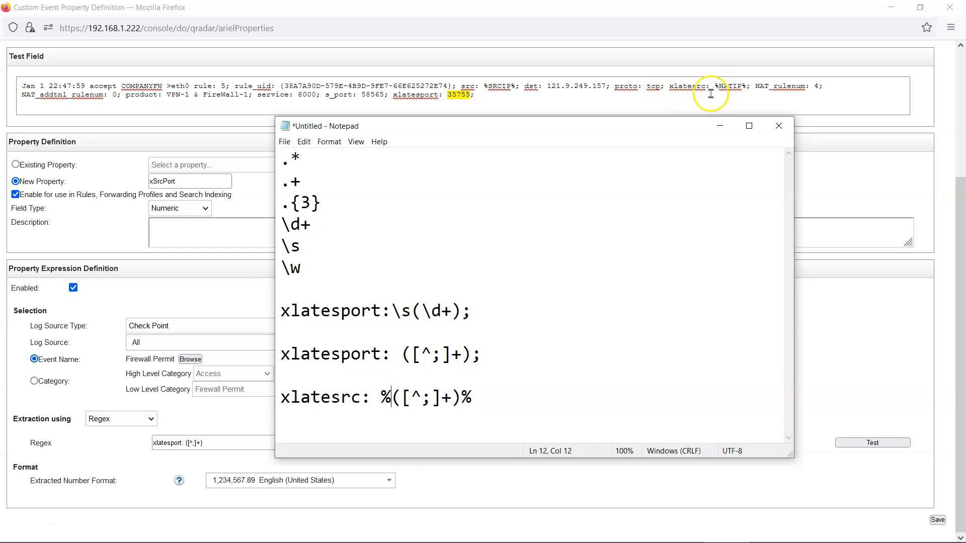
{"action": "left_click", "coordinate": [392, 397]}
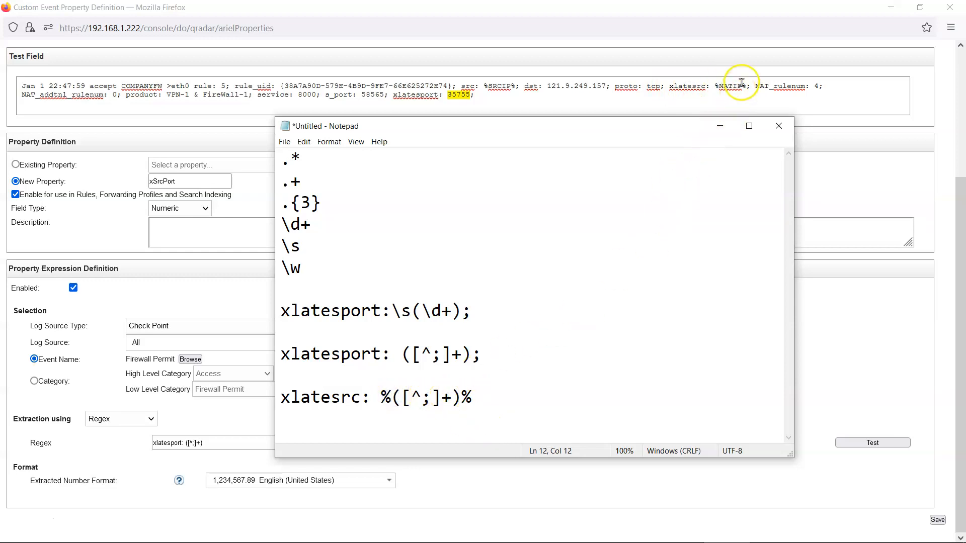
{"action": "left_click", "coordinate": [473, 402]}
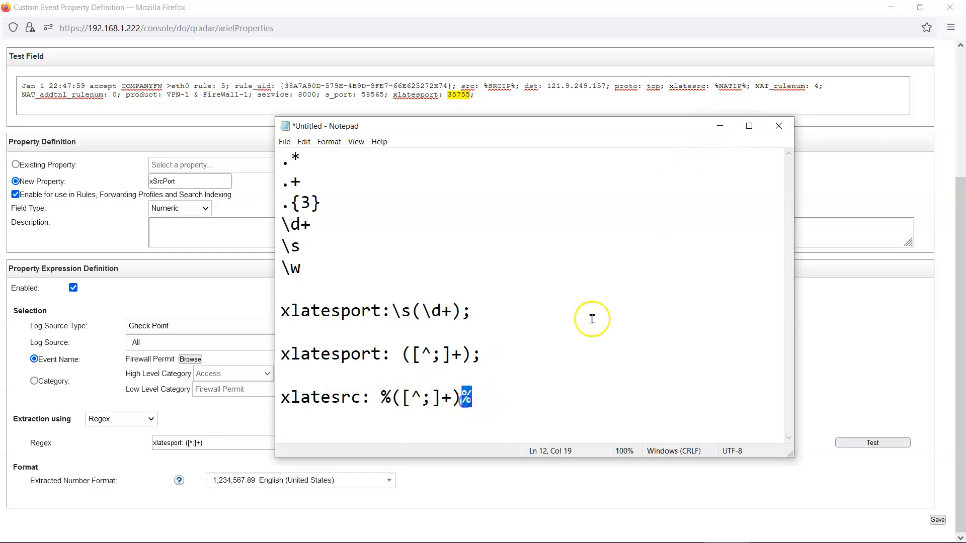
{"action": "left_click", "coordinate": [424, 401]}
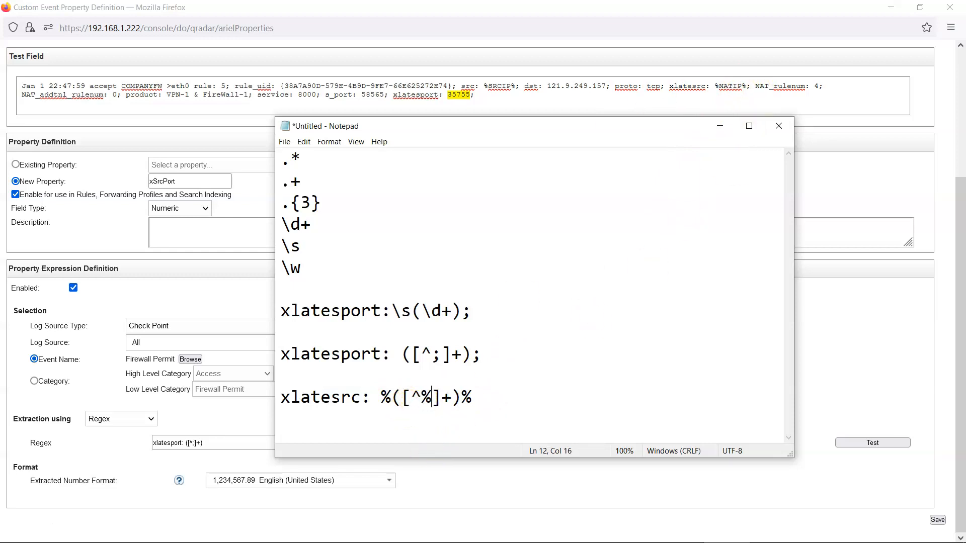
Copy xlatesrc: %([^%]+)% into Firefox's Regex field to try it against the test event.
{"action": "left_click_drag", "start_coordinate": [475, 401], "coordinate": [278, 400]}
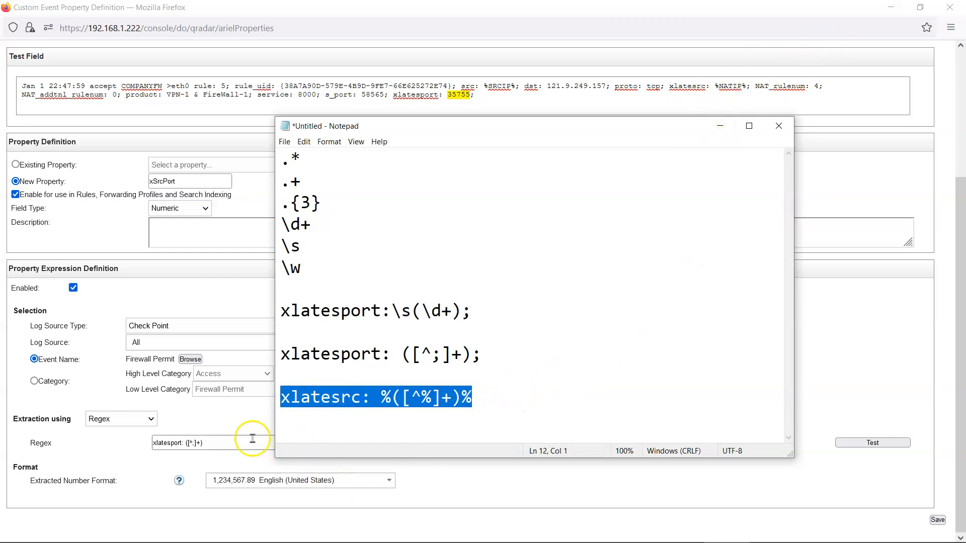
{"action": "left_click", "coordinate": [91, 434]}
{"action": "key", "text": "ctrl+v"}
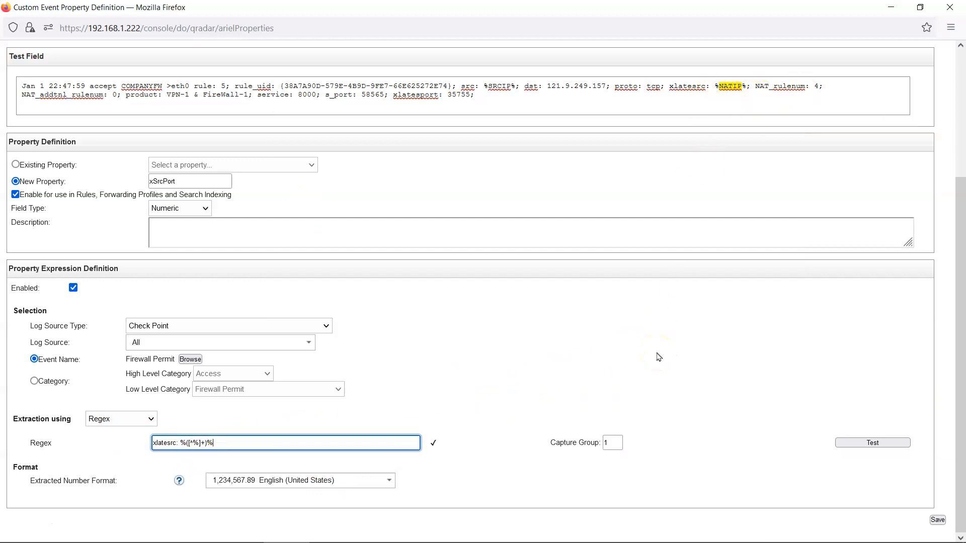
Replace the expression in Firefox's Regex field with xlatesport: ([^;]+); copied from Notepad.
{"action": "key", "text": "alt+Tab"}
{"action": "left_click_drag", "start_coordinate": [499, 361], "coordinate": [194, 359]}
{"action": "key", "text": "ctrl+c"}
{"action": "left_click", "coordinate": [211, 442]}
{"action": "key", "text": "ctrl+a"}
{"action": "key", "text": "ctrl+v"}
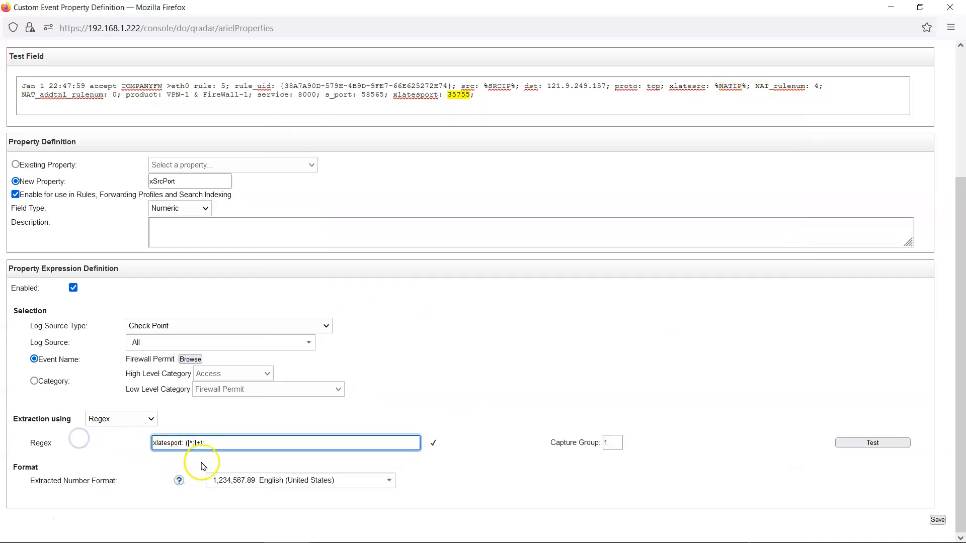
Test the expression against the event payload and save the custom property definition.
{"action": "left_click", "coordinate": [866, 447]}
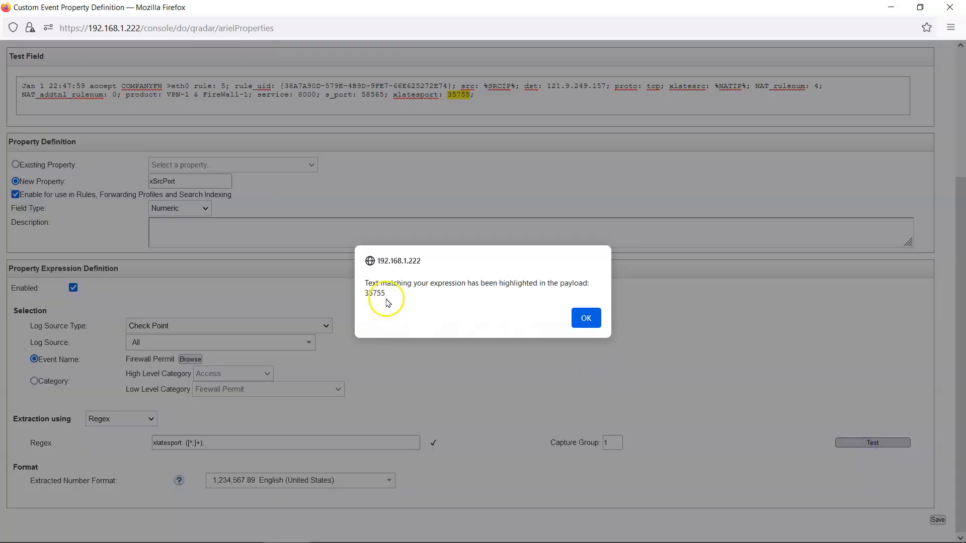
{"action": "left_click", "coordinate": [594, 317]}
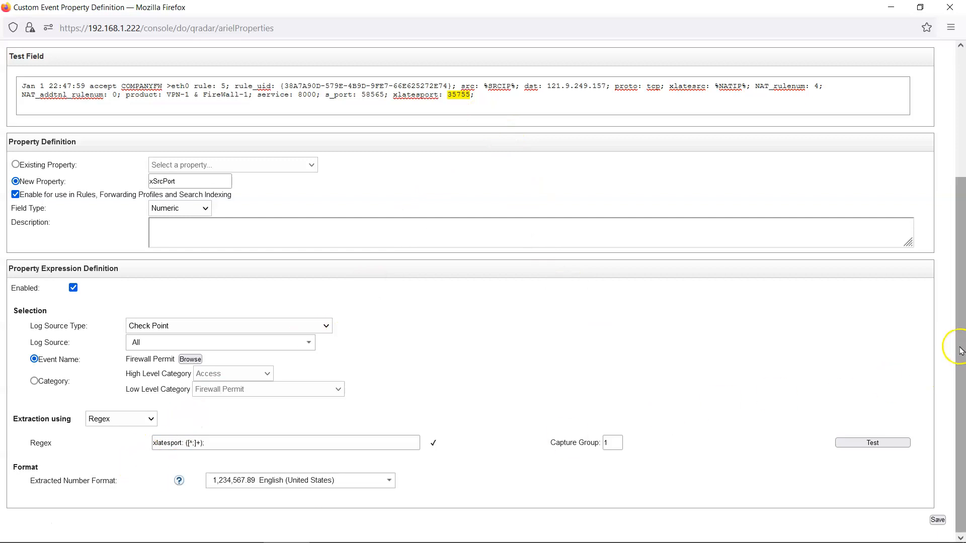
{"action": "left_click", "coordinate": [941, 522]}
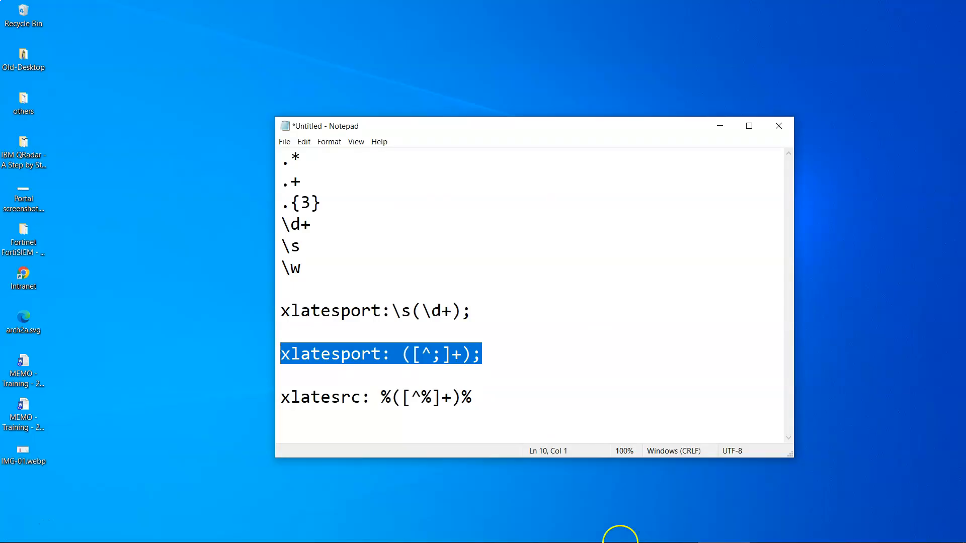
Switch to the QRadar Log Activity window in Firefox and check the xSrcPort field in the event information.
{"action": "mouse_move", "coordinate": [620, 538]}
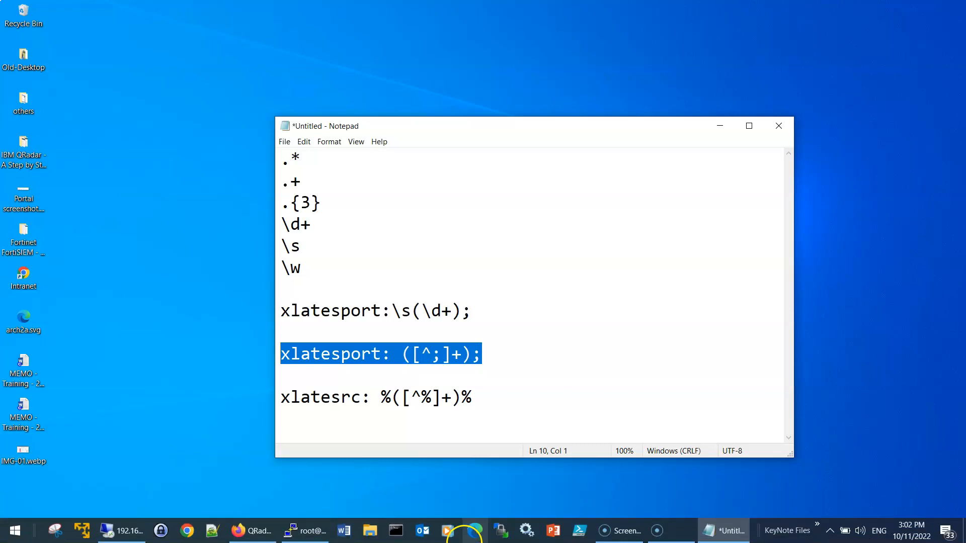
{"action": "left_click", "coordinate": [272, 532]}
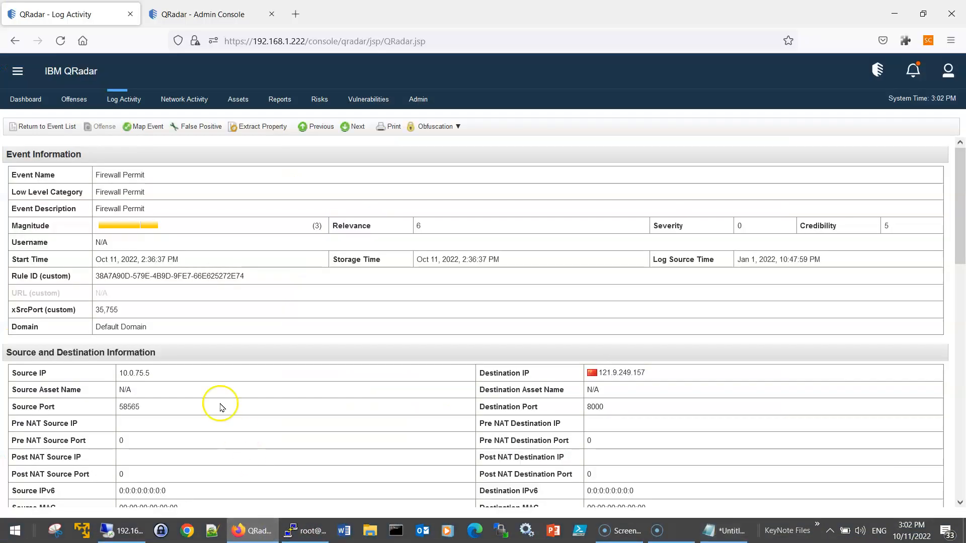
{"action": "left_click_drag", "start_coordinate": [125, 309], "coordinate": [10, 309]}
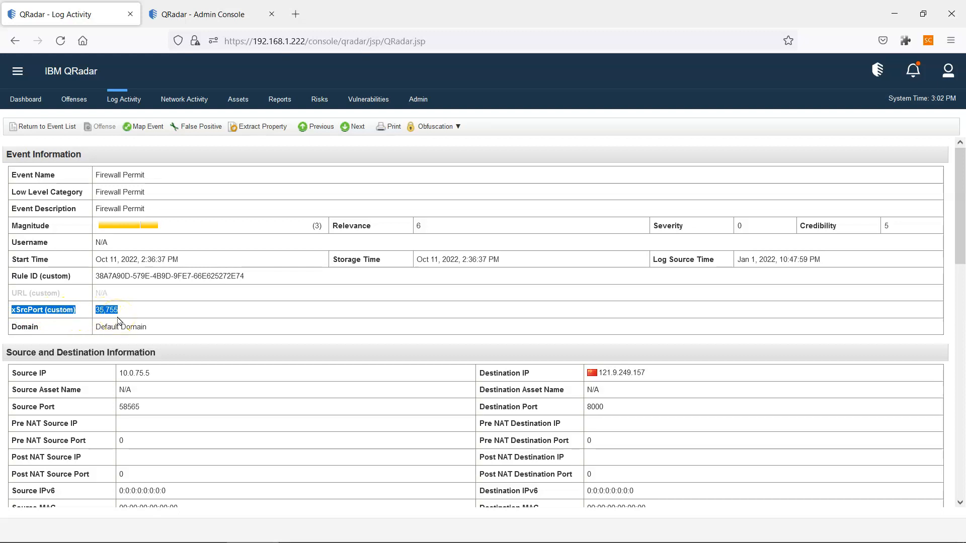
Open the Custom Event Properties list from the QRadar Admin Console and go to its property search.
{"action": "left_click", "coordinate": [224, 14]}
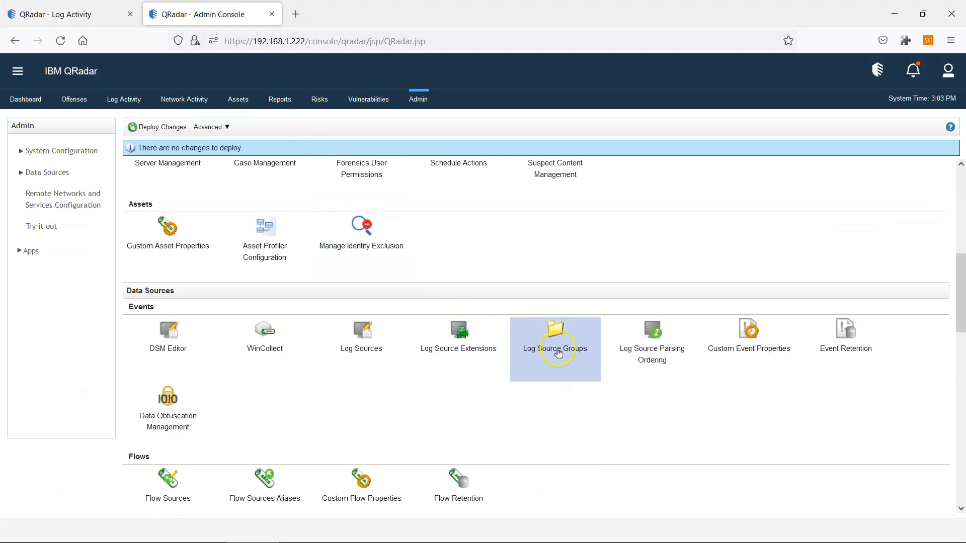
{"action": "left_click", "coordinate": [750, 329]}
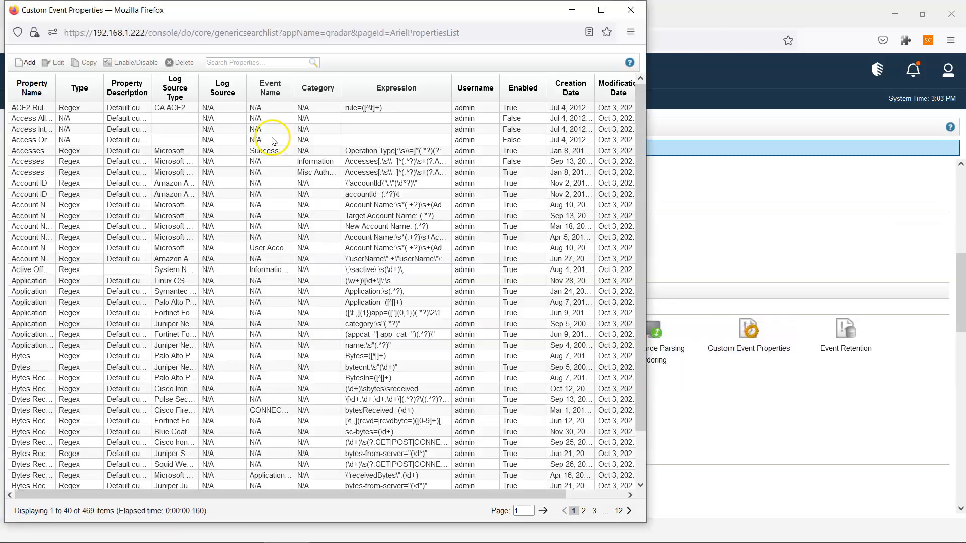
{"action": "left_click", "coordinate": [32, 108]}
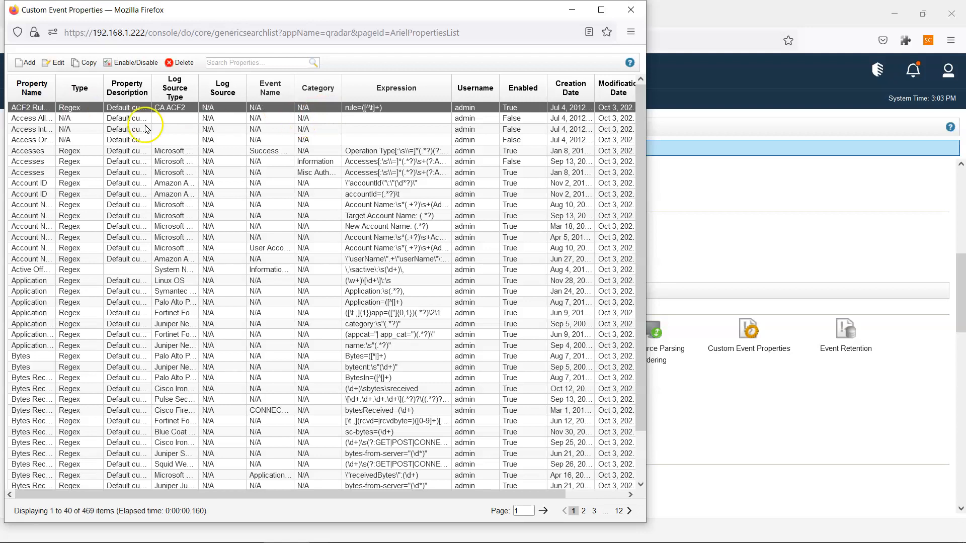
{"action": "scroll", "coordinate": [745, 270], "scroll_direction": "down", "scroll_amount": 1}
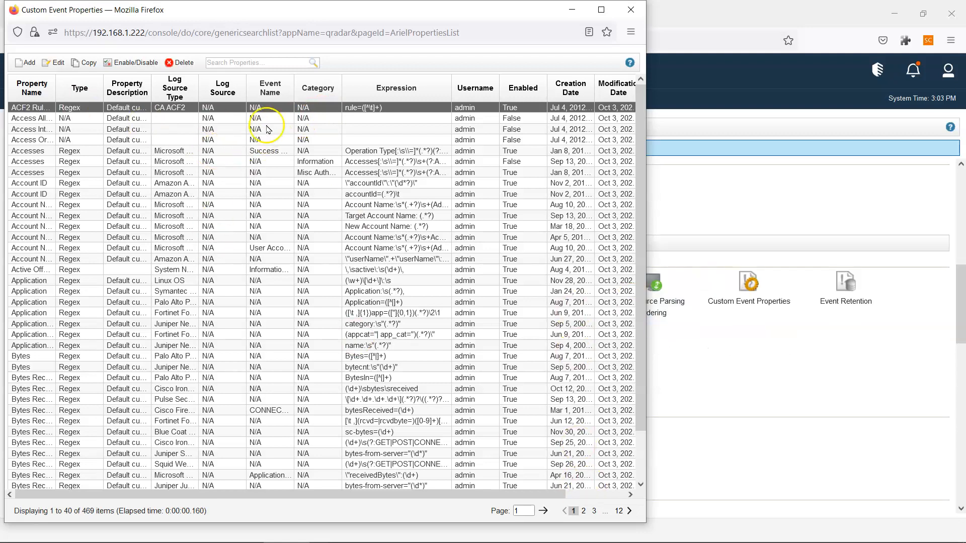
{"action": "left_click", "coordinate": [253, 62]}
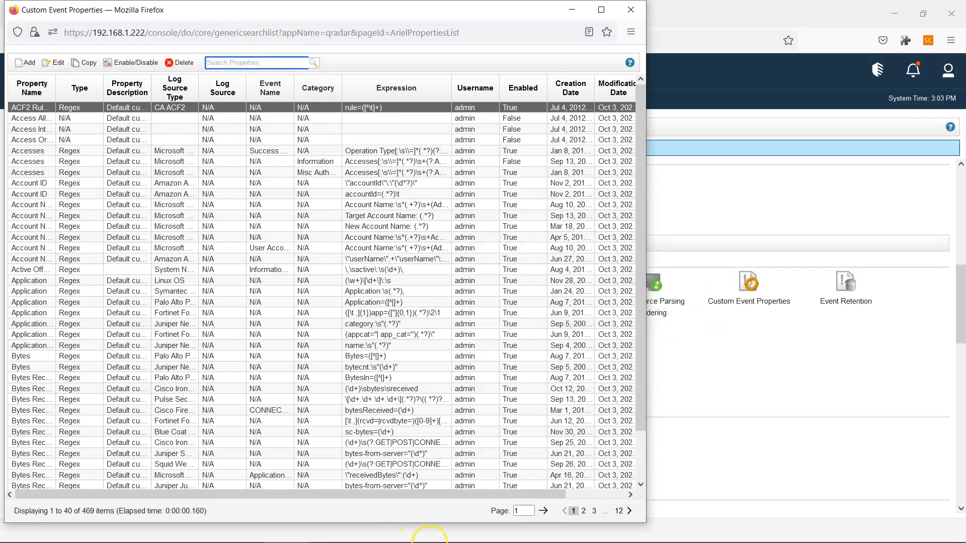
Copy the xSrcPort name from the event's details and search the custom event properties for it.
{"action": "left_click", "coordinate": [631, 10]}
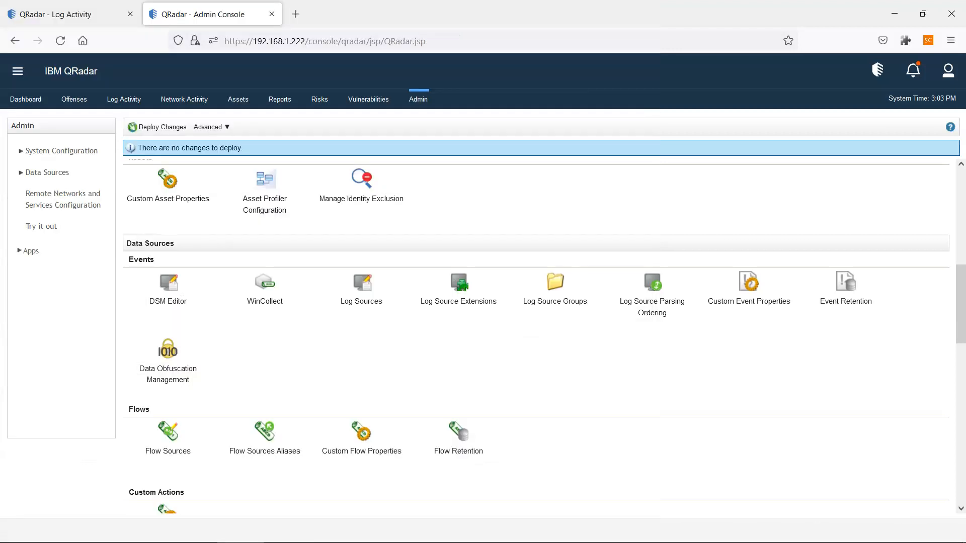
{"action": "left_click", "coordinate": [16, 14]}
{"action": "left_click", "coordinate": [78, 316]}
{"action": "double_click", "coordinate": [37, 306]}
{"action": "left_click", "coordinate": [216, 14]}
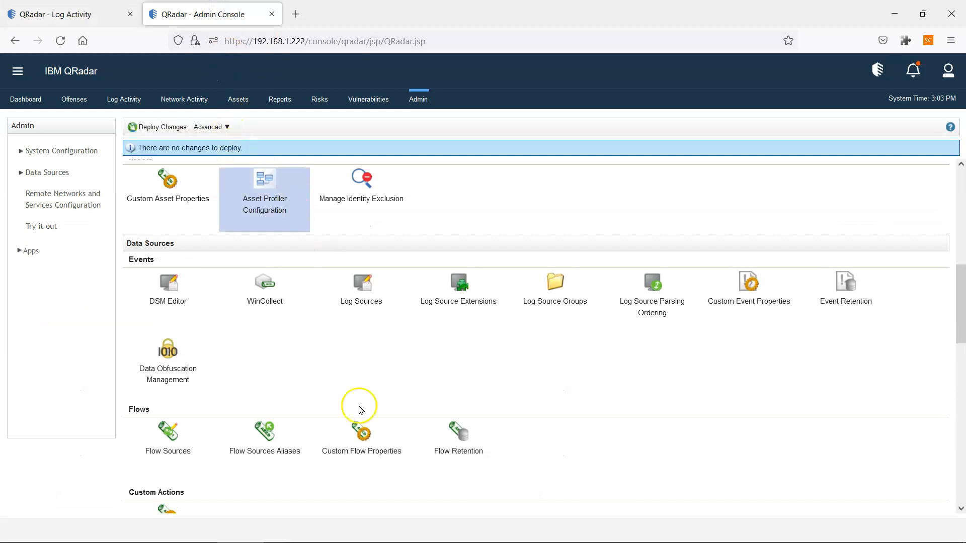
{"action": "mouse_move", "coordinate": [369, 529]}
{"action": "left_click", "coordinate": [295, 530]}
{"action": "type", "text": "xSrcPort"}
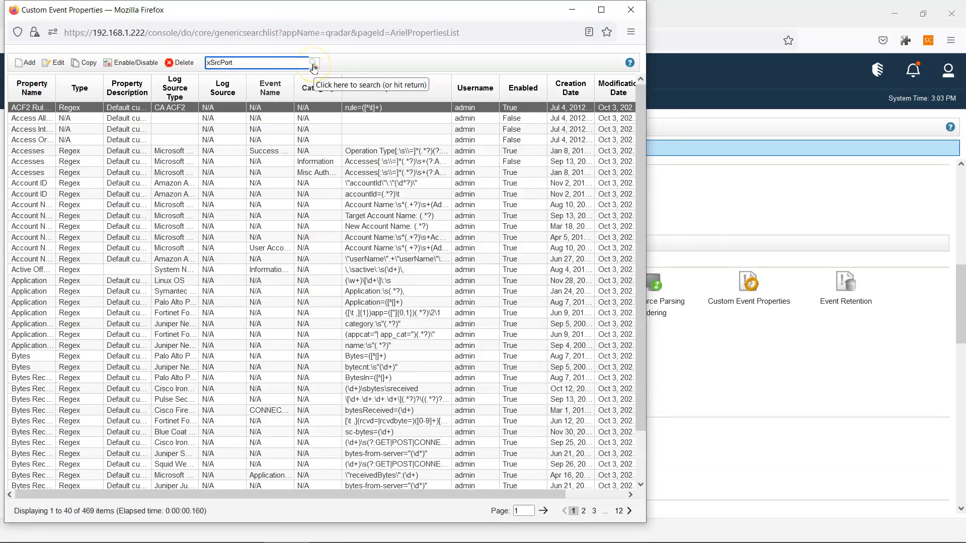
{"action": "left_click", "coordinate": [313, 63]}
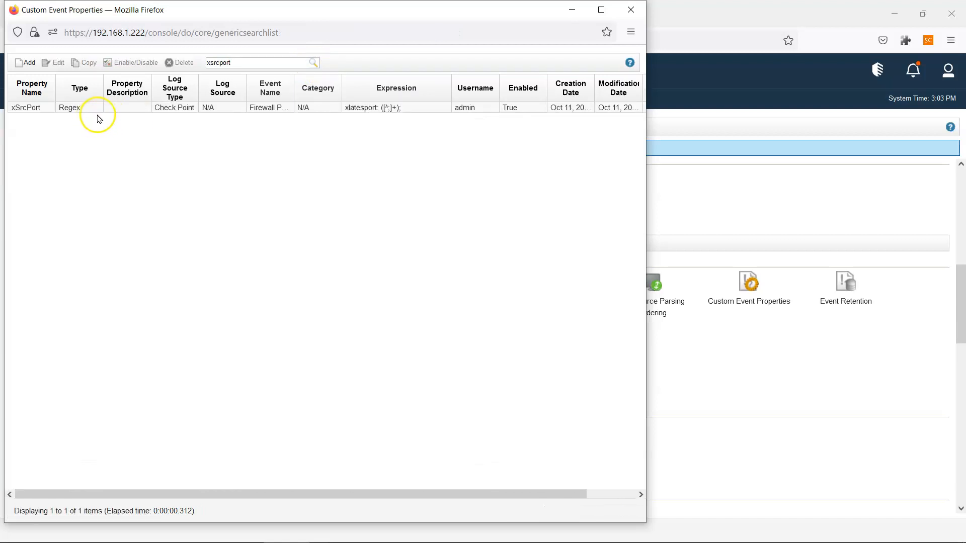
Select the xSrcPort property and widen the Event Name column to read its full value.
{"action": "left_click", "coordinate": [240, 109]}
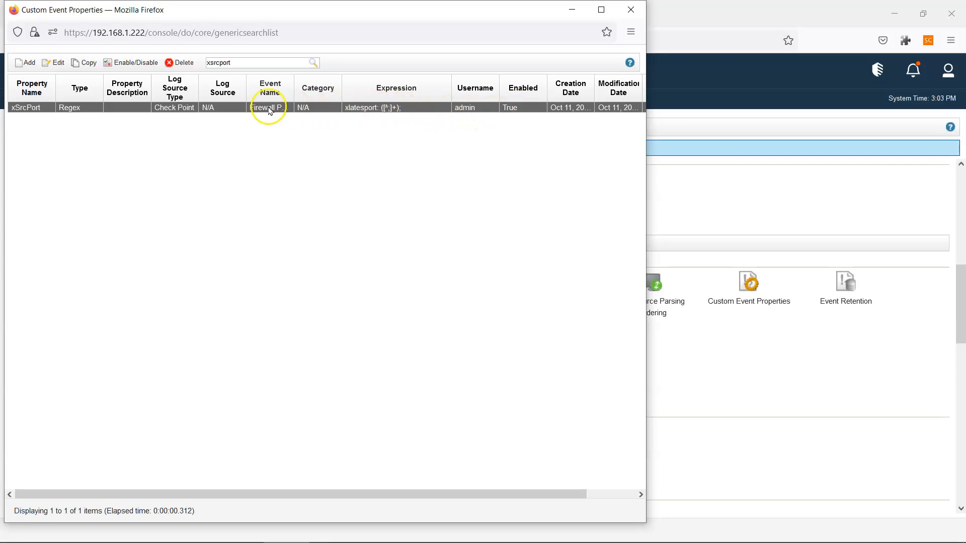
{"action": "left_click_drag", "start_coordinate": [294, 82], "coordinate": [388, 79]}
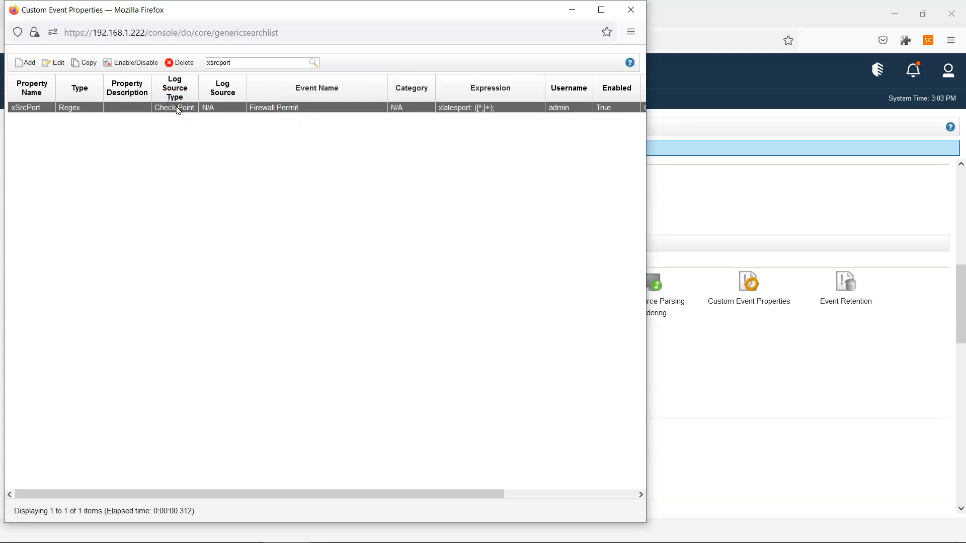
{"action": "left_click", "coordinate": [694, 439]}
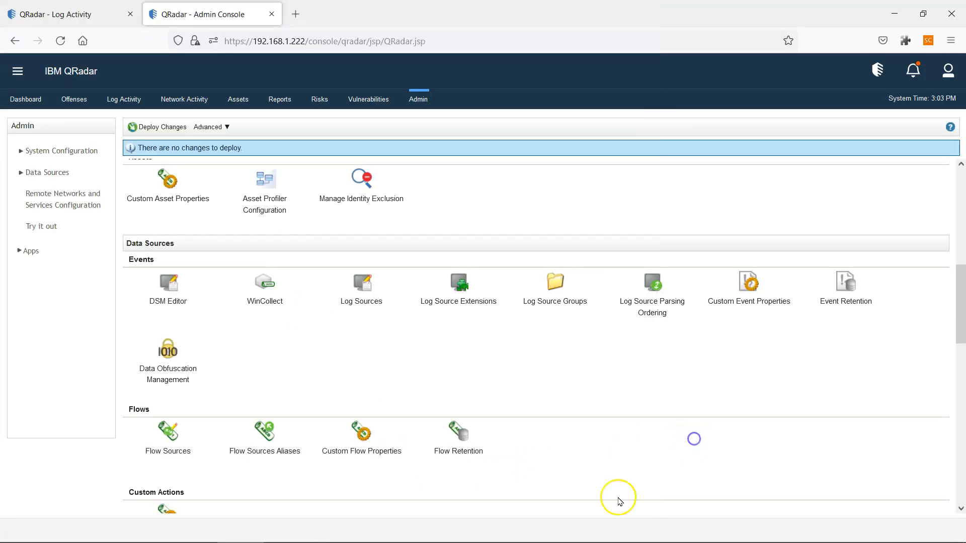
Return to the event in Log Activity and examine the xSrcPort custom property and its extracted value.
{"action": "left_click", "coordinate": [34, 11]}
{"action": "left_click", "coordinate": [65, 322]}
{"action": "left_click", "coordinate": [125, 310]}
{"action": "left_click_drag", "start_coordinate": [126, 310], "coordinate": [12, 309]}
{"action": "left_click", "coordinate": [119, 308]}
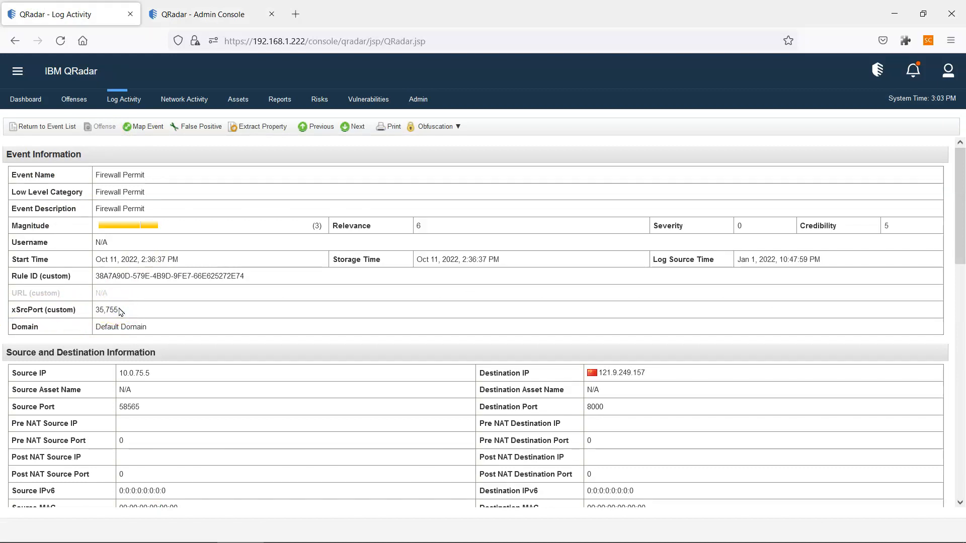
{"action": "left_click_drag", "start_coordinate": [121, 311], "coordinate": [11, 310]}
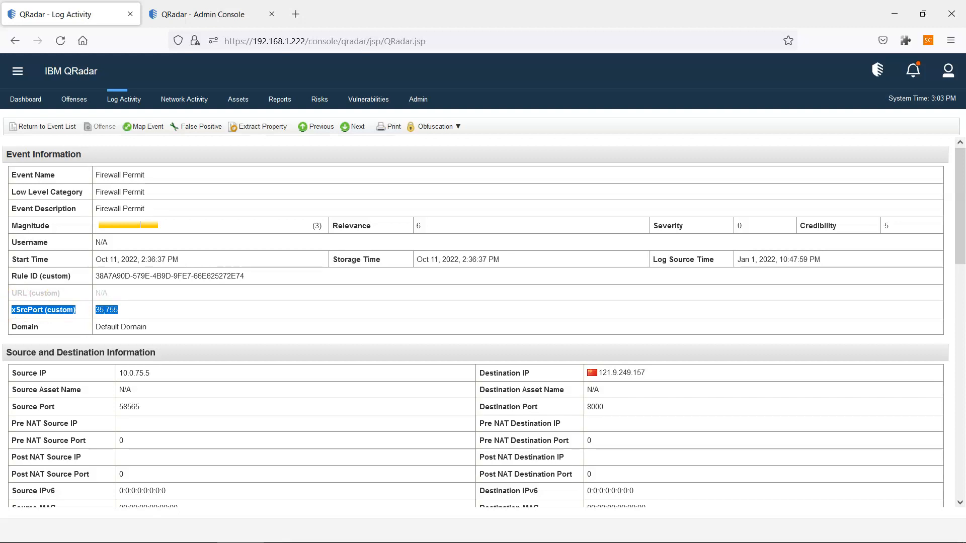
{"action": "left_click", "coordinate": [23, 312]}
{"action": "left_click_drag", "start_coordinate": [12, 309], "coordinate": [131, 308]}
{"action": "left_click", "coordinate": [116, 310]}
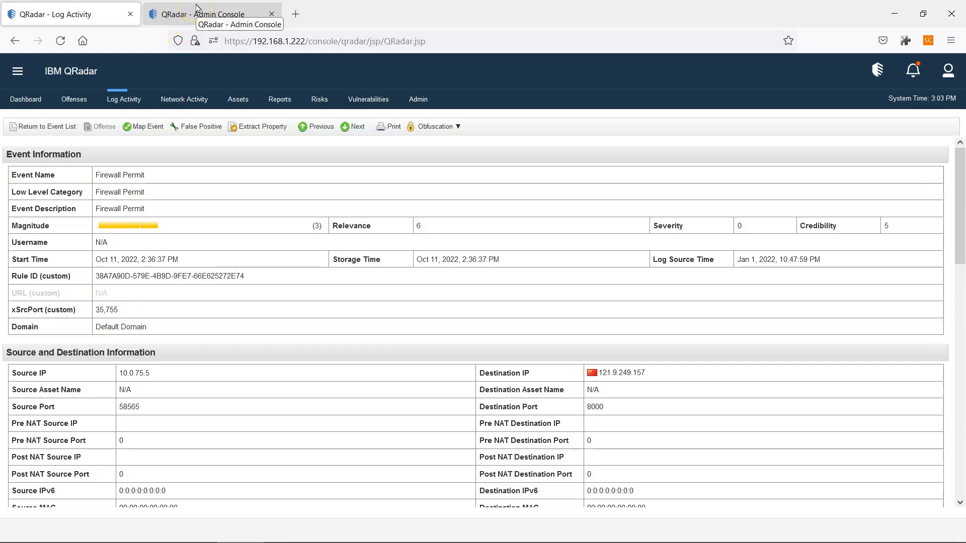
Open Index Management from the Admin Console and search the indexable properties for xsrcport.
{"action": "left_click_drag", "start_coordinate": [161, 311], "coordinate": [9, 313]}
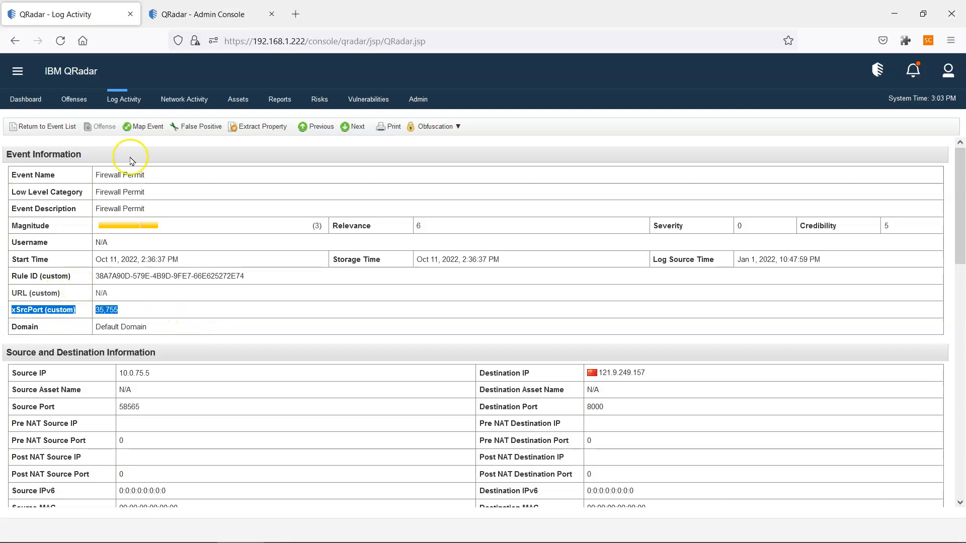
{"action": "left_click", "coordinate": [182, 12]}
{"action": "left_click_drag", "start_coordinate": [961, 279], "coordinate": [959, 185]}
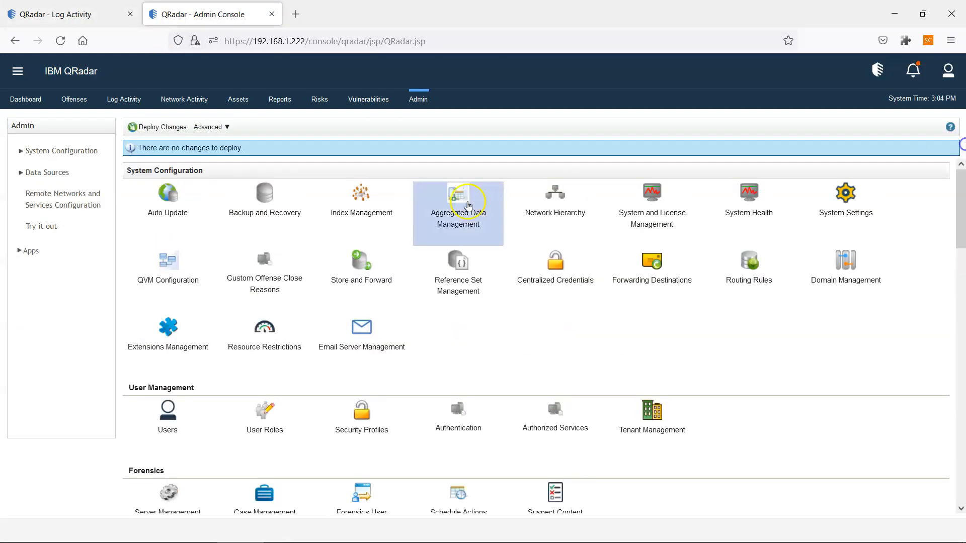
{"action": "left_click", "coordinate": [364, 196]}
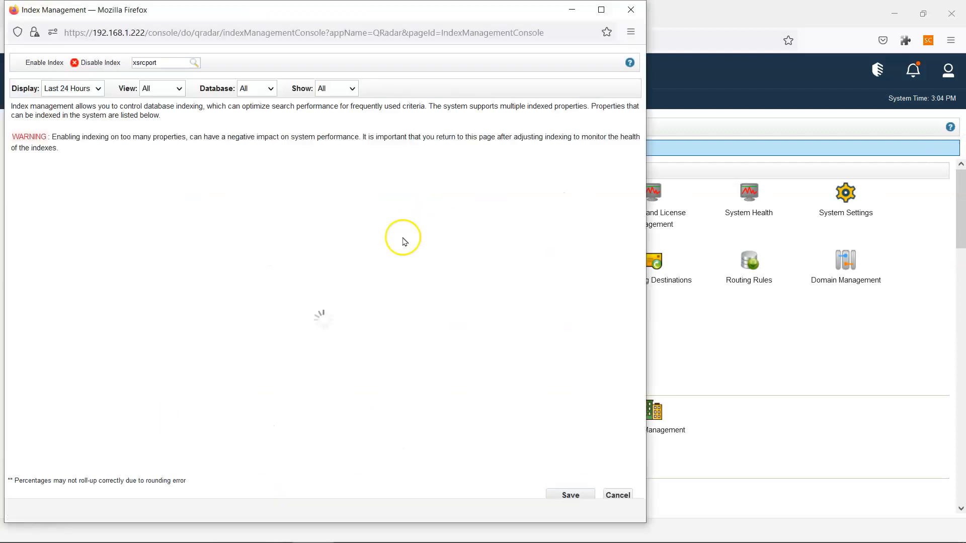
{"action": "left_click", "coordinate": [195, 63]}
Enable the index for the xSrcPort custom property, save the change, and return to the event in Log Activity.
{"action": "left_click", "coordinate": [68, 199]}
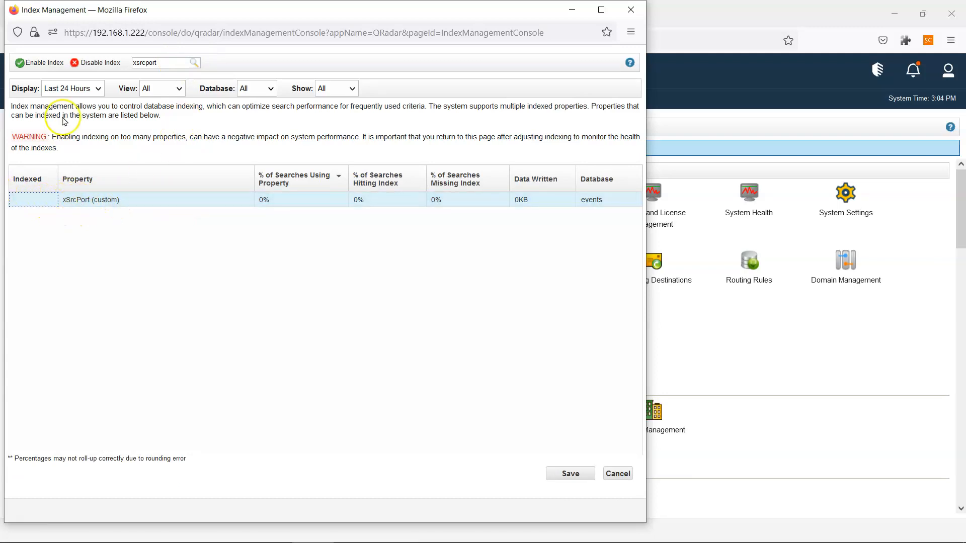
{"action": "left_click", "coordinate": [50, 63]}
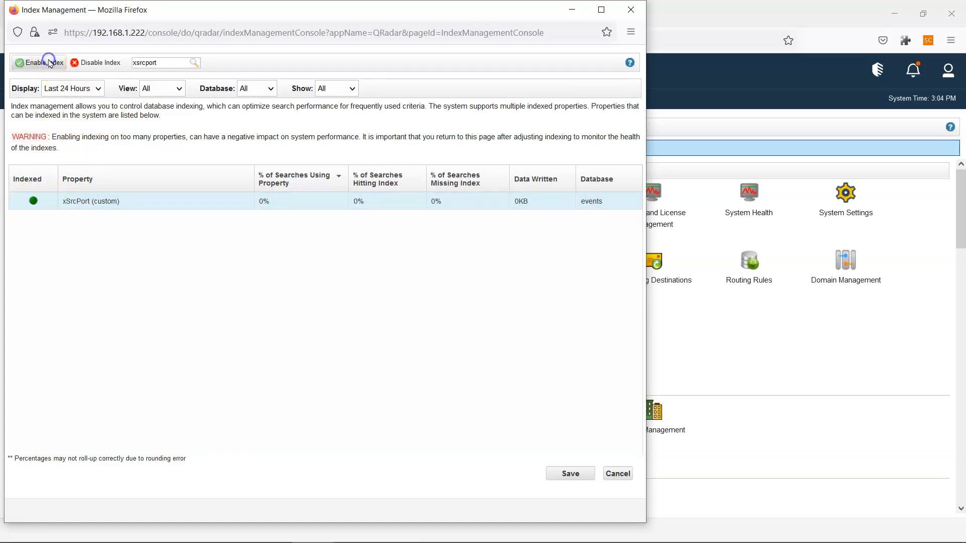
{"action": "left_click", "coordinate": [583, 477]}
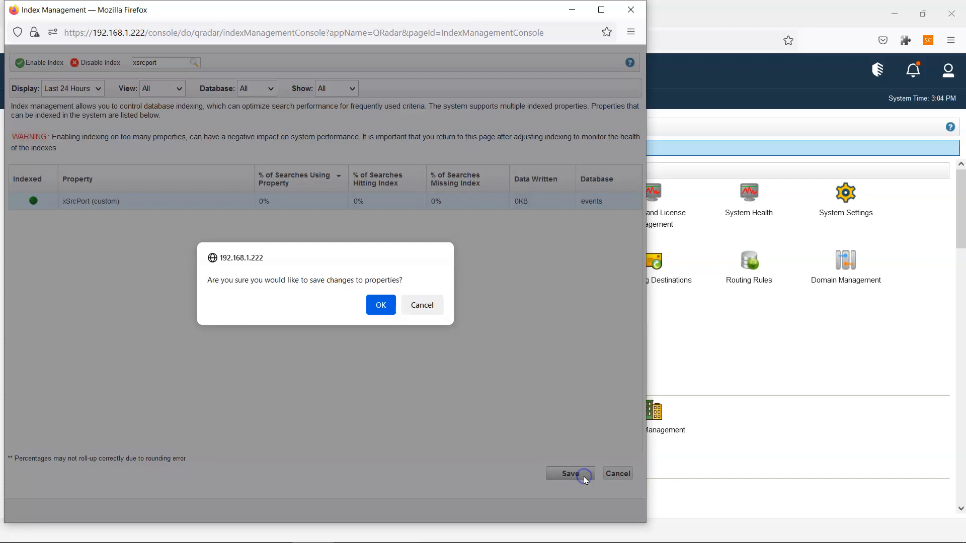
{"action": "left_click", "coordinate": [380, 304]}
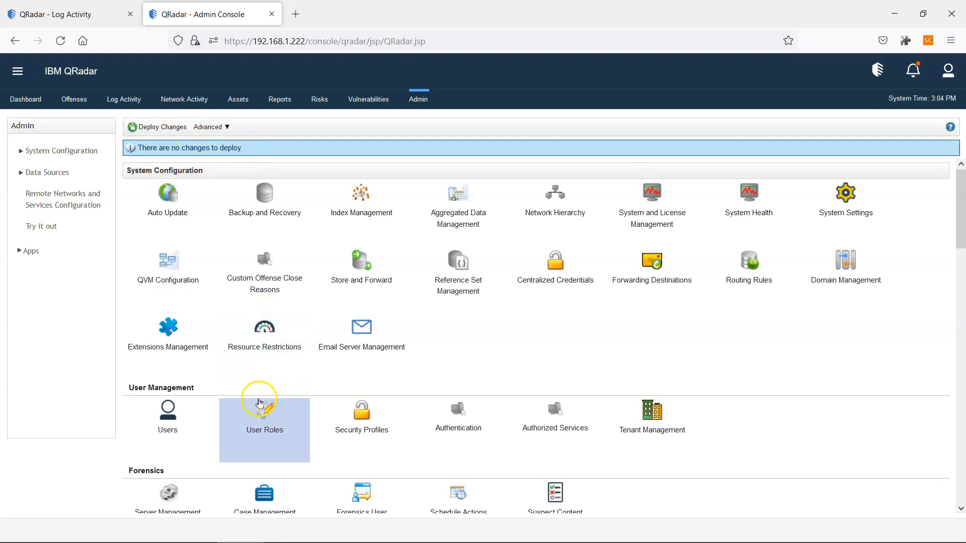
{"action": "left_click", "coordinate": [71, 13]}
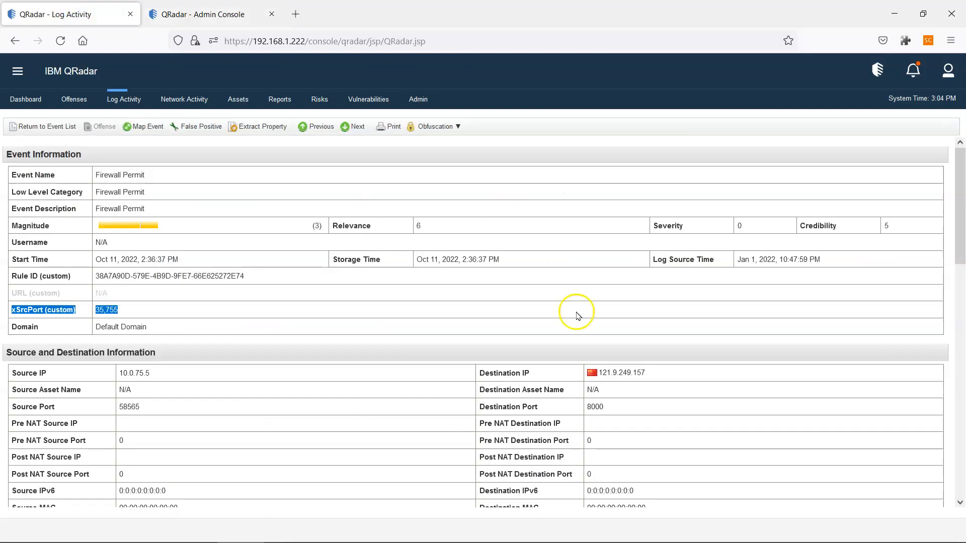